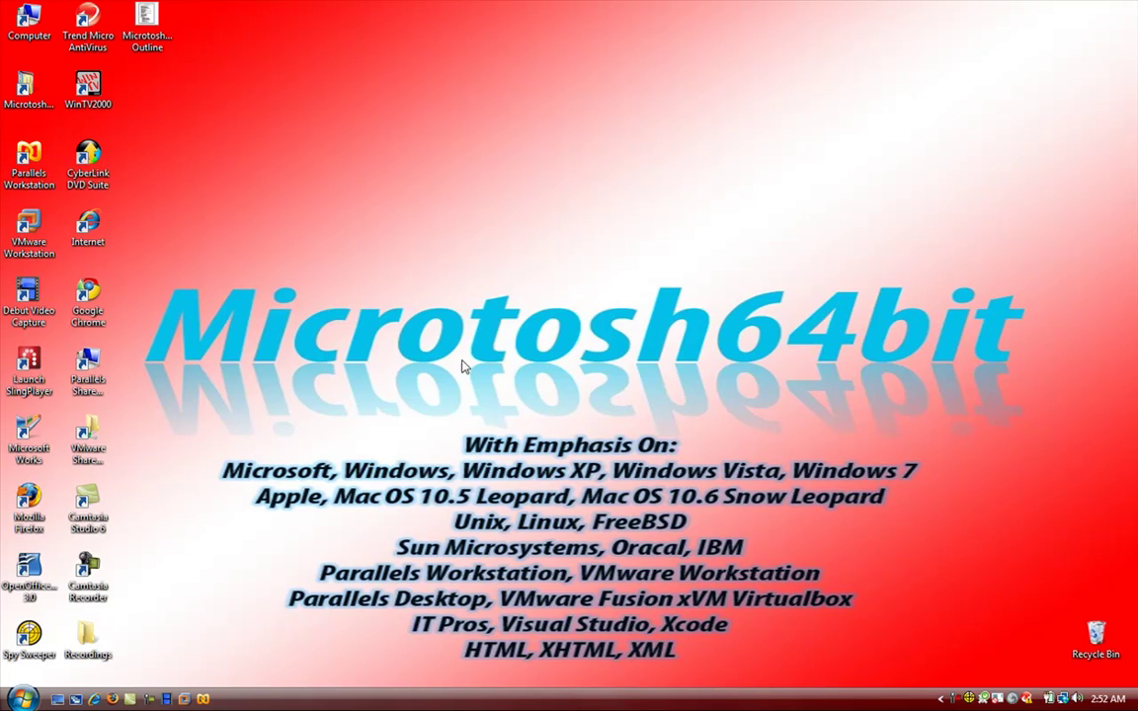
Open the Microtosh64bit Outline PDF, page down to the later episodes, and close it.
double_click(164, 38)
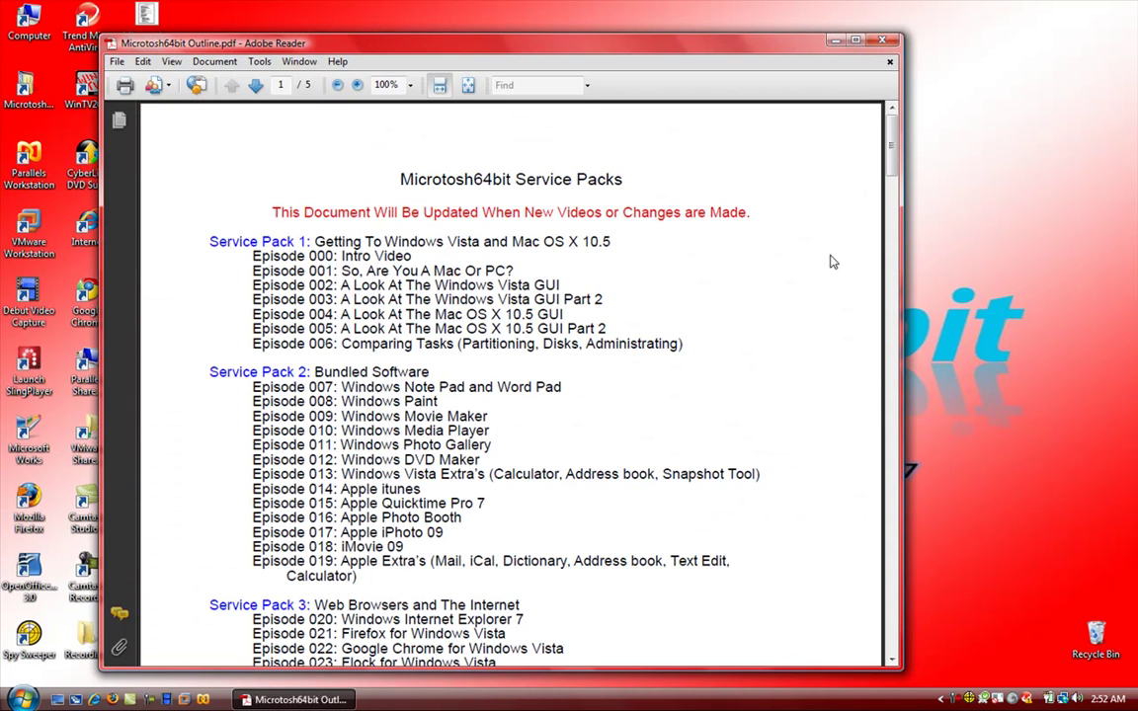
click(892, 204)
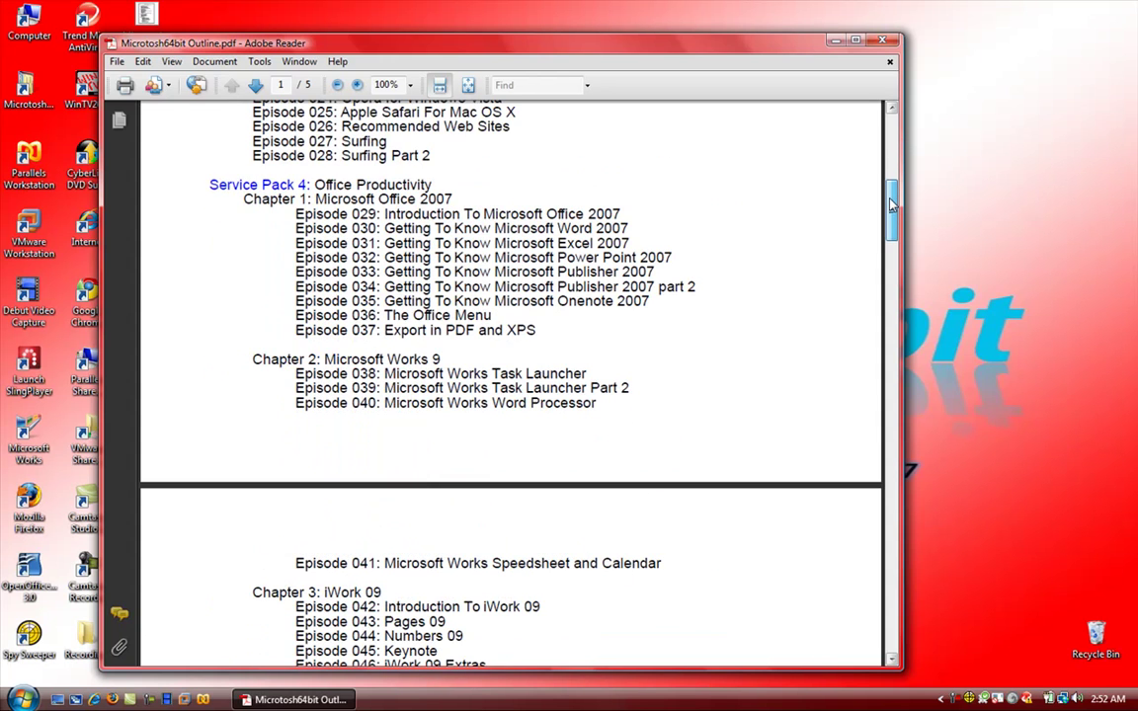
scroll(892, 204, down, 4)
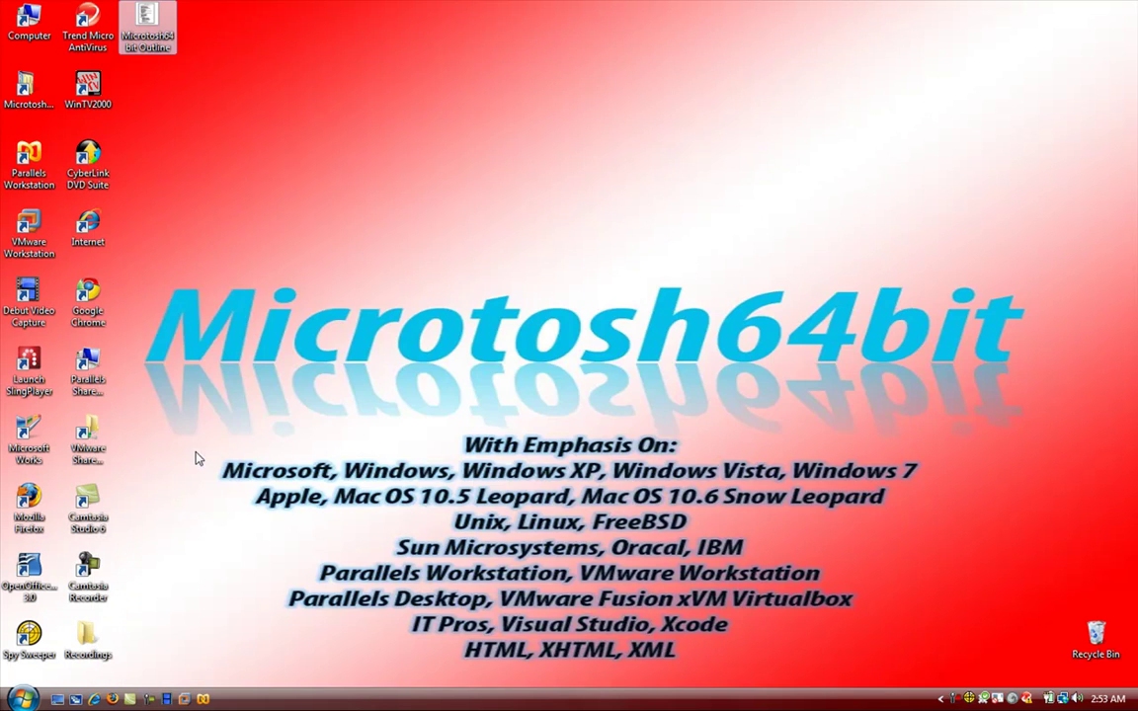
click(890, 41)
Reopen the Microtosh64bit Outline PDF, scroll through it, and close it again.
click(21, 699)
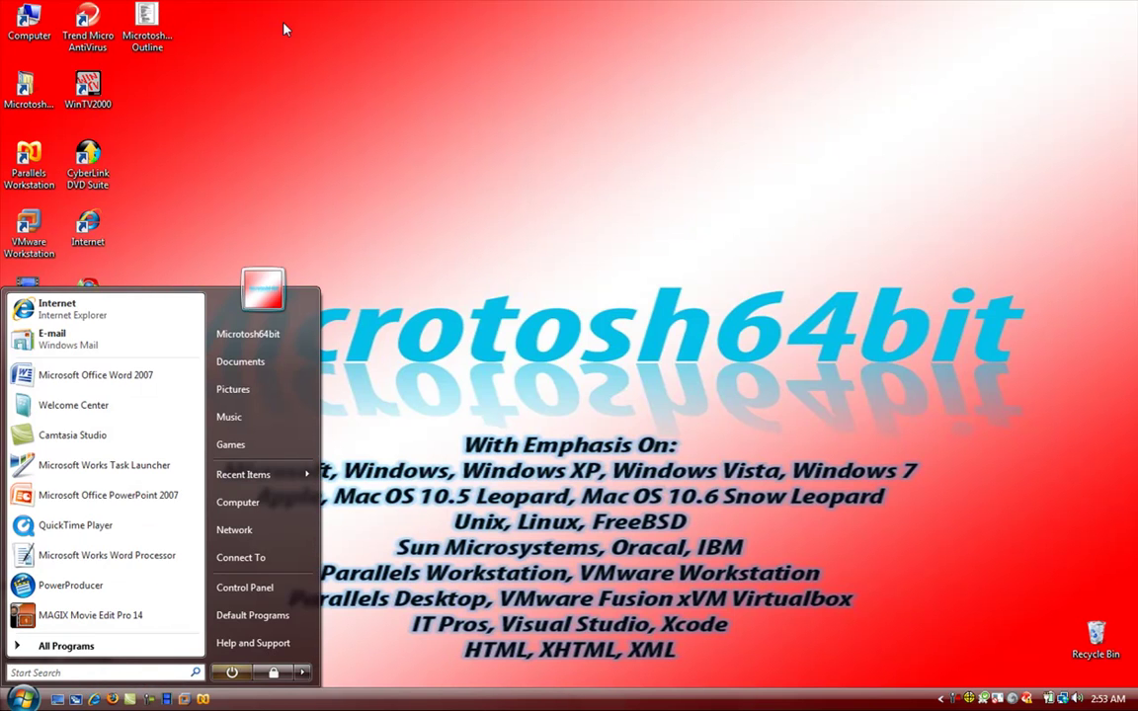
click(257, 22)
double_click(153, 27)
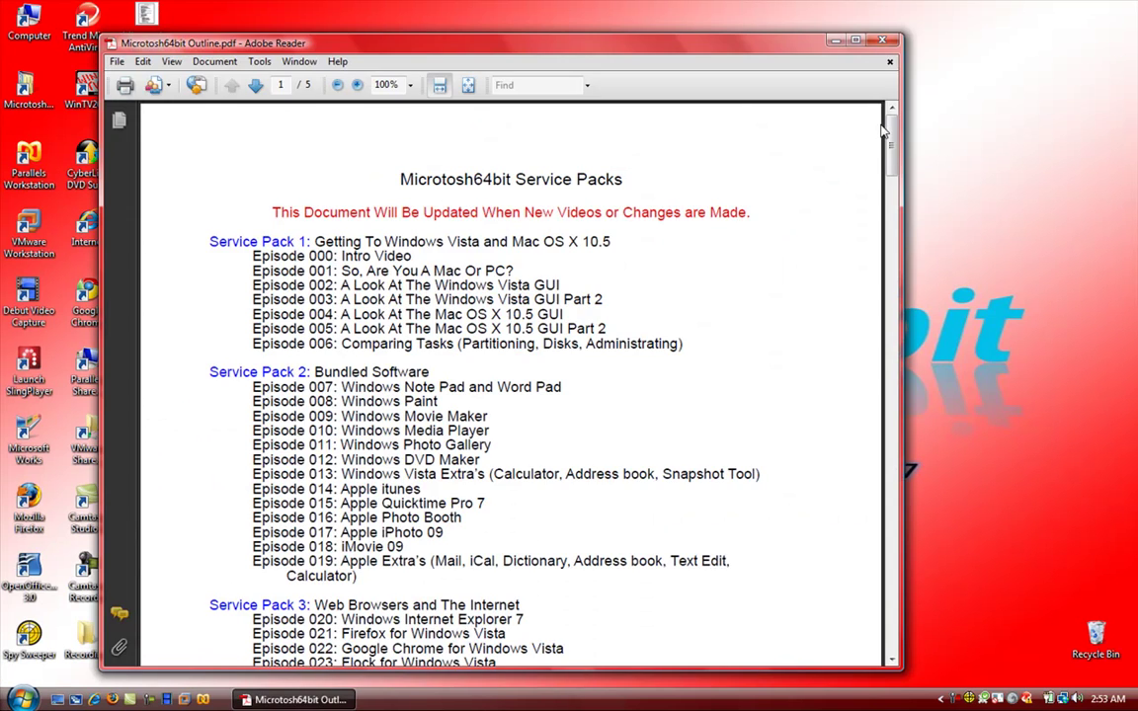
drag(891, 123, 901, 215)
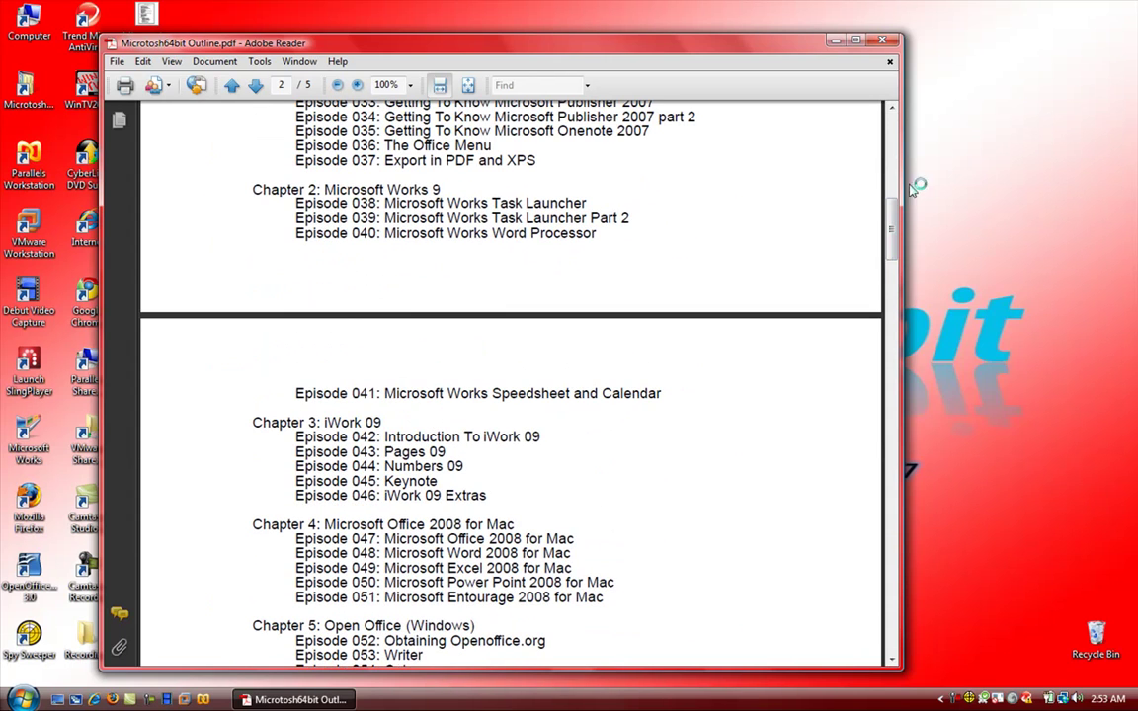
key(alt+F4)
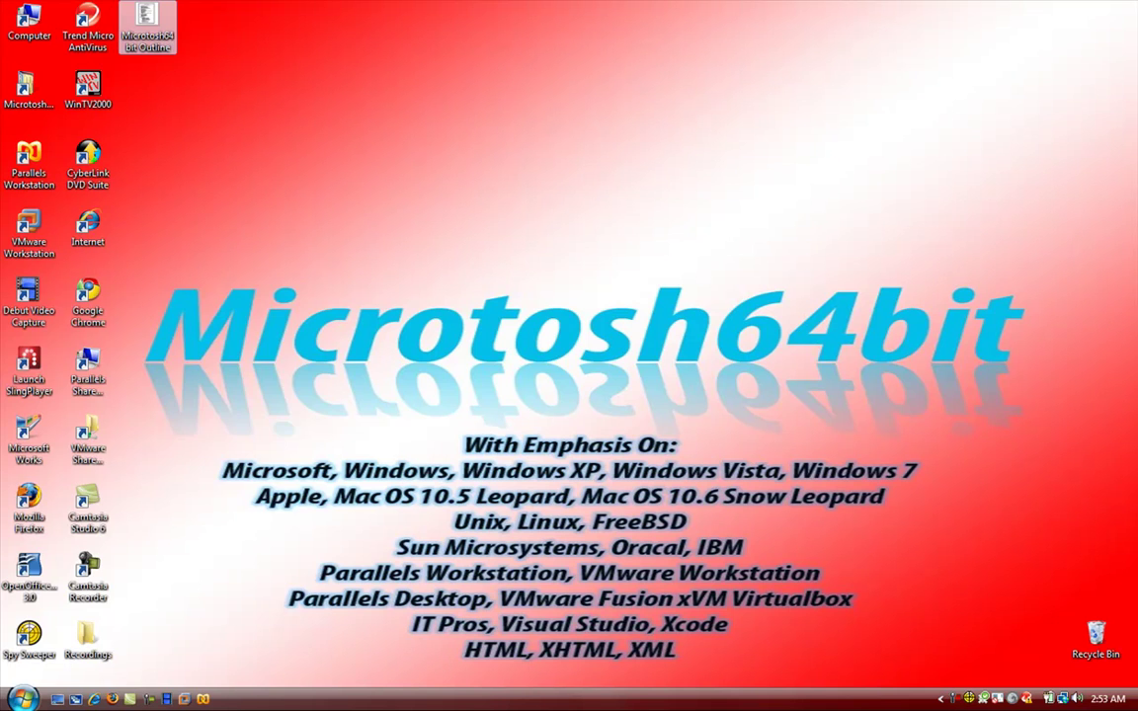
Search the Start menu for 'spr' and launch Microsoft Works Spreadsheet.
click(22, 699)
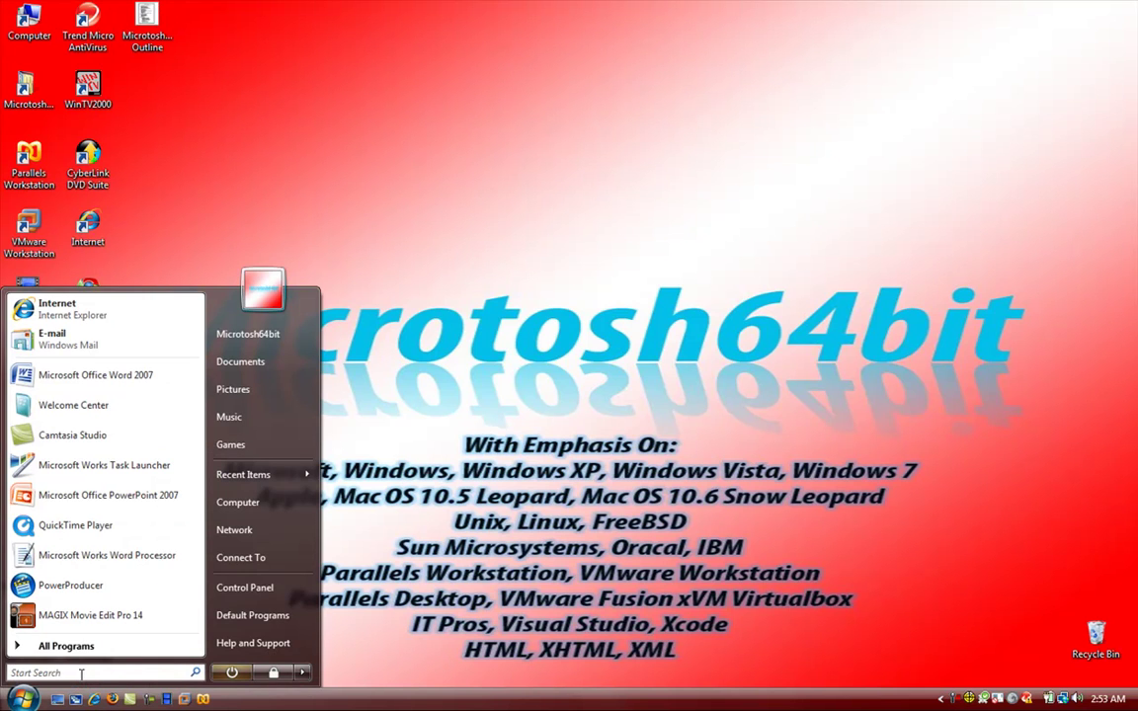
click(86, 670)
text(spread)
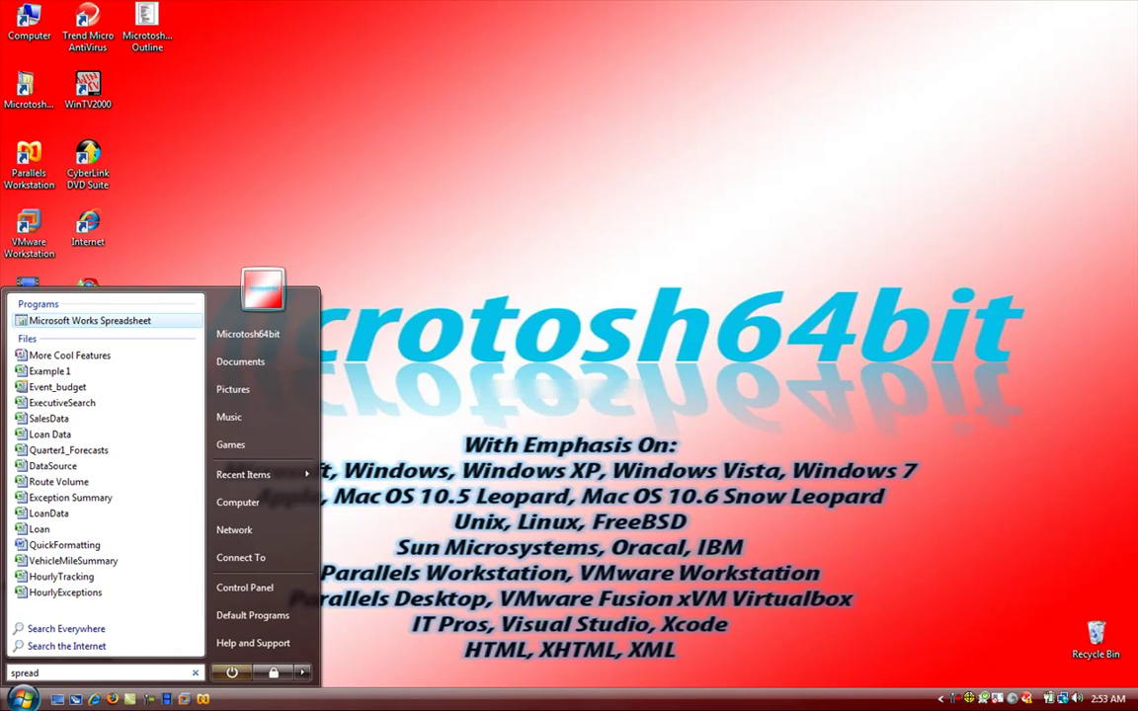
key(Return)
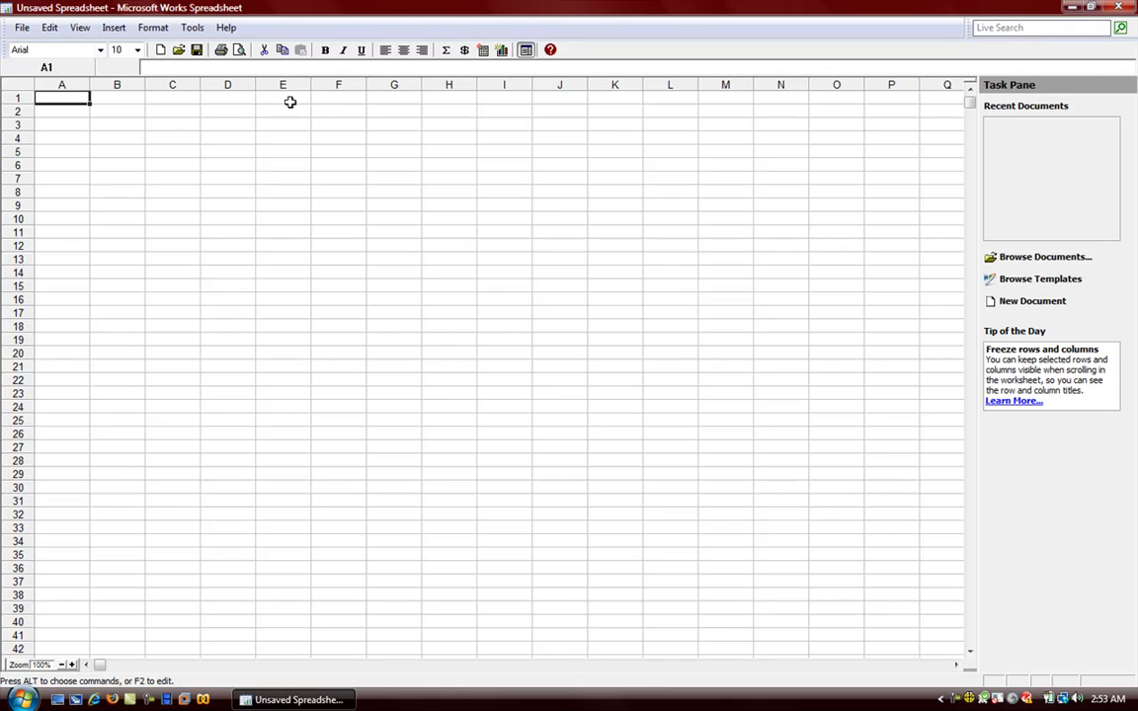
Select cells B1, B23 and A1, then open and dismiss the File menu.
click(108, 102)
click(56, 93)
click(127, 395)
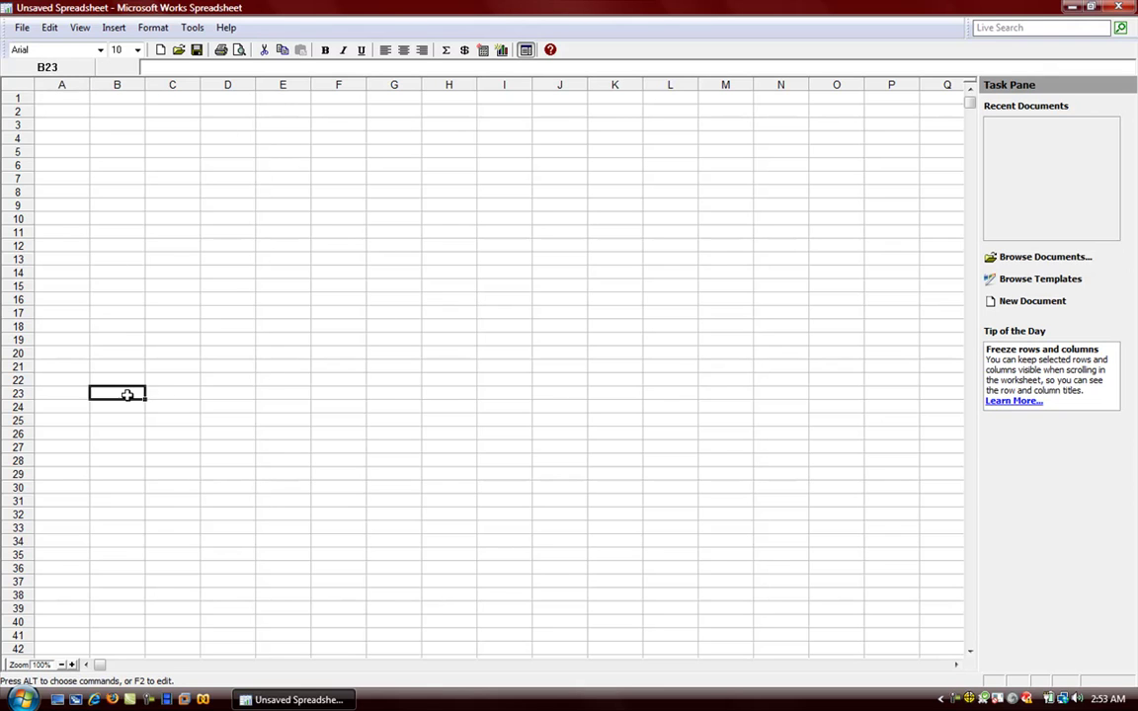
click(60, 98)
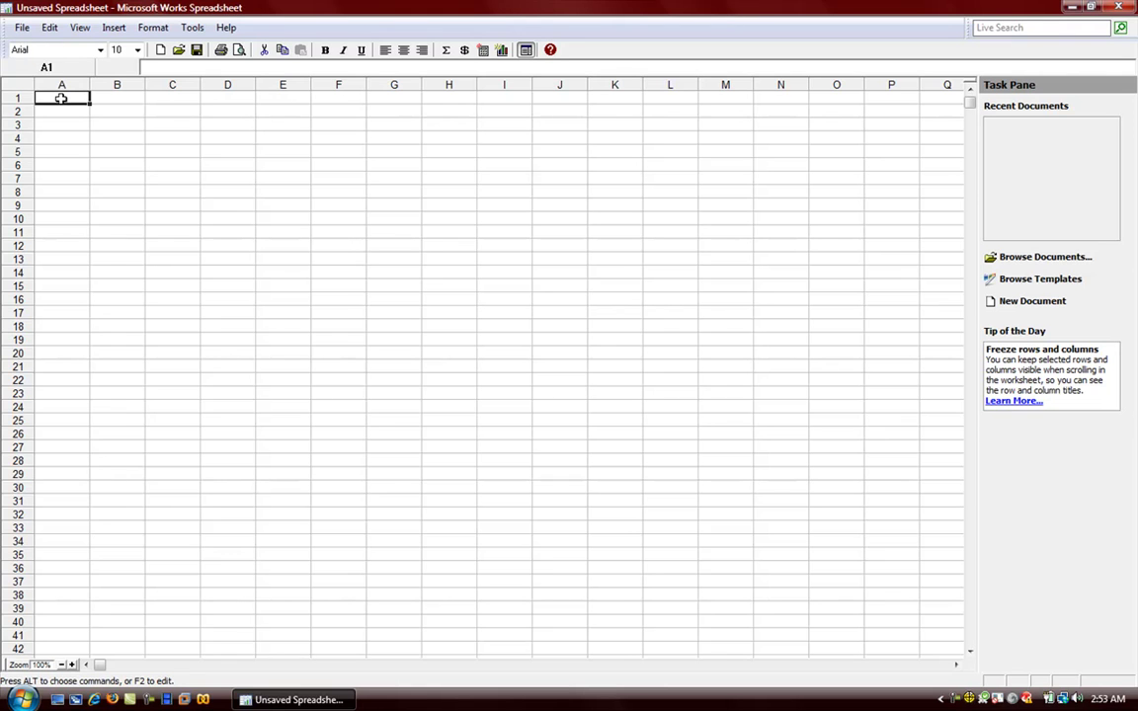
click(22, 27)
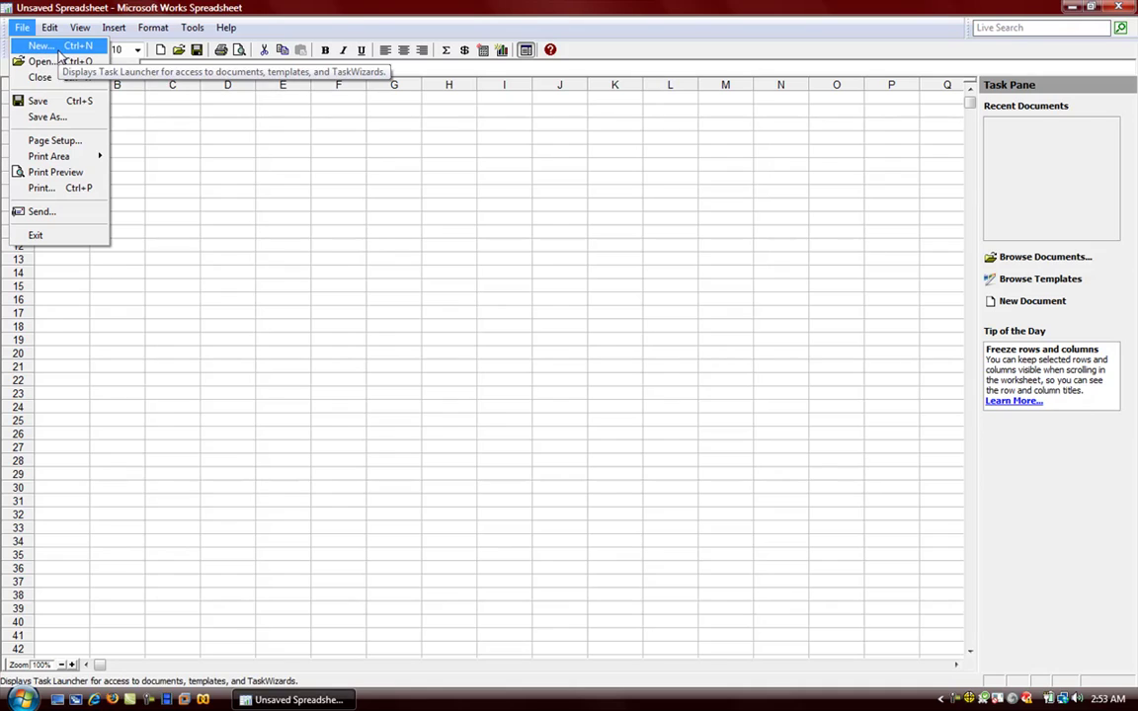
click(262, 119)
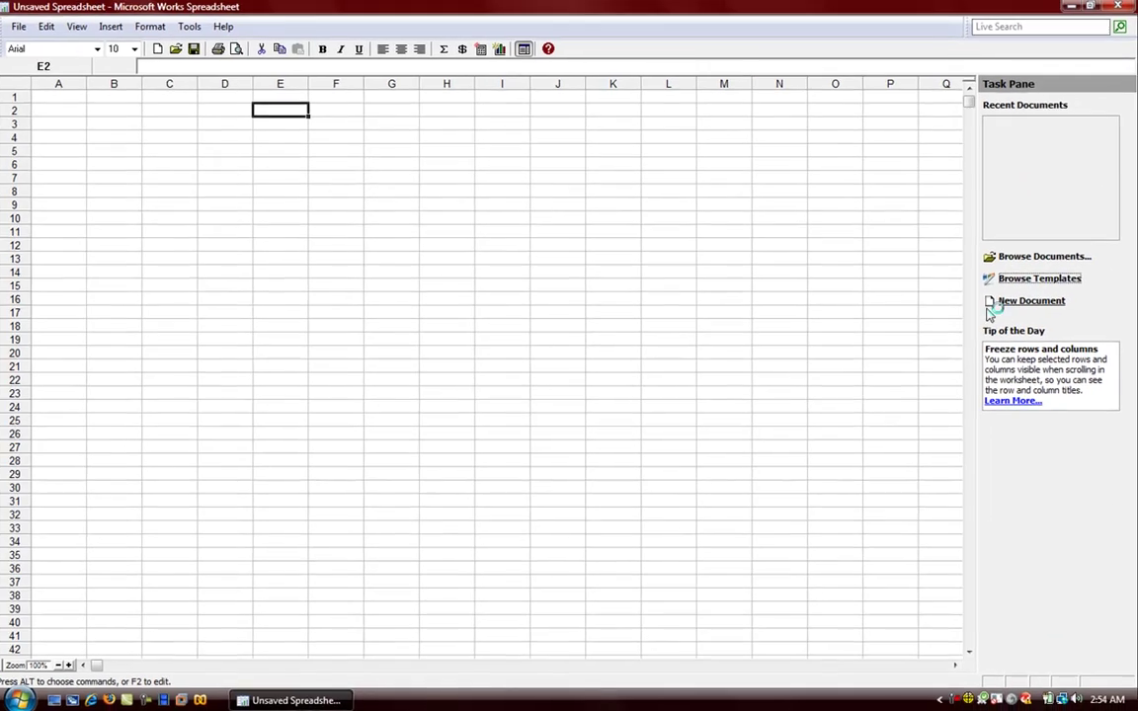
Bring up the Works spreadsheet template gallery and look over its categories.
click(1040, 282)
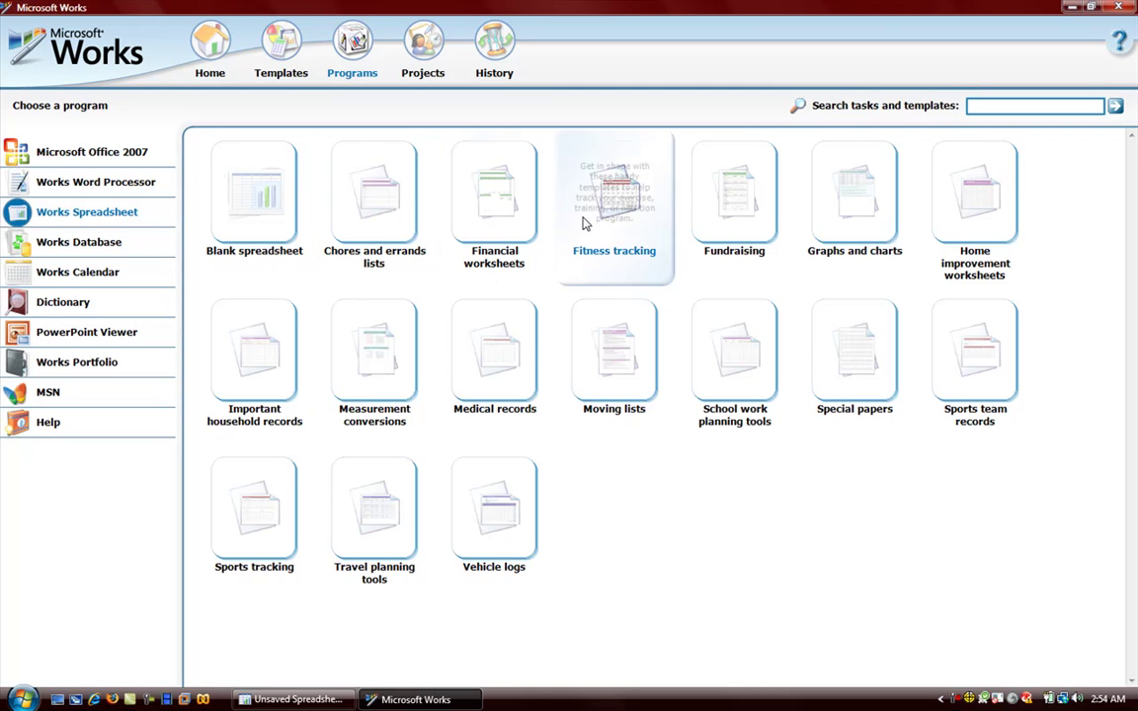
mouse_move(335, 463)
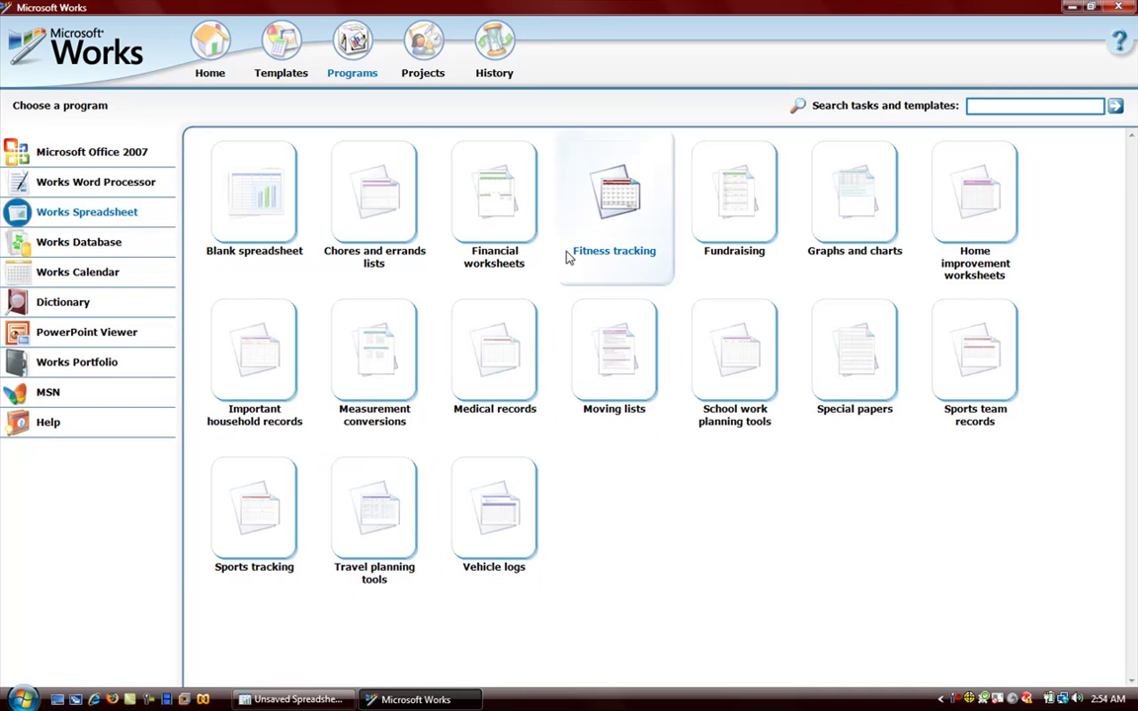
mouse_move(536, 260)
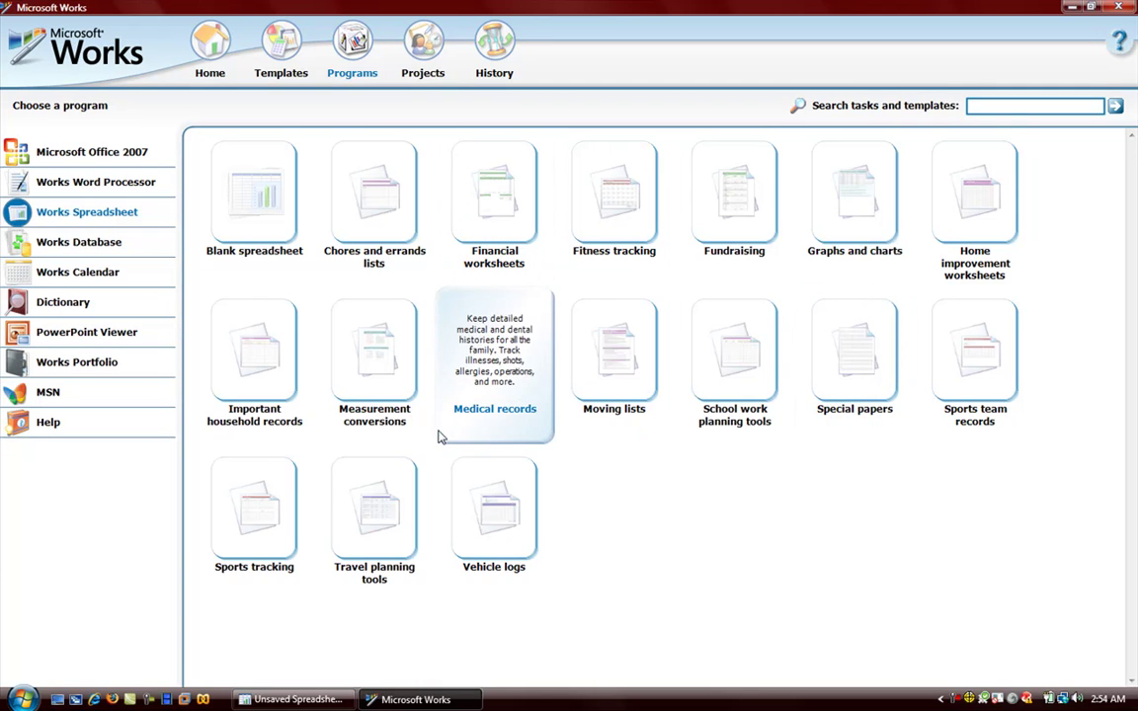
mouse_move(263, 345)
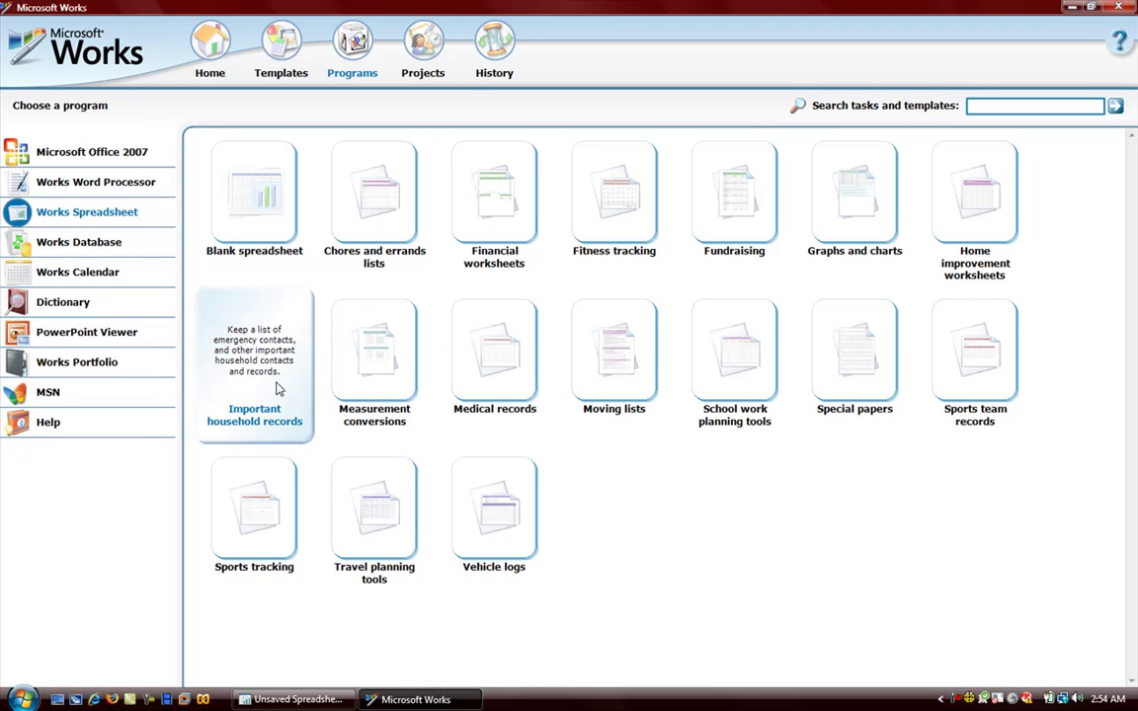
mouse_move(491, 488)
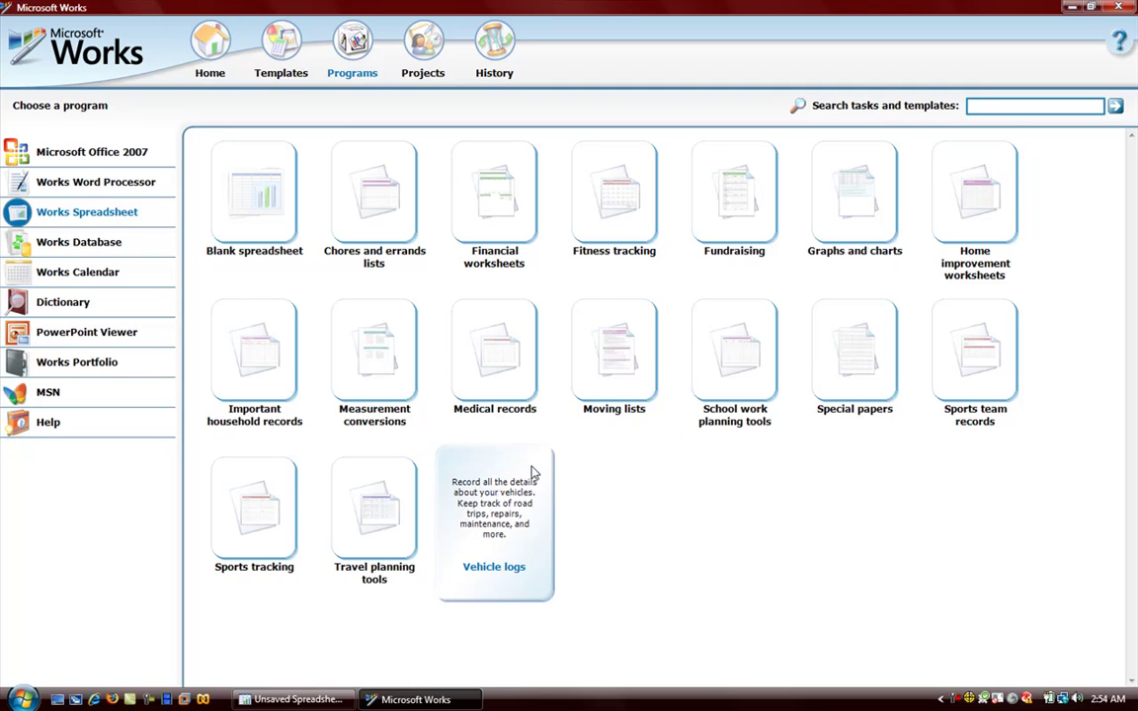
mouse_move(764, 227)
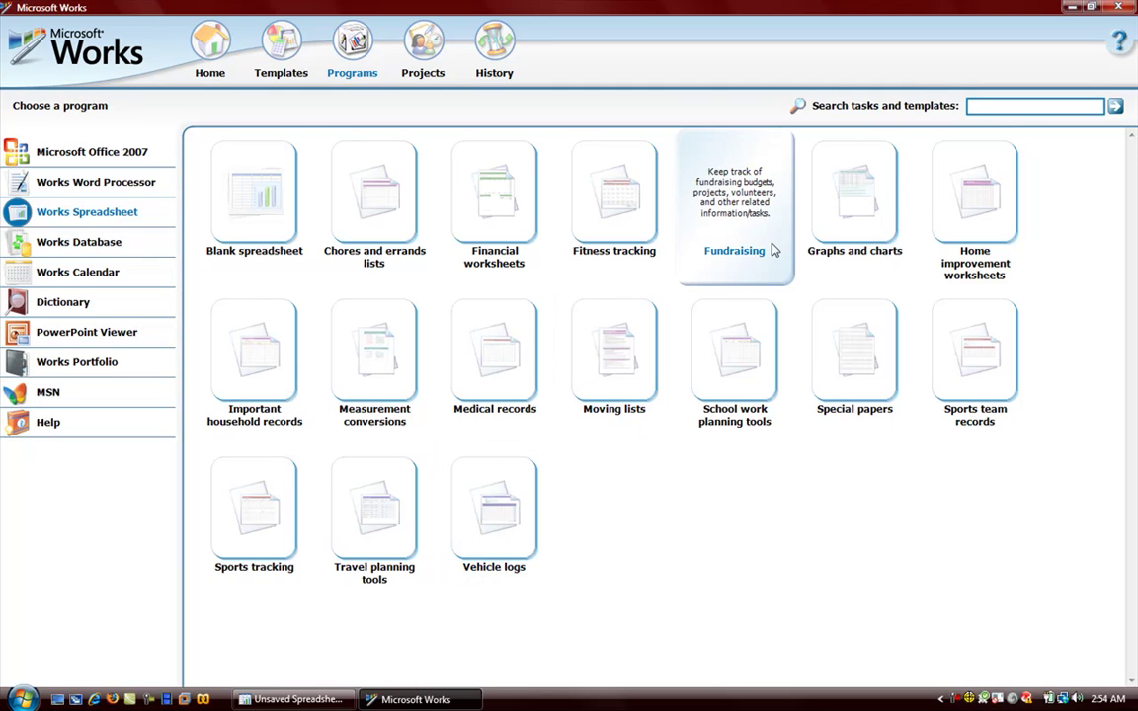
Preview the Graphs and charts styles, from plant growth to Weekly itemized list.
click(872, 213)
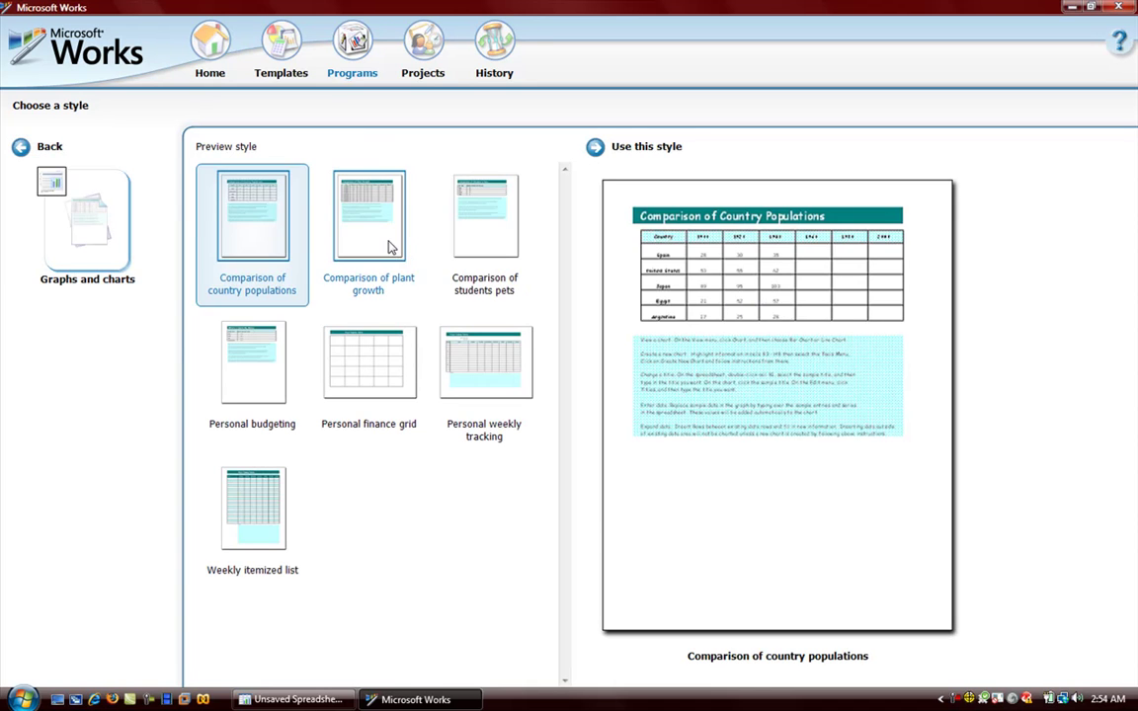
click(391, 246)
click(506, 242)
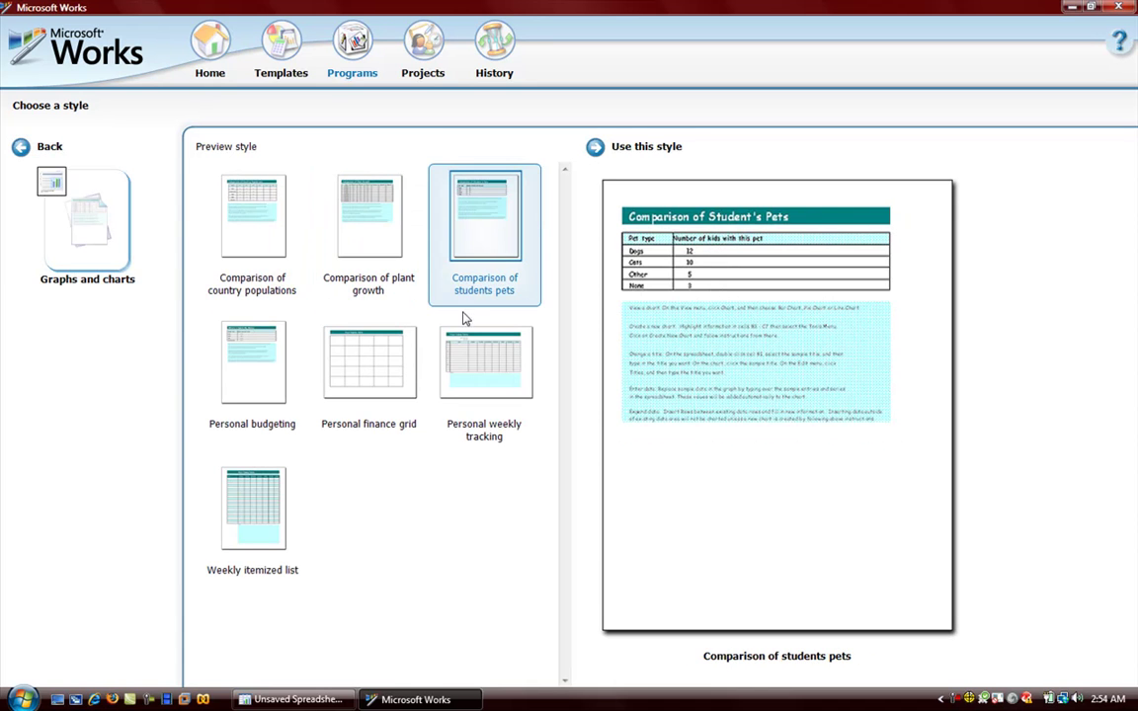
click(398, 353)
click(462, 366)
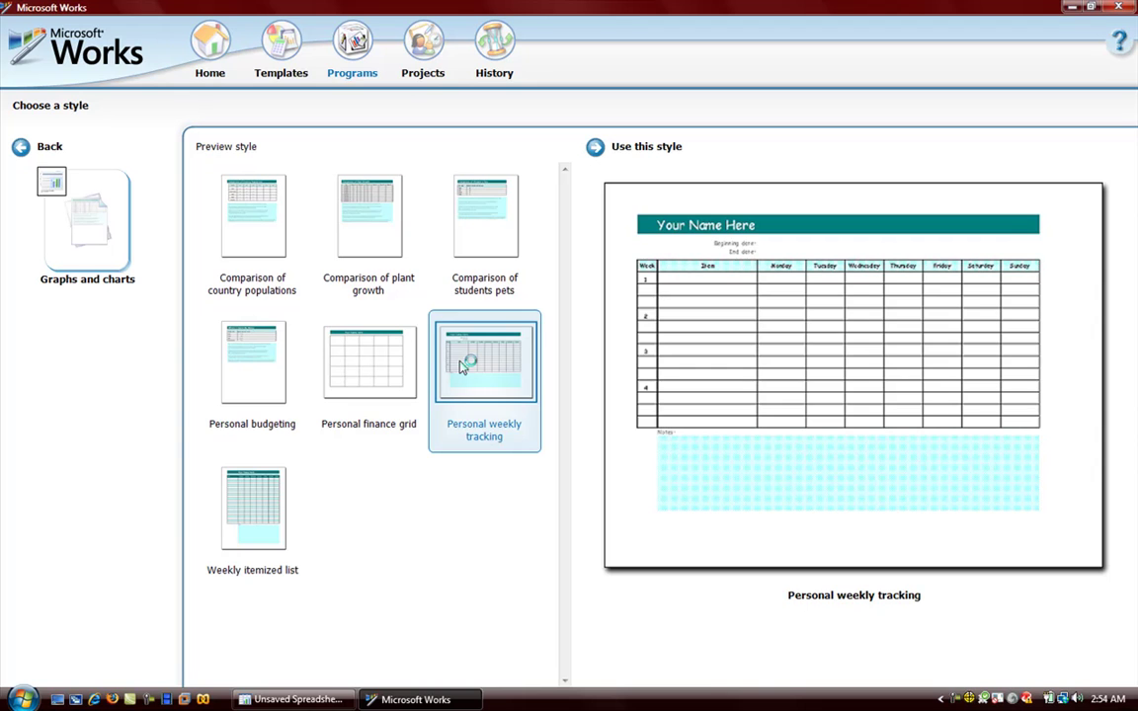
click(261, 389)
click(254, 483)
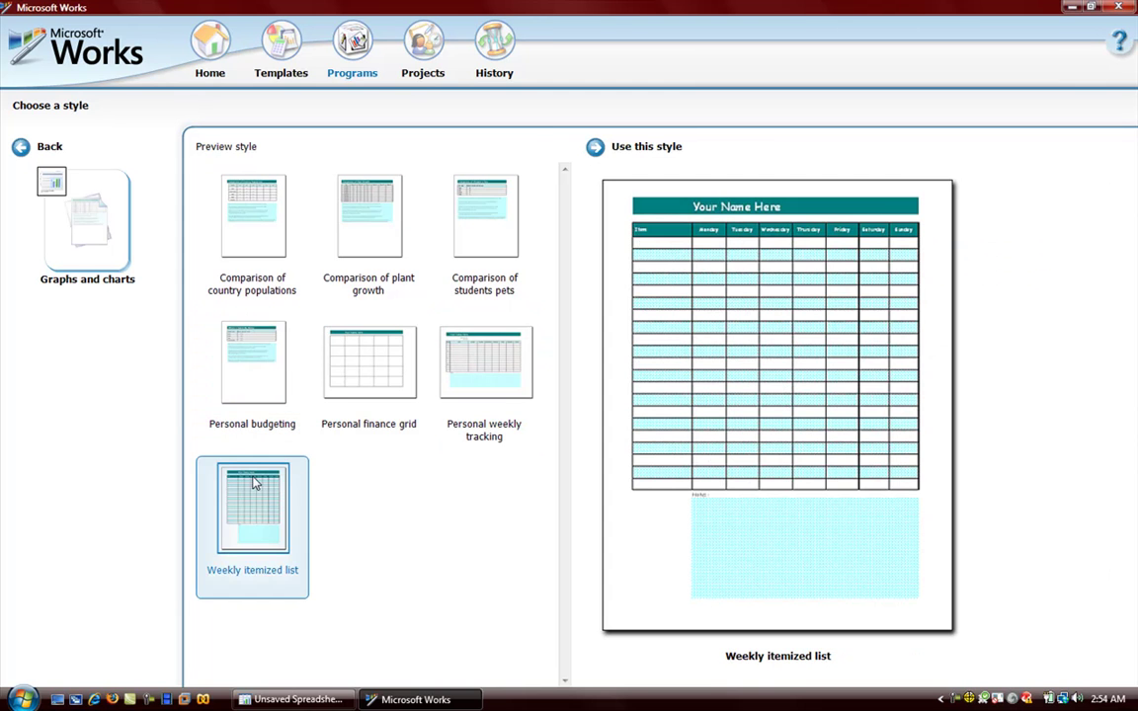
Create a sheet from Weekly itemized list and select cells A4, D5 and D4.
double_click(255, 483)
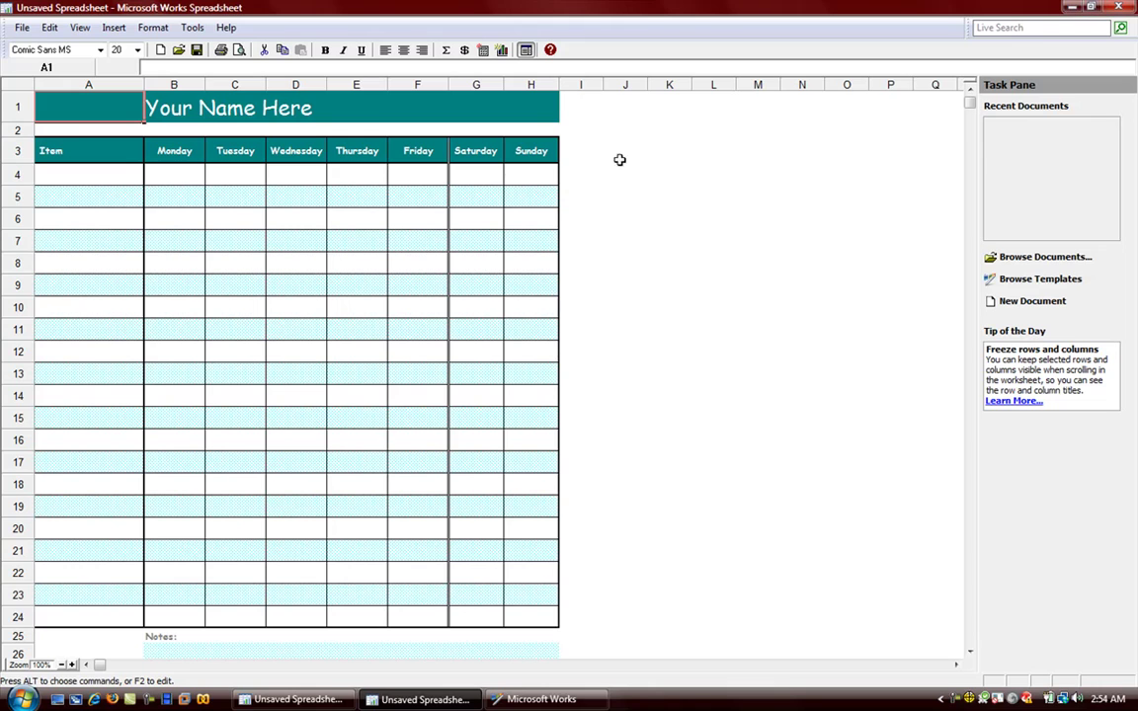
click(99, 181)
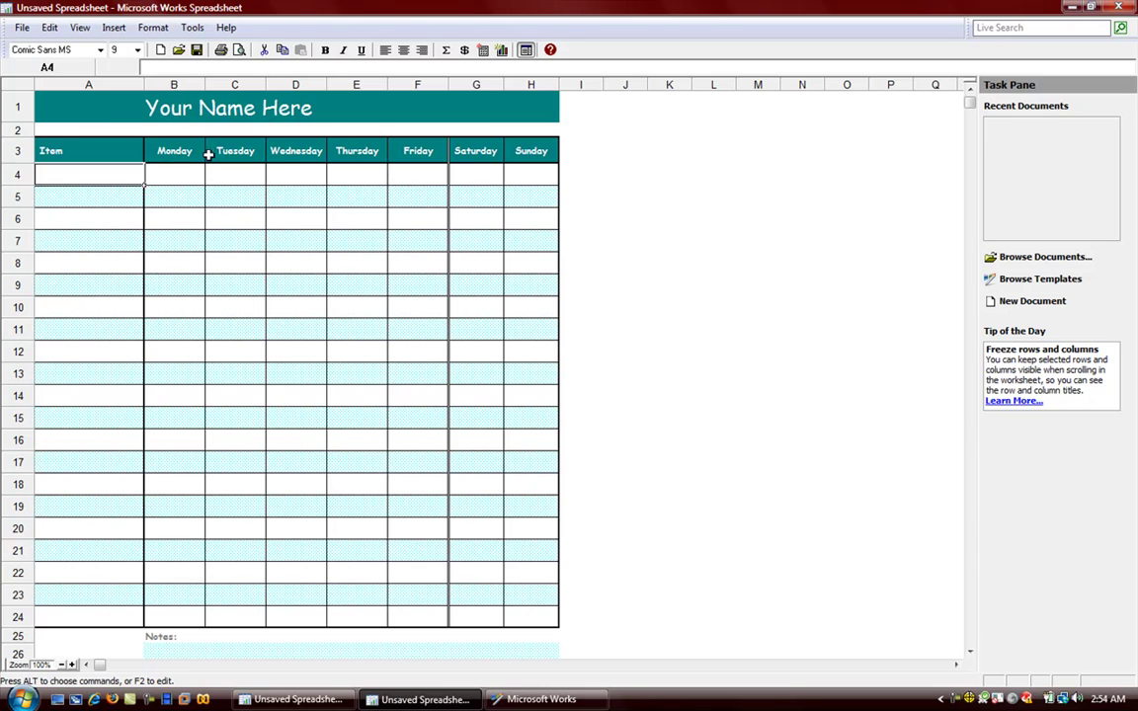
click(300, 196)
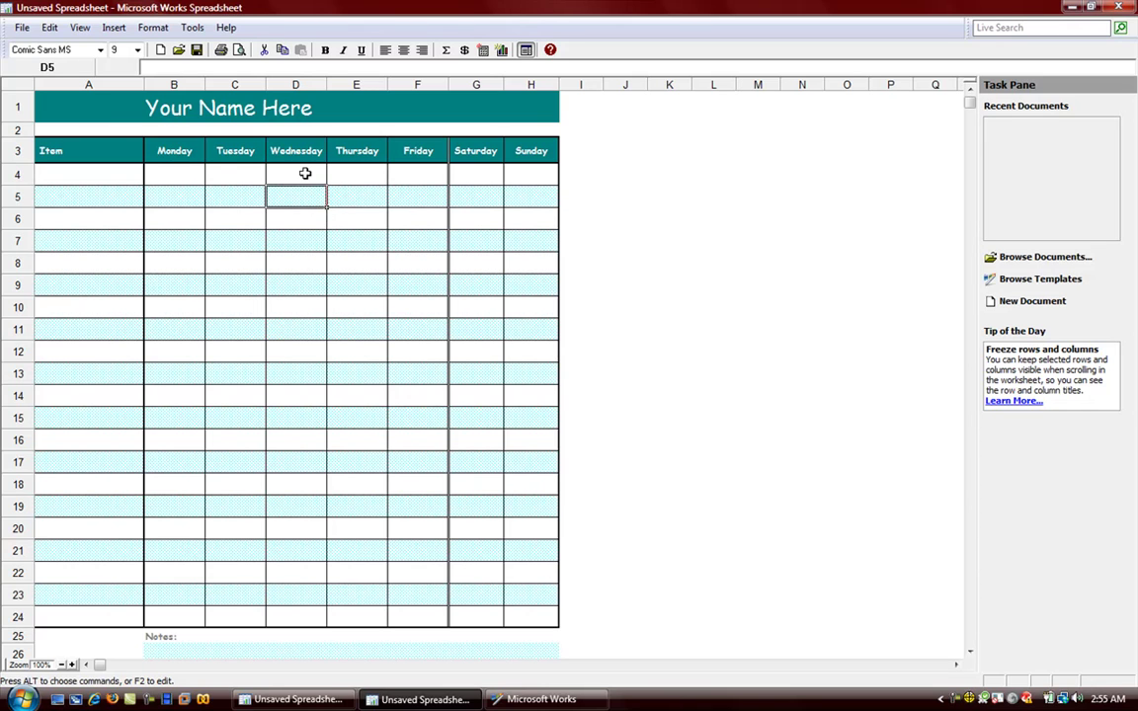
click(302, 174)
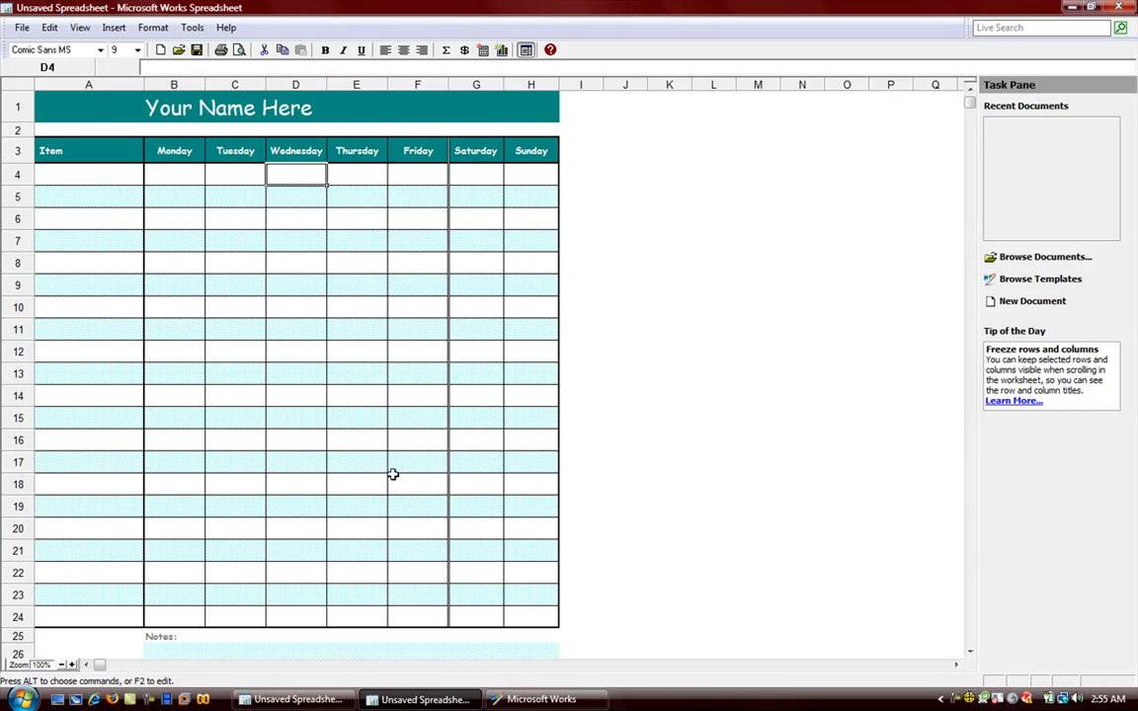
Start a new spreadsheet from the Fundraising Action items template.
click(568, 693)
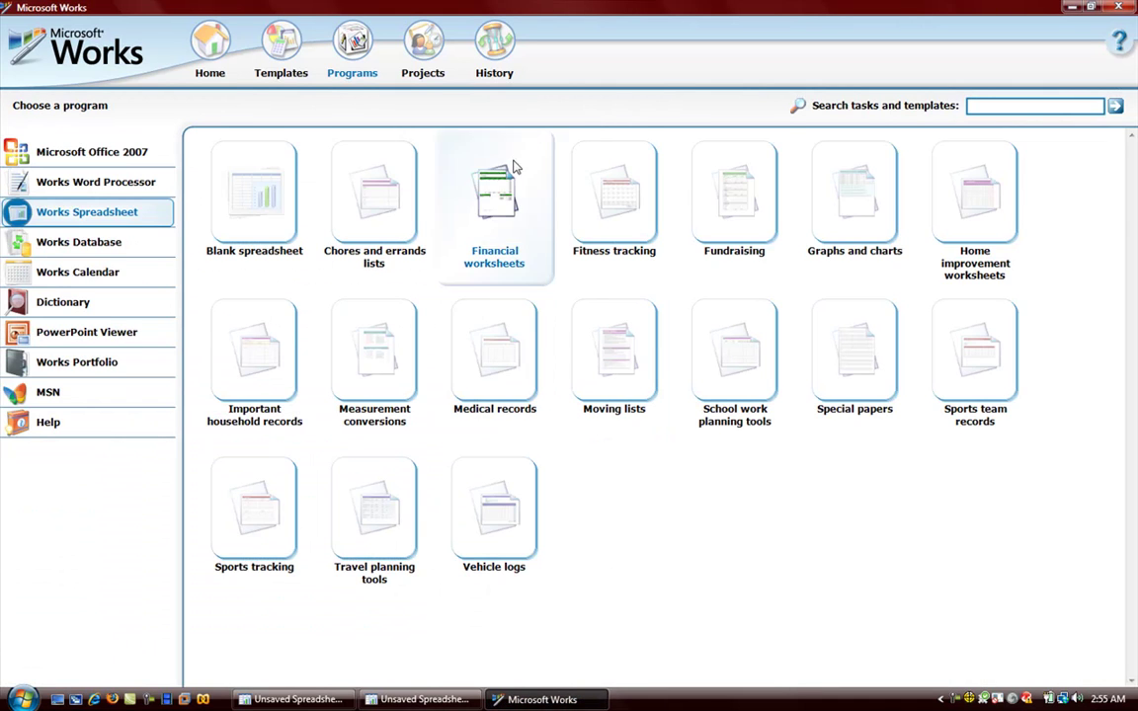
click(721, 234)
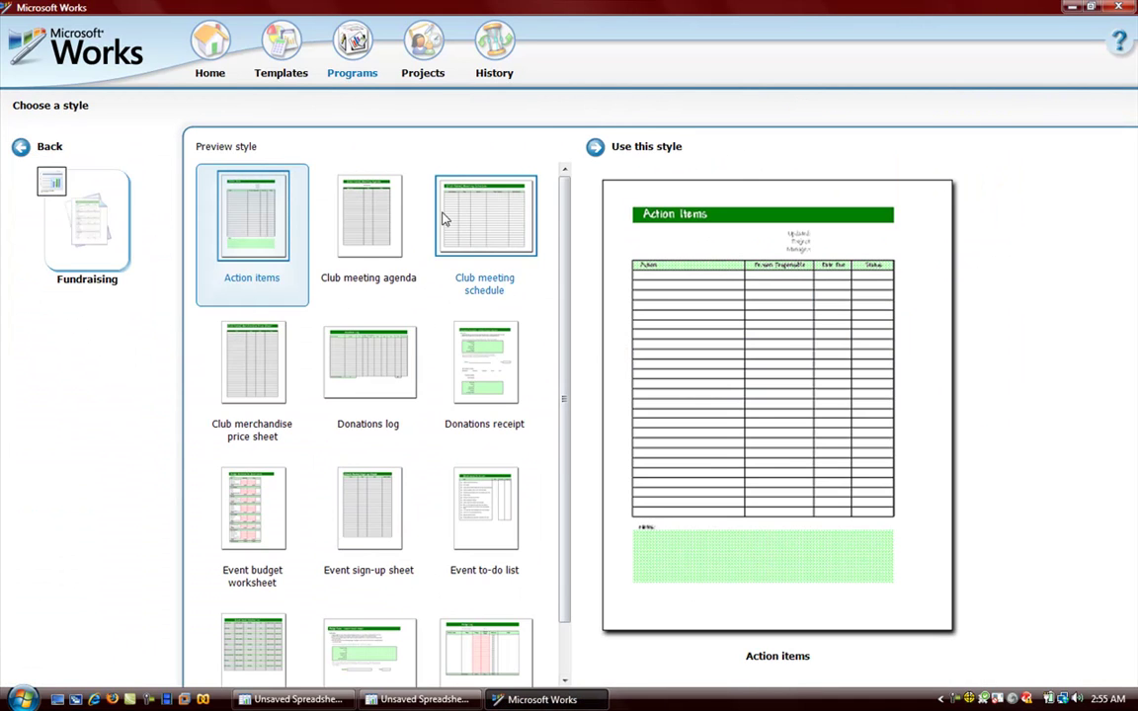
double_click(279, 191)
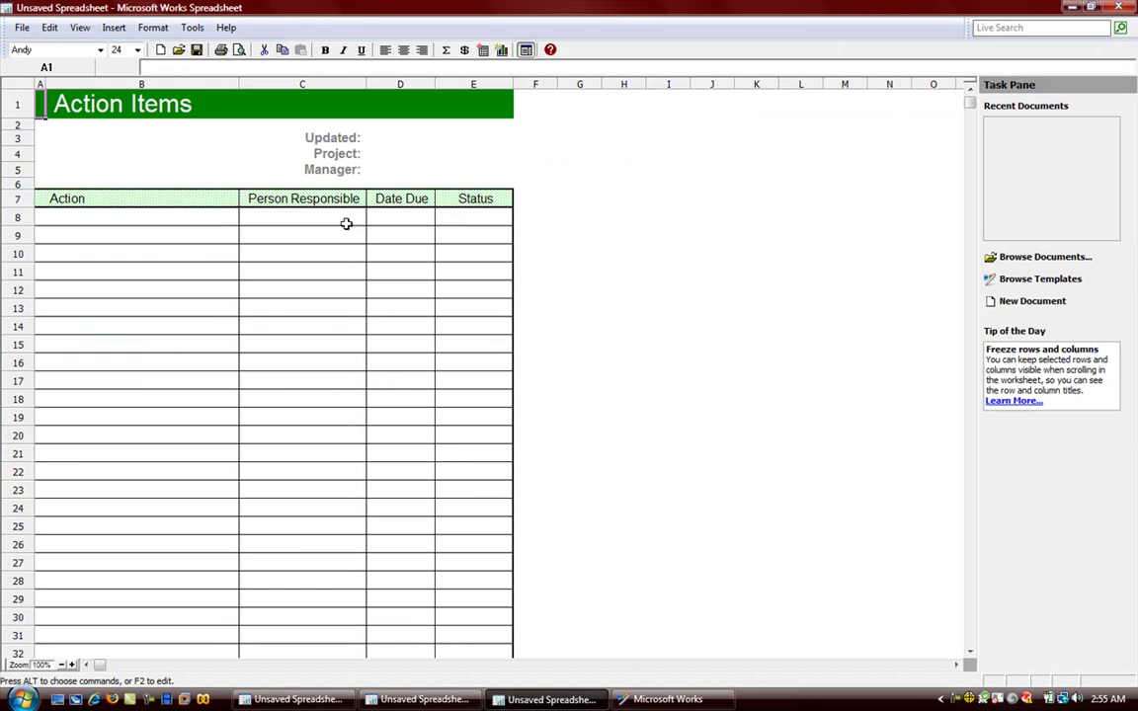
Move through the Action, Person Responsible and Status columns, then close without saving.
click(170, 213)
key(Down)
key(Down)
key(Down)
key(Down)
key(Down)
key(Down)
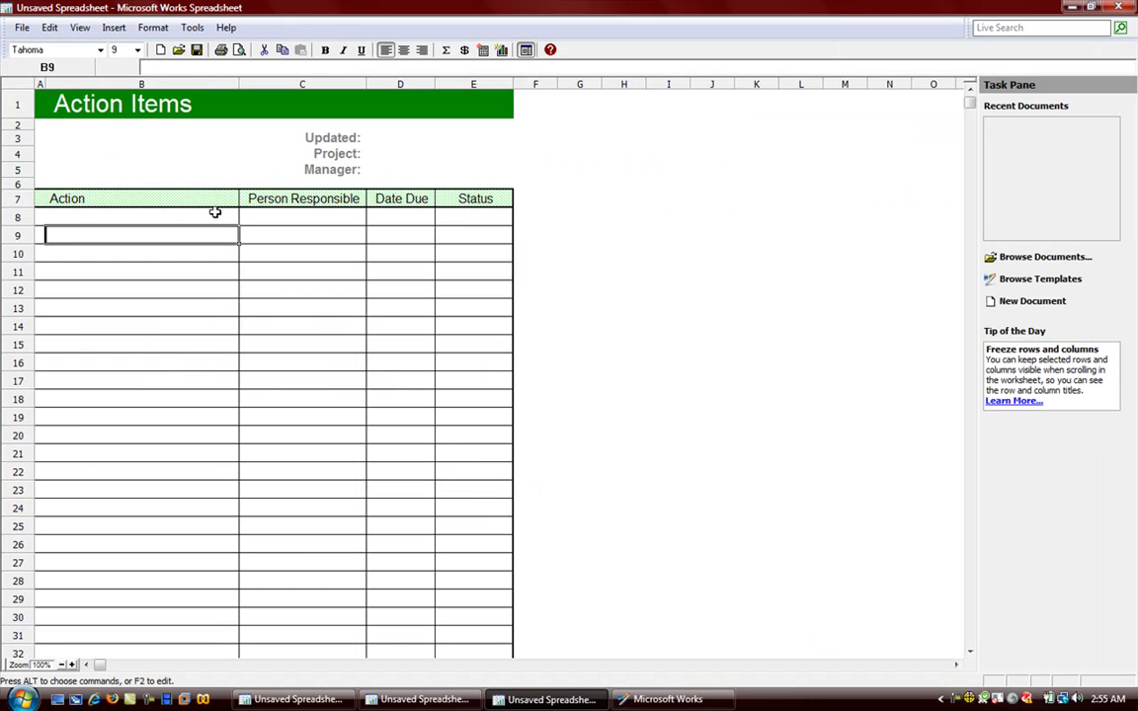
key(Right)
key(Down)
key(Down)
key(Up)
key(Up)
key(Up)
key(Up)
key(Up)
key(Up)
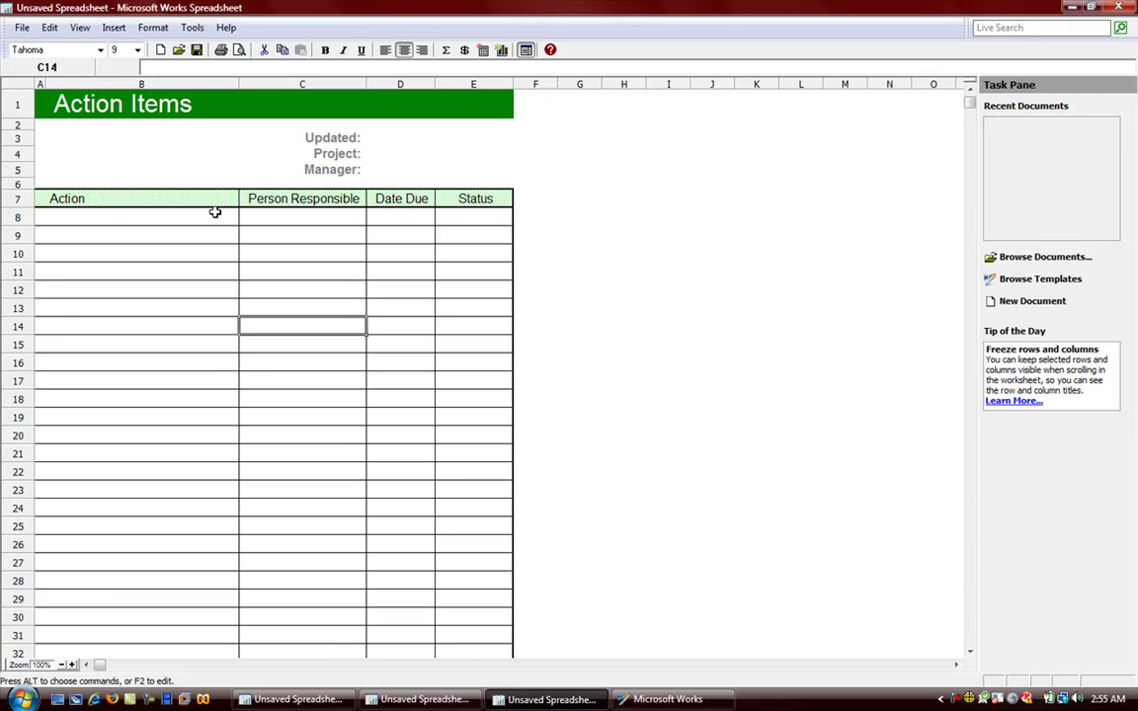
key(Right)
key(Right)
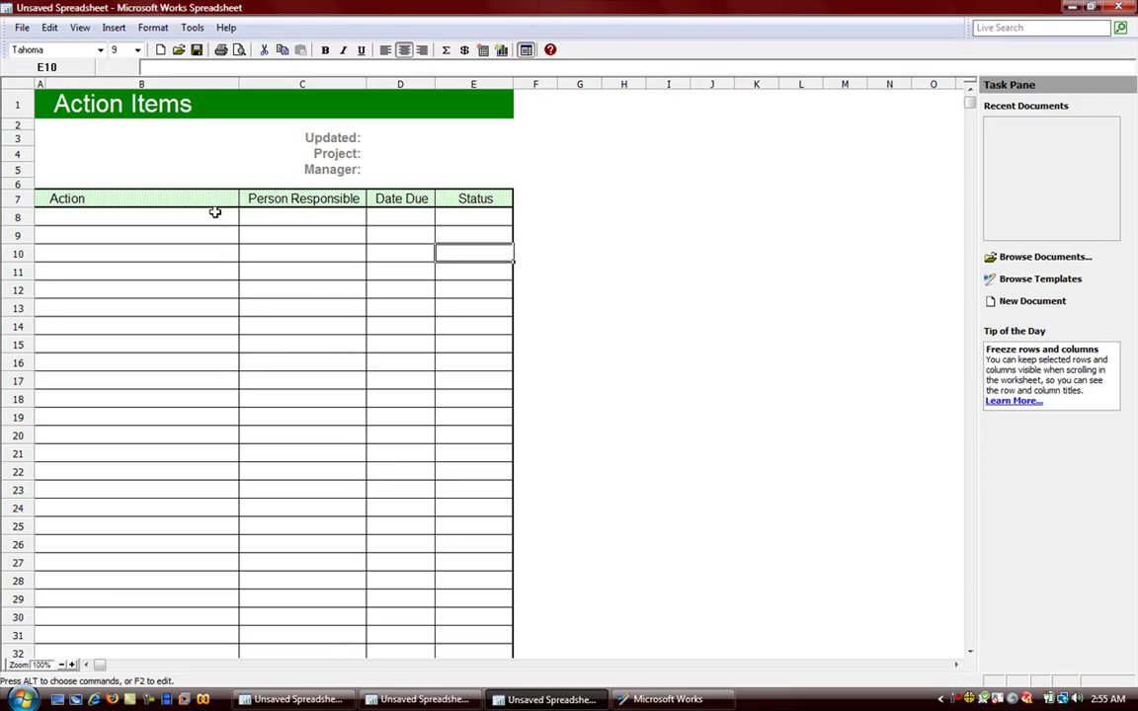
key(Down)
key(Down)
key(Down)
key(Down)
key(Down)
key(Down)
key(Down)
key(Down)
key(Down)
key(Down)
key(Down)
key(Down)
key(Down)
key(Down)
key(Down)
key(Down)
key(Down)
key(Down)
key(Down)
key(Down)
key(Down)
key(Down)
key(Down)
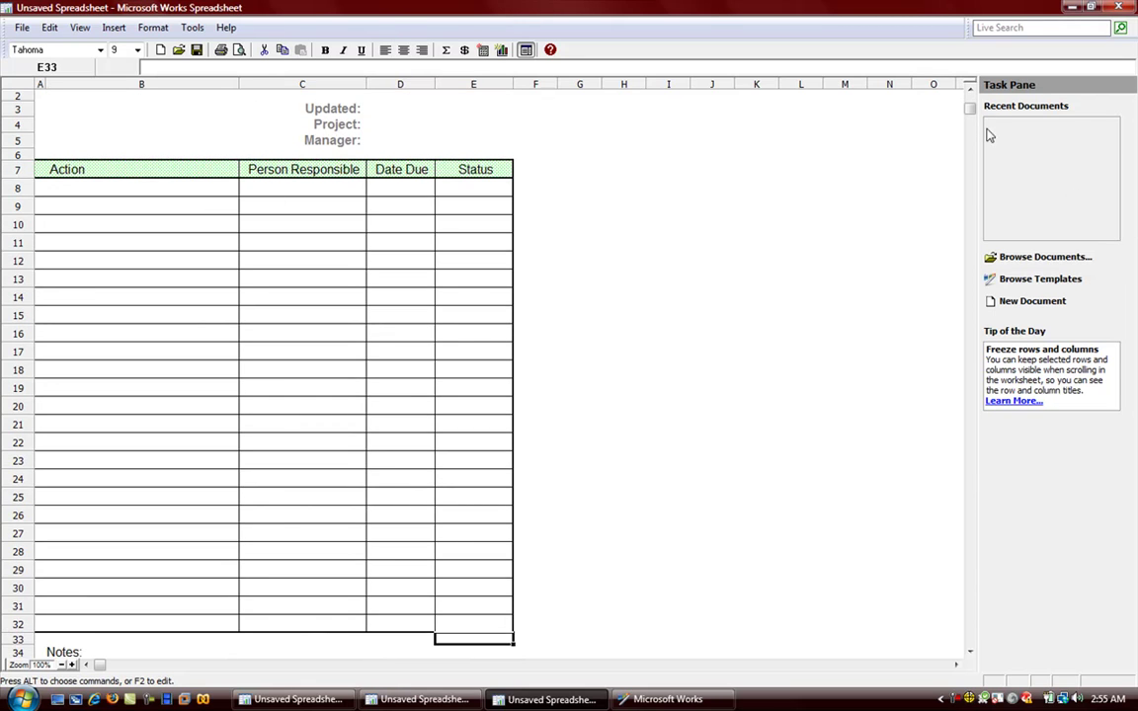
scroll(972, 103, up, 2)
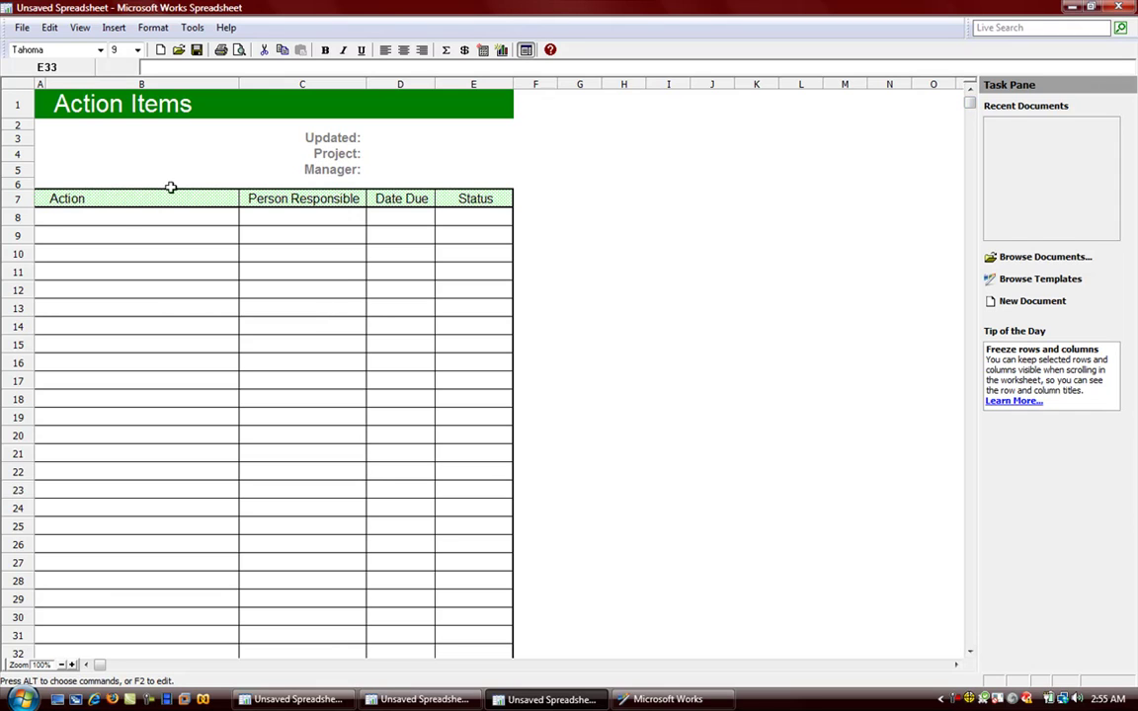
click(113, 217)
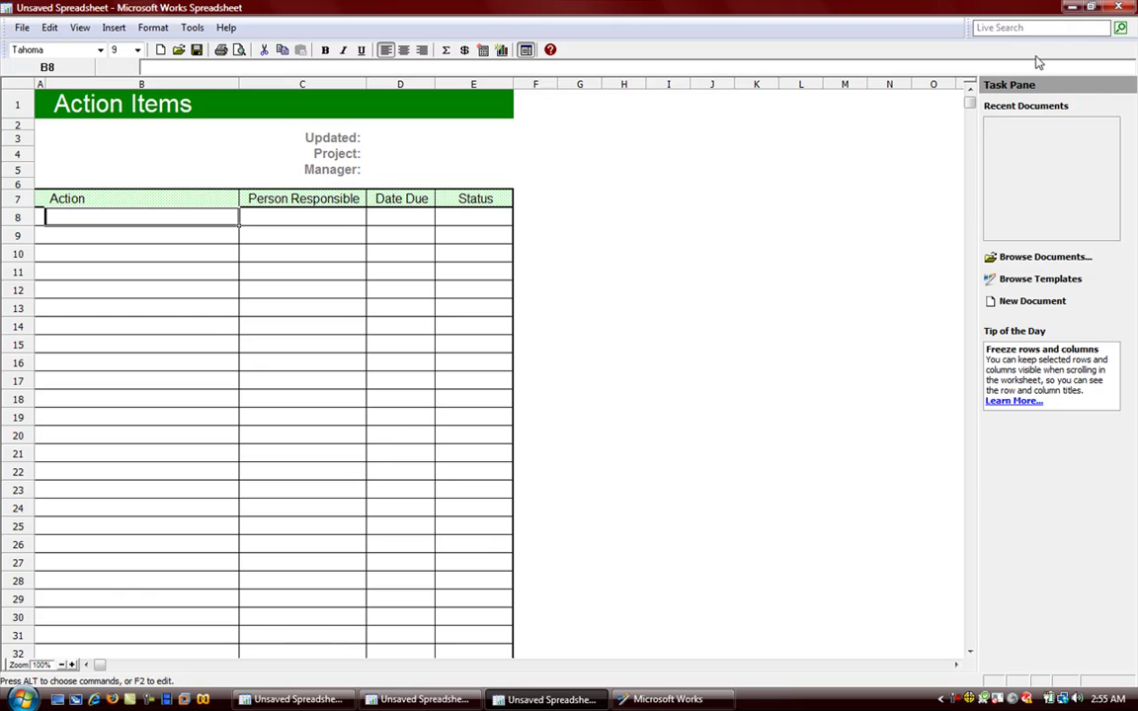
click(1118, 7)
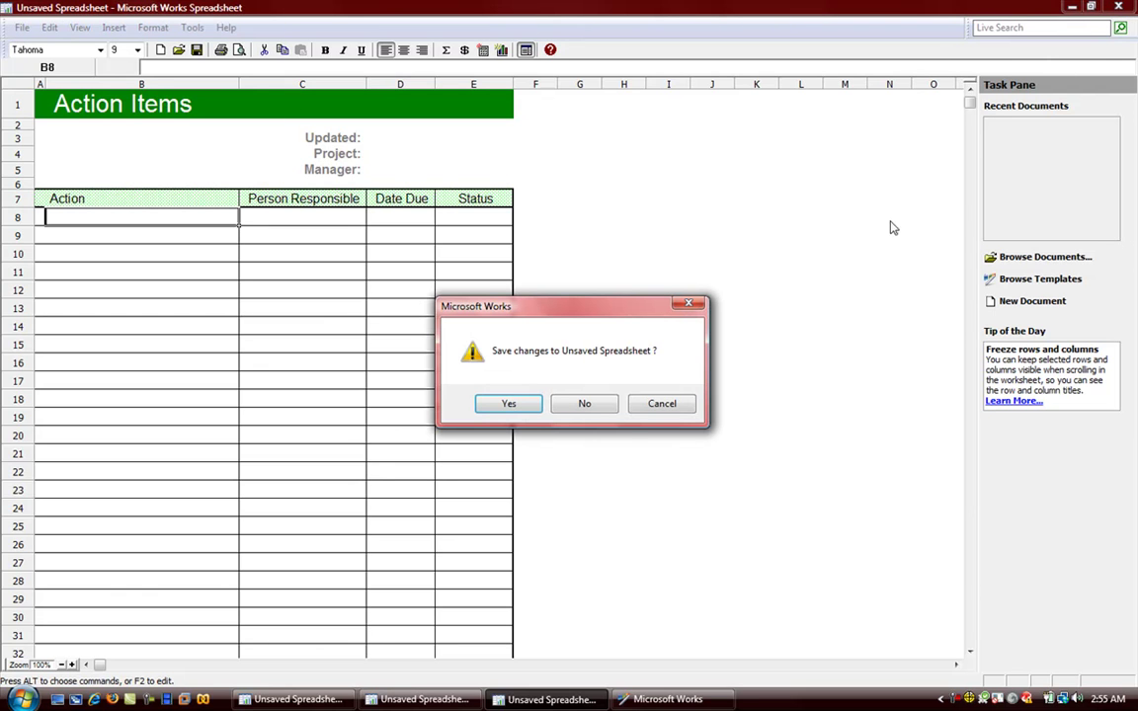
click(590, 405)
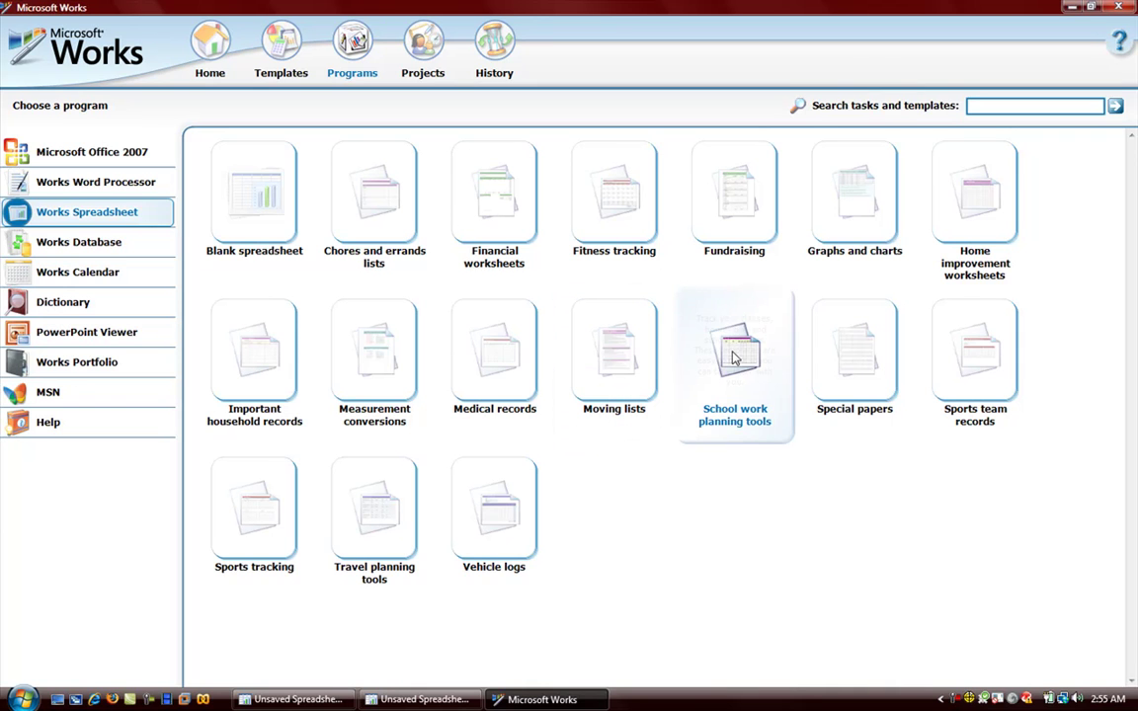
Preview the School work planning tools styles and open a sheet from Emergency contacts.
click(734, 376)
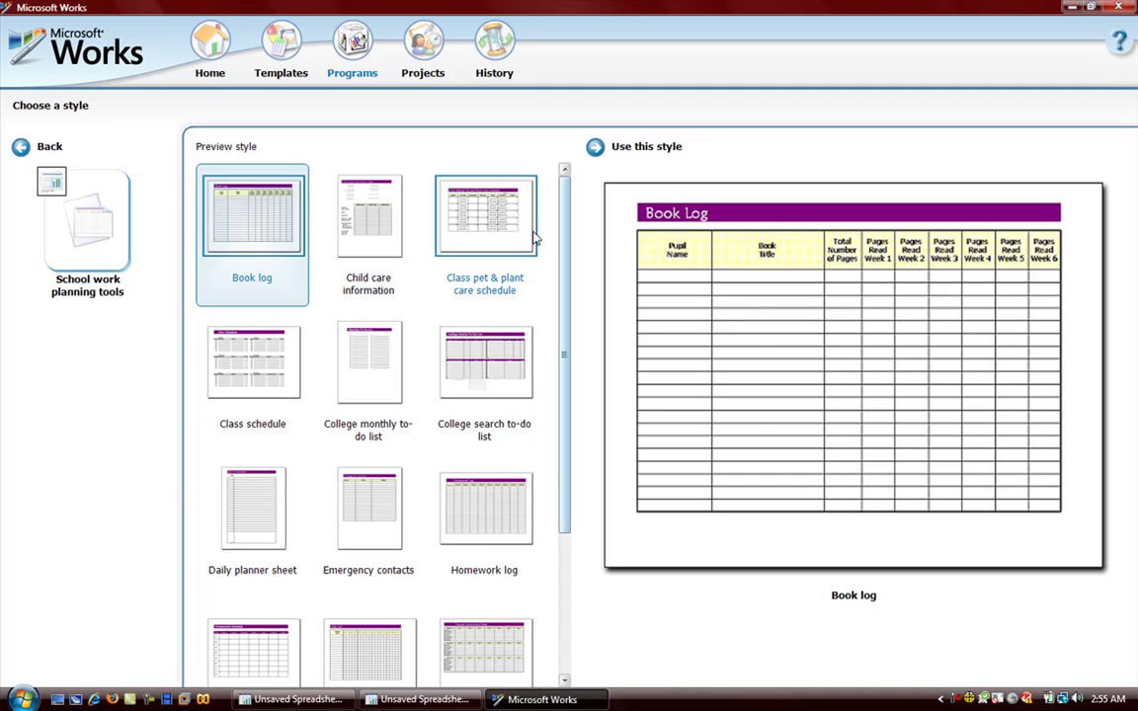
click(482, 215)
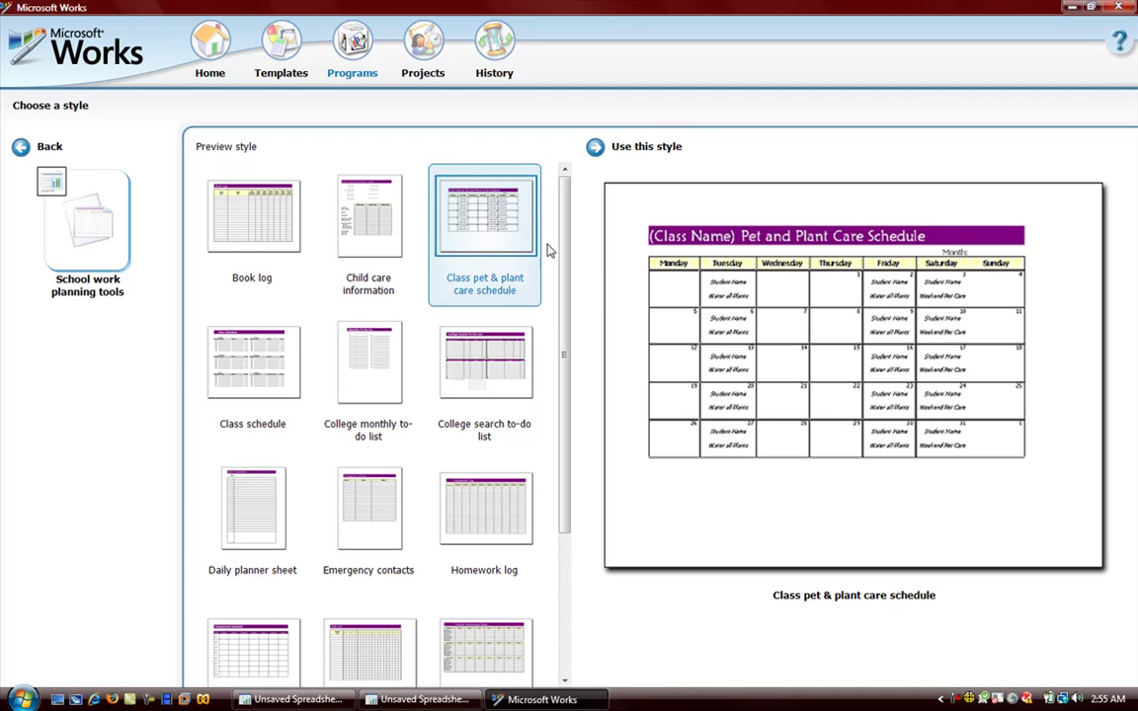
drag(567, 223, 569, 387)
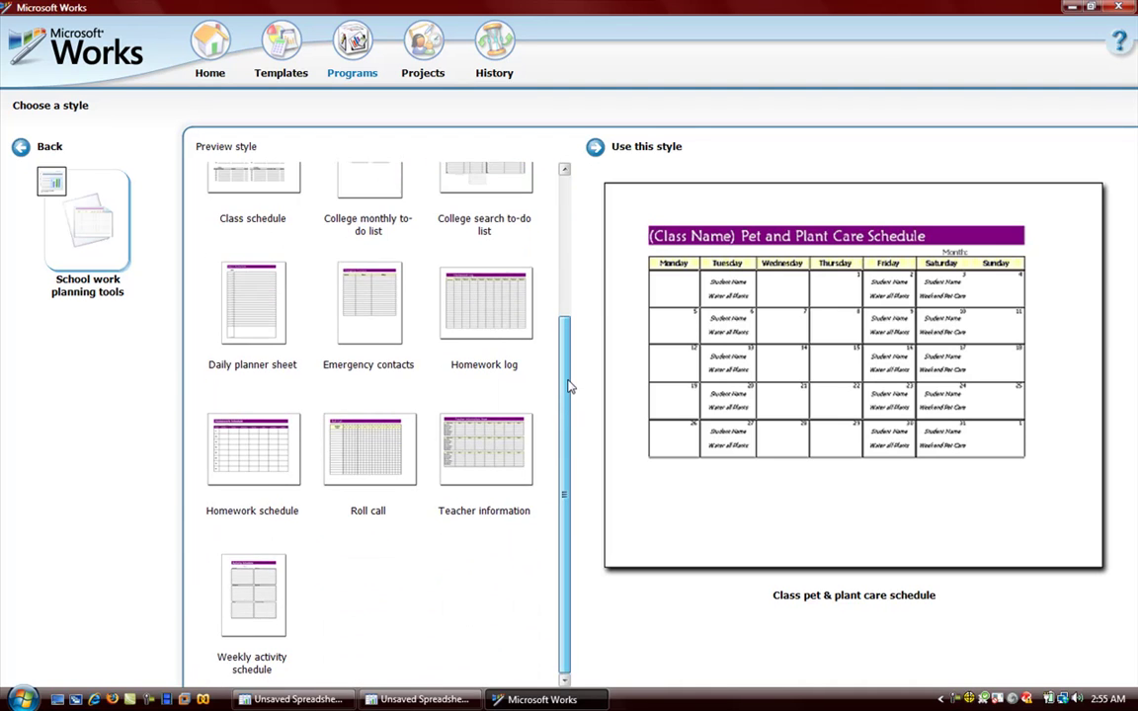
click(365, 316)
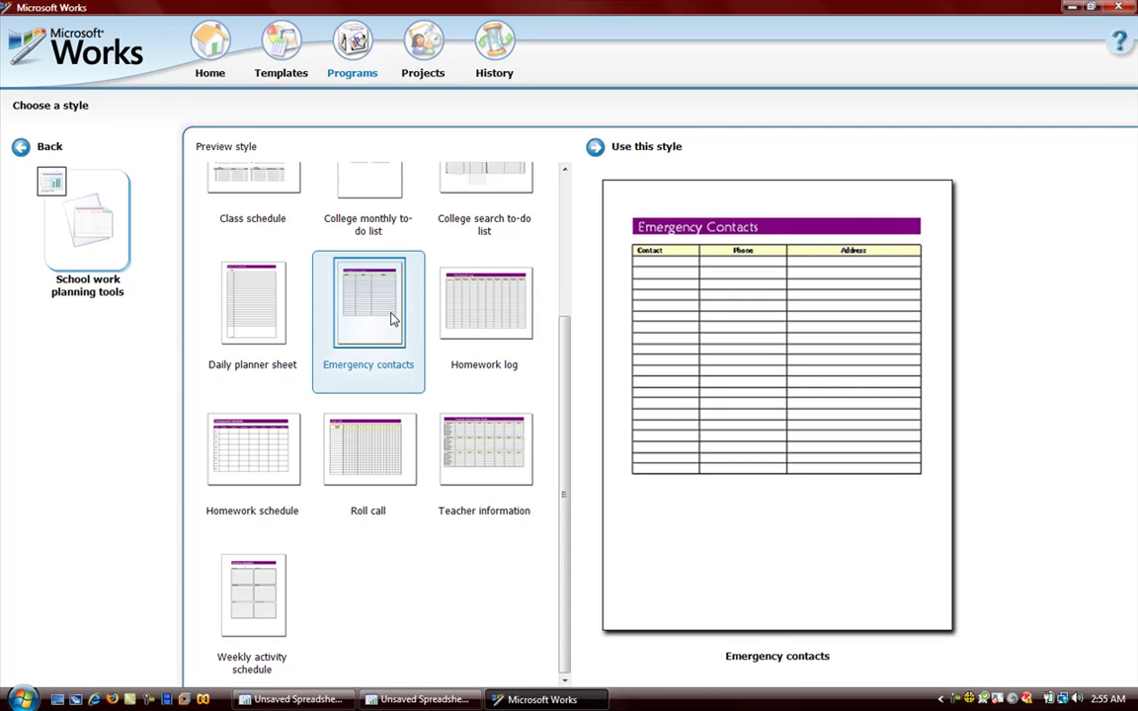
double_click(391, 318)
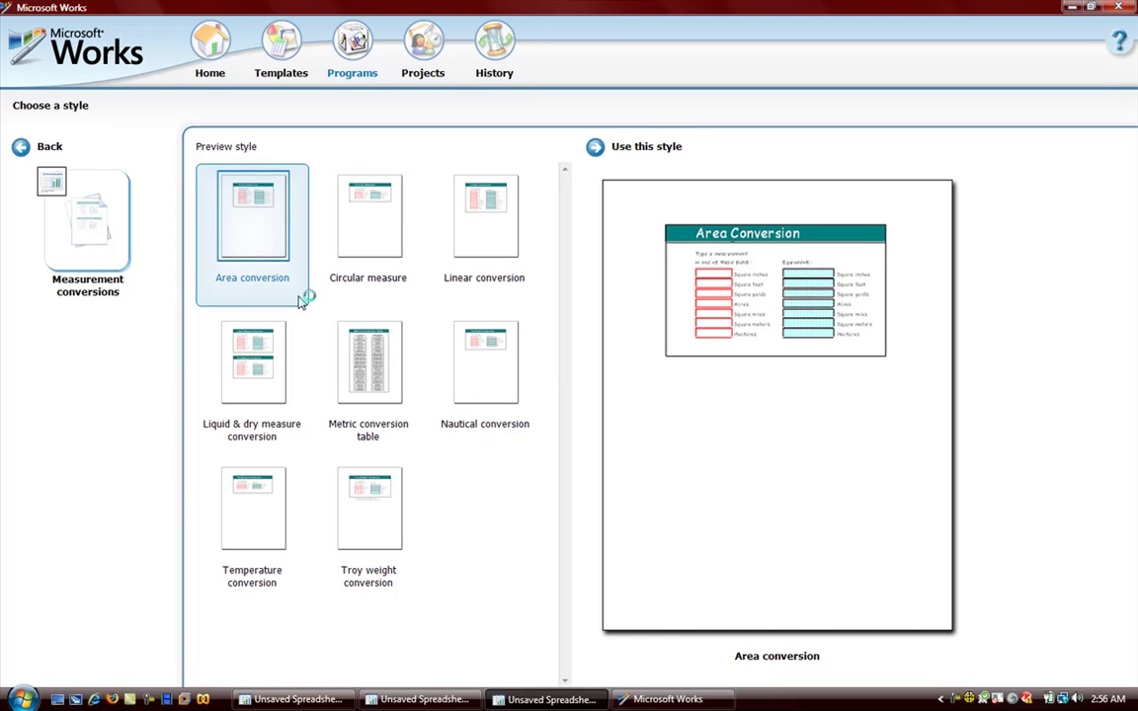
Preview the Metric conversion, Circular measure and Linear conversion styles, then open Metric conversion table.
click(368, 380)
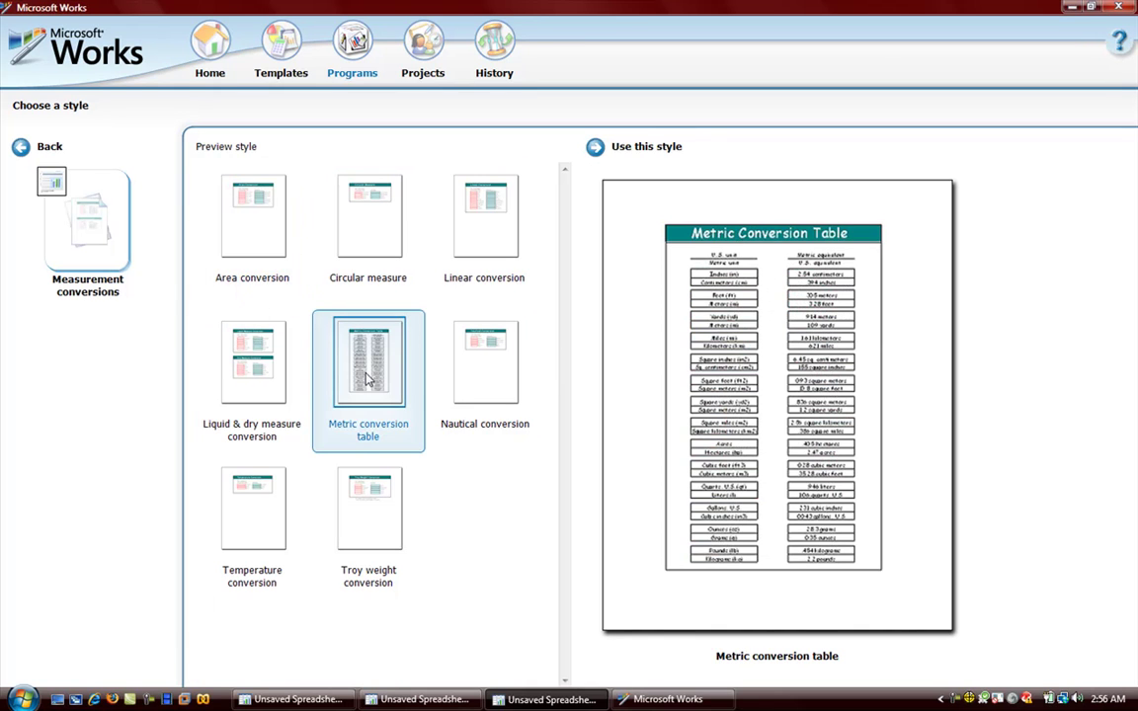
click(350, 253)
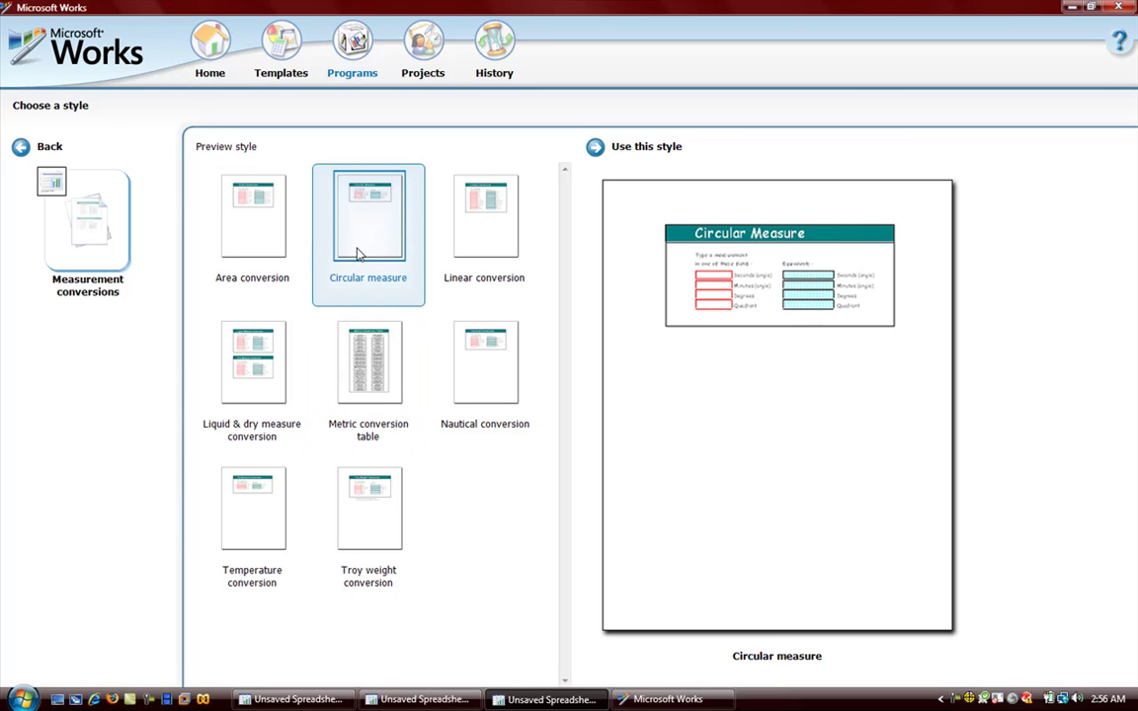
click(470, 252)
double_click(360, 370)
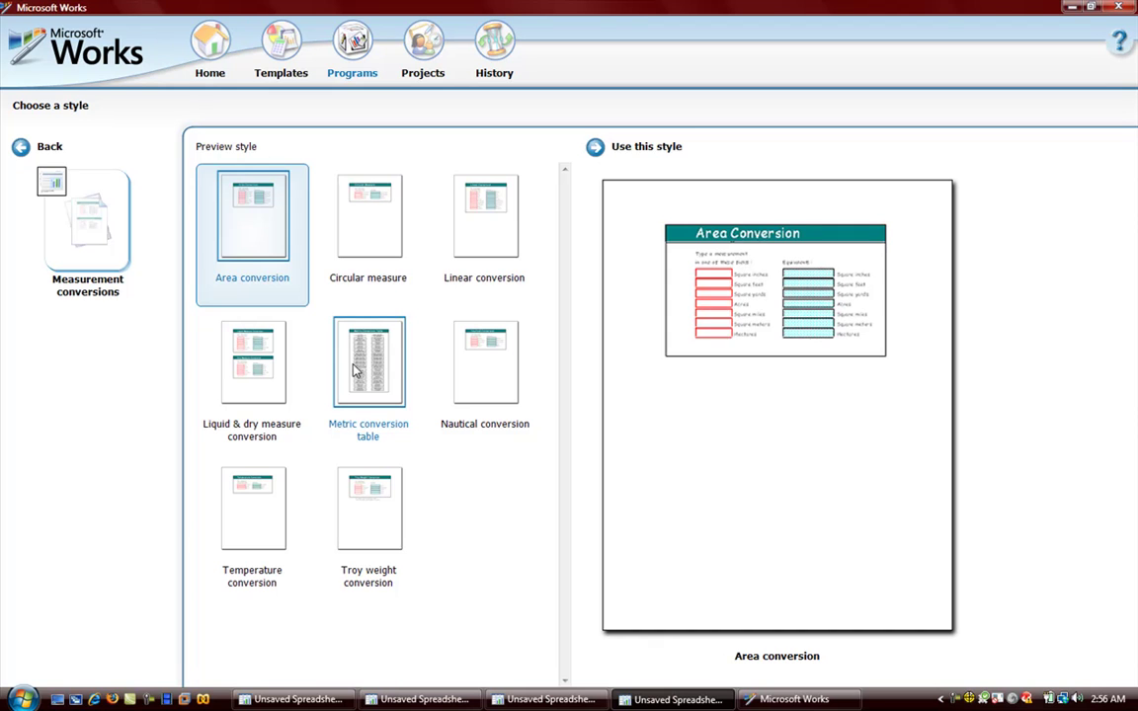
double_click(355, 370)
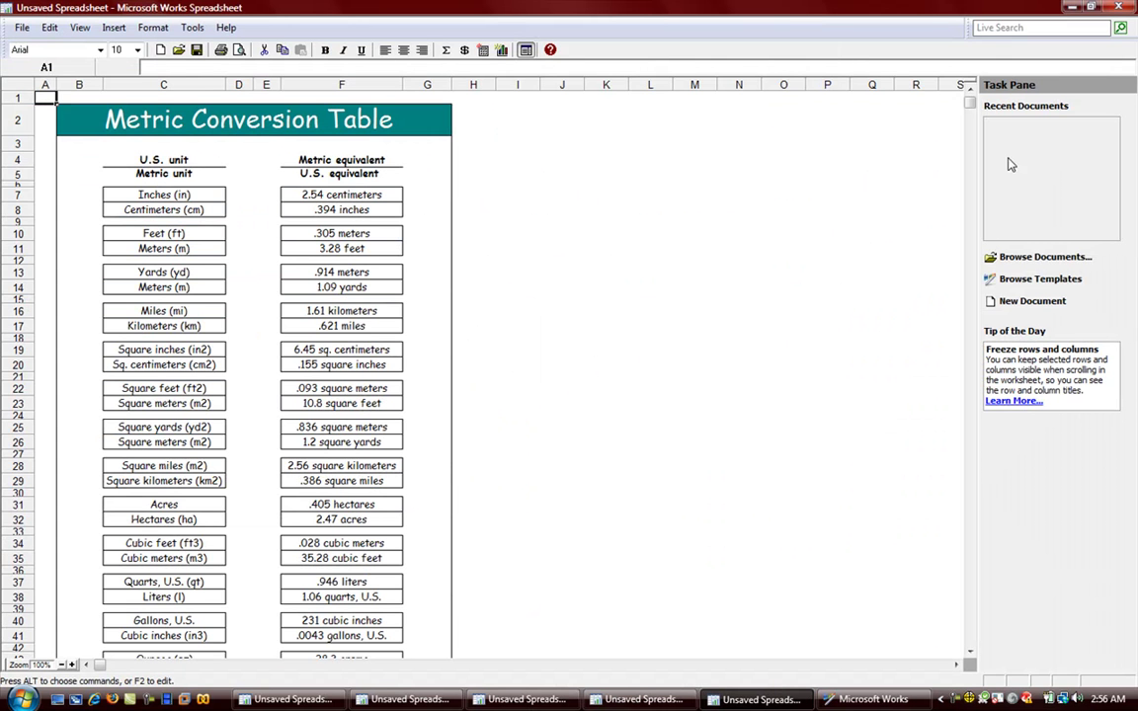
Scroll down the Metric Conversion Table and close it, answering No to saving.
drag(972, 107, 970, 150)
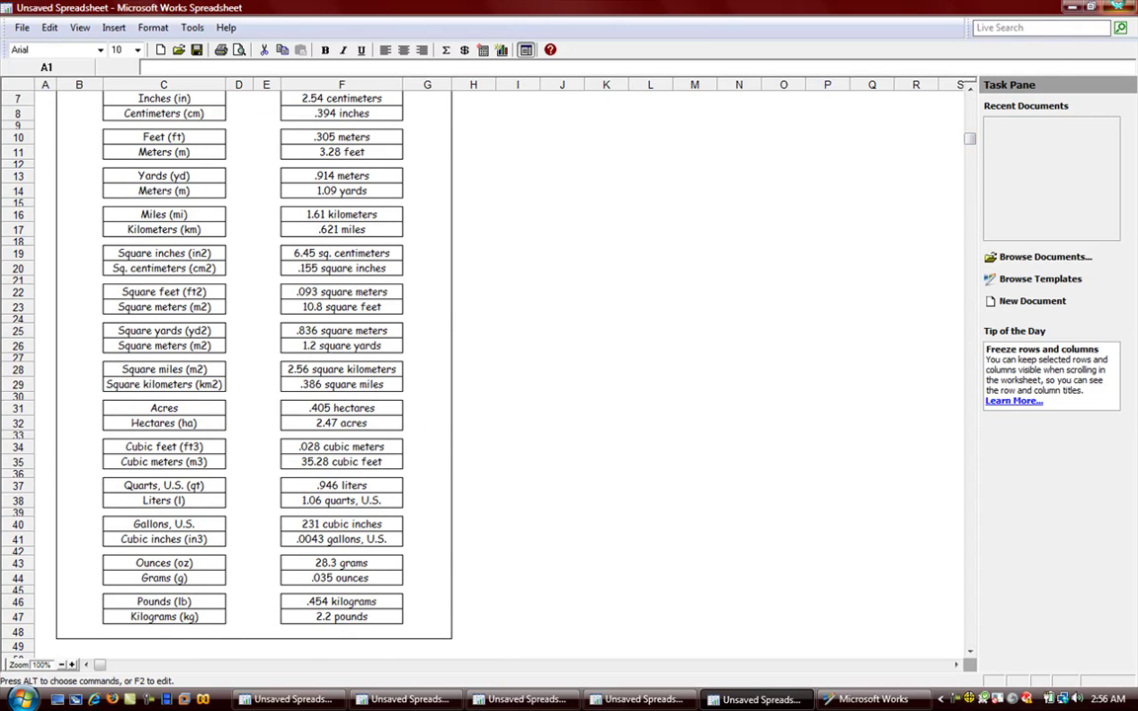
click(1118, 7)
click(583, 401)
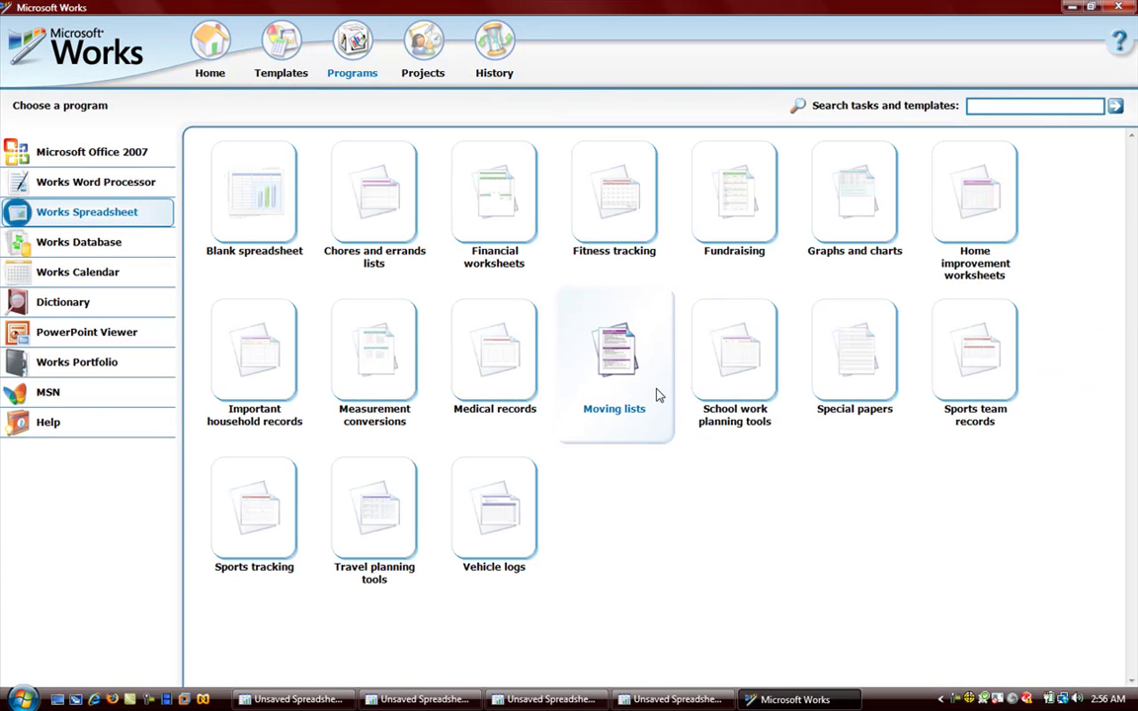
Preview Moving checklist, Moving contact list, Packing list and Moving calculator, then choose Moving checklist.
click(610, 368)
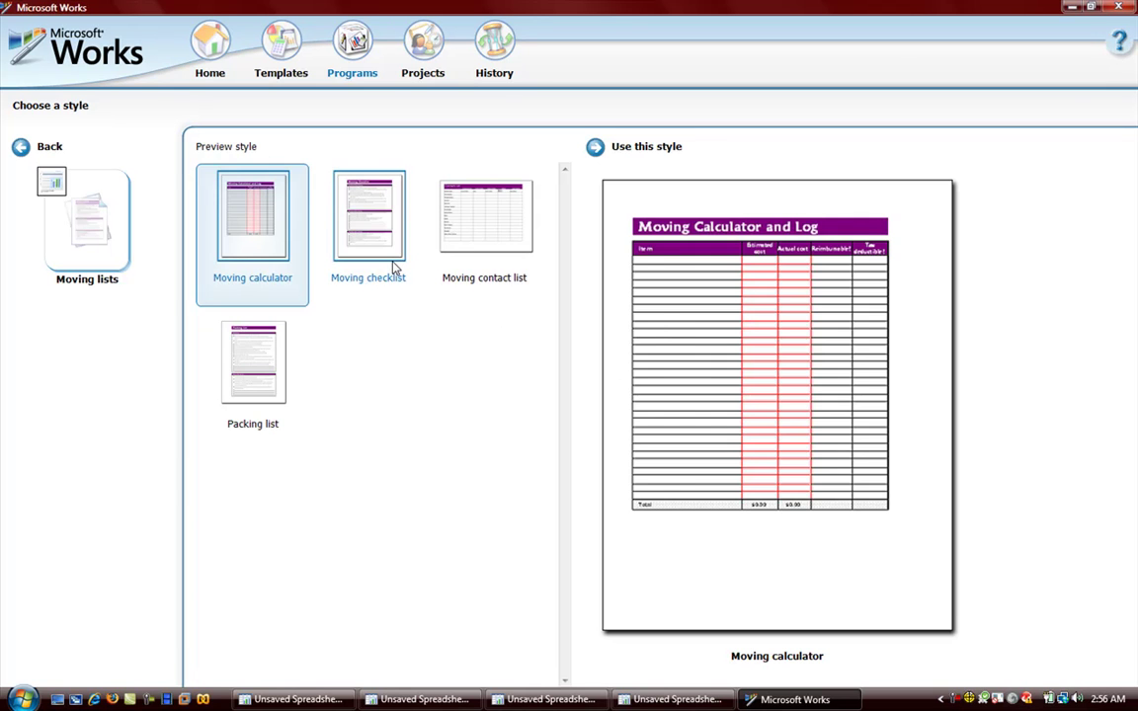
click(394, 267)
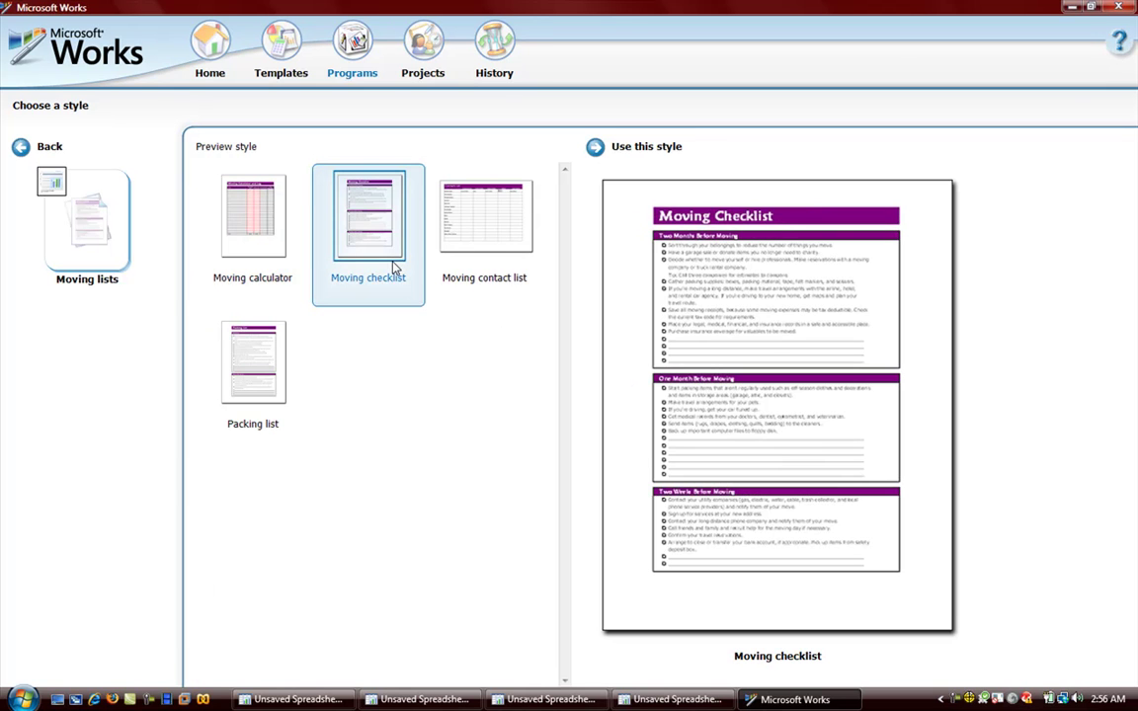
click(491, 255)
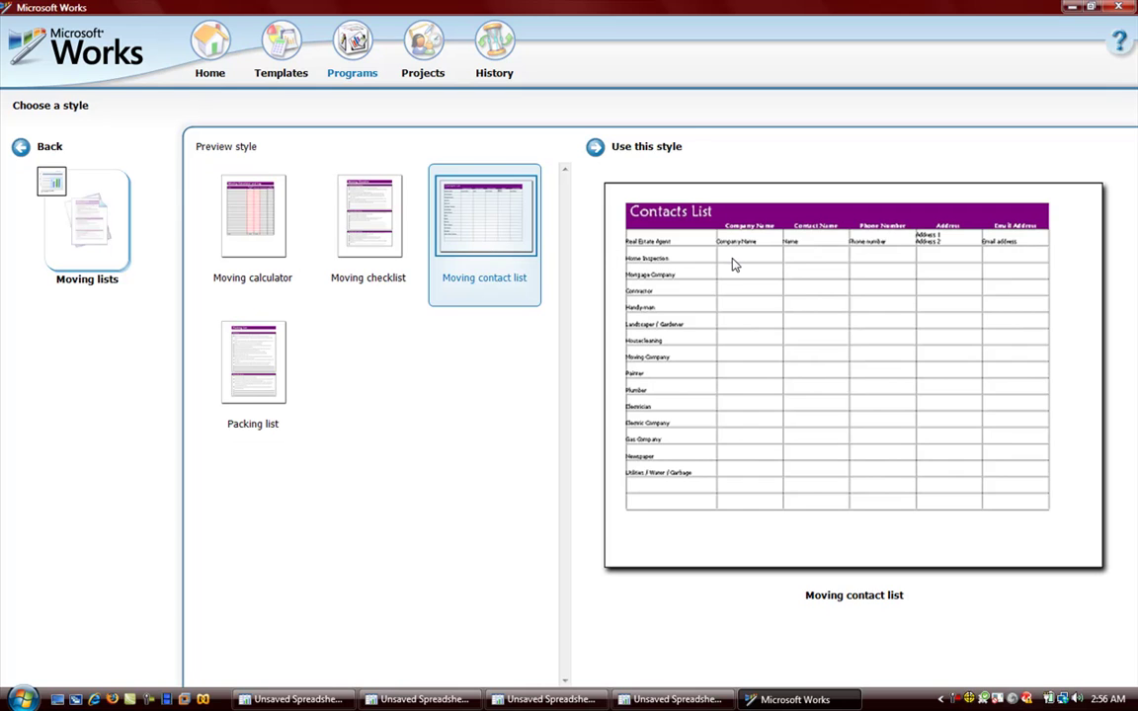
click(271, 414)
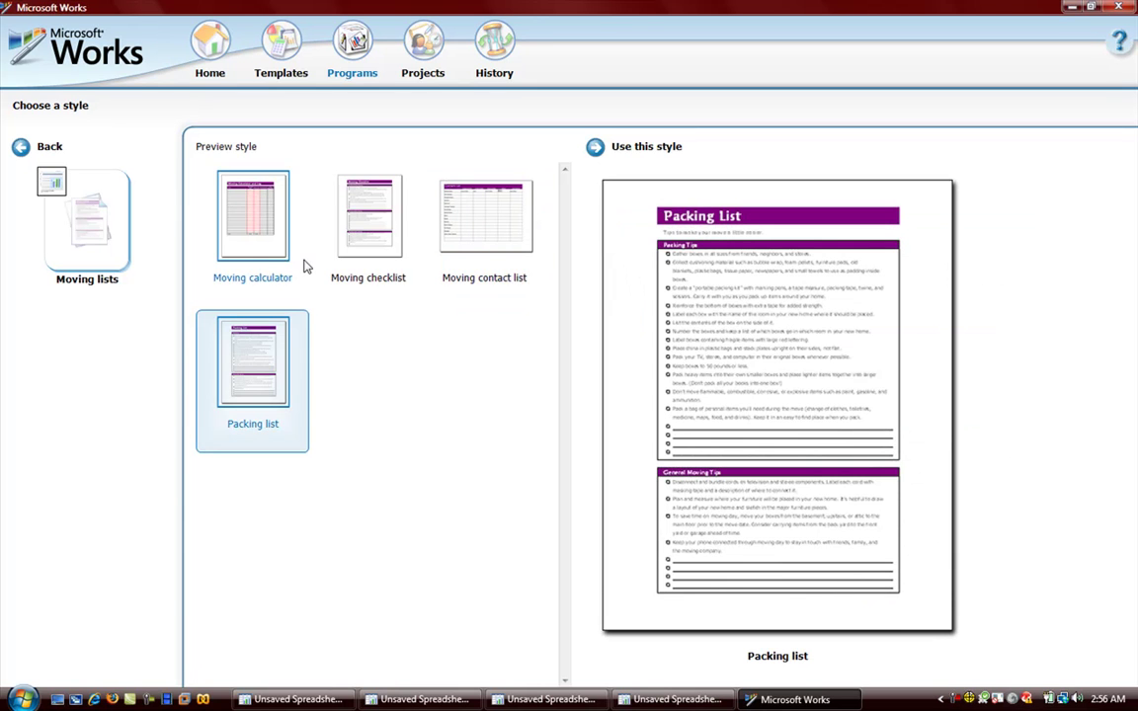
click(244, 229)
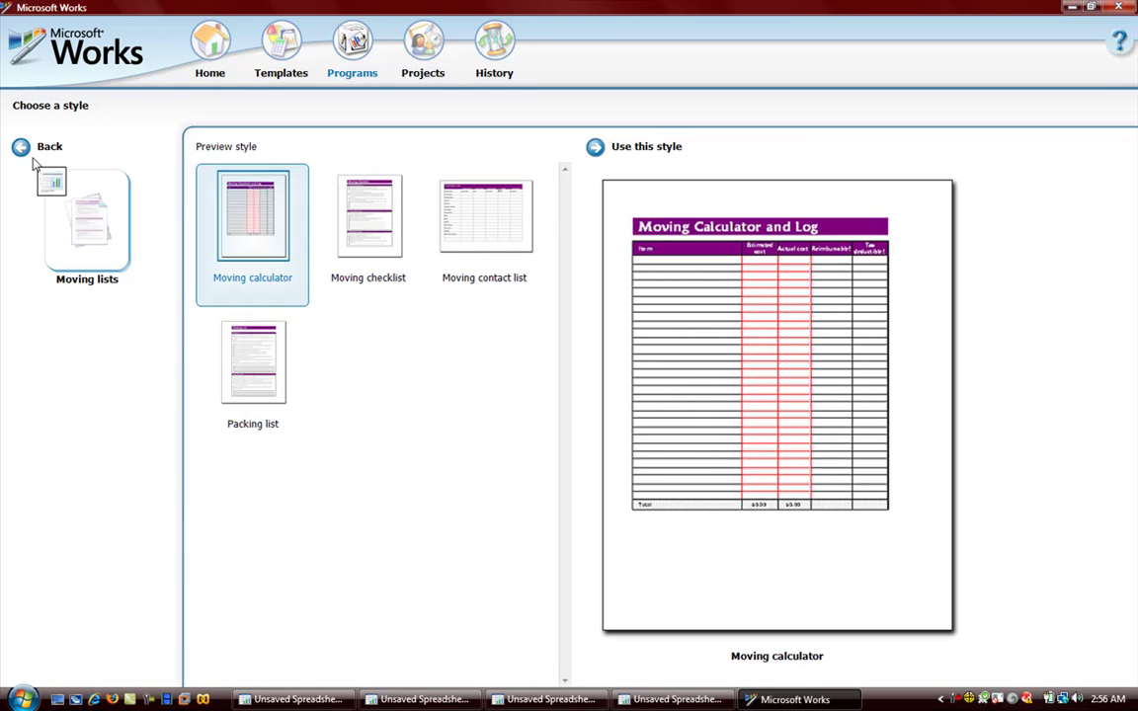
click(390, 206)
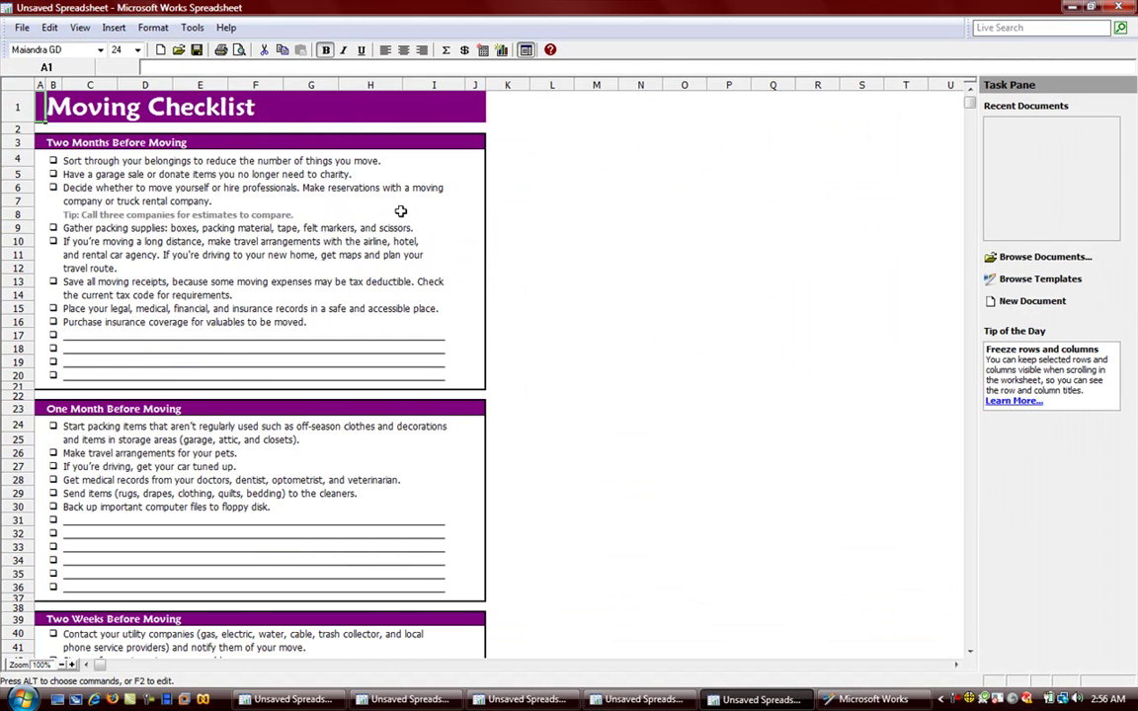
Select checklist cells B9, row 13 and F15, then scroll back to the title.
click(54, 228)
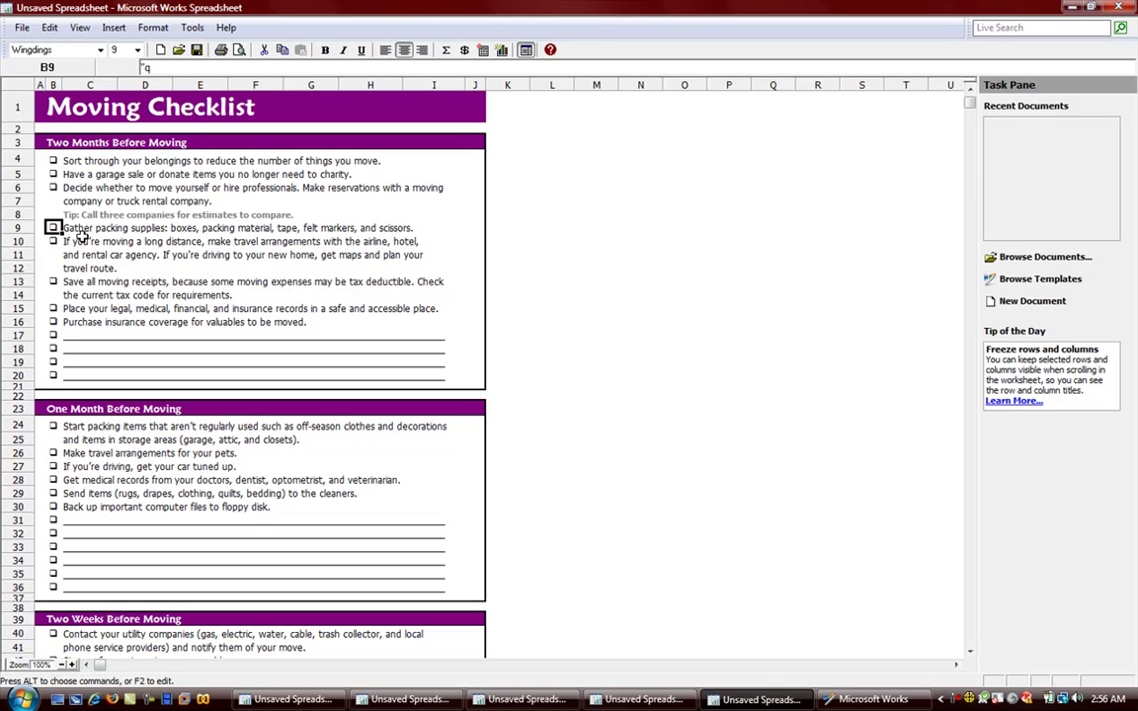
click(243, 282)
click(277, 309)
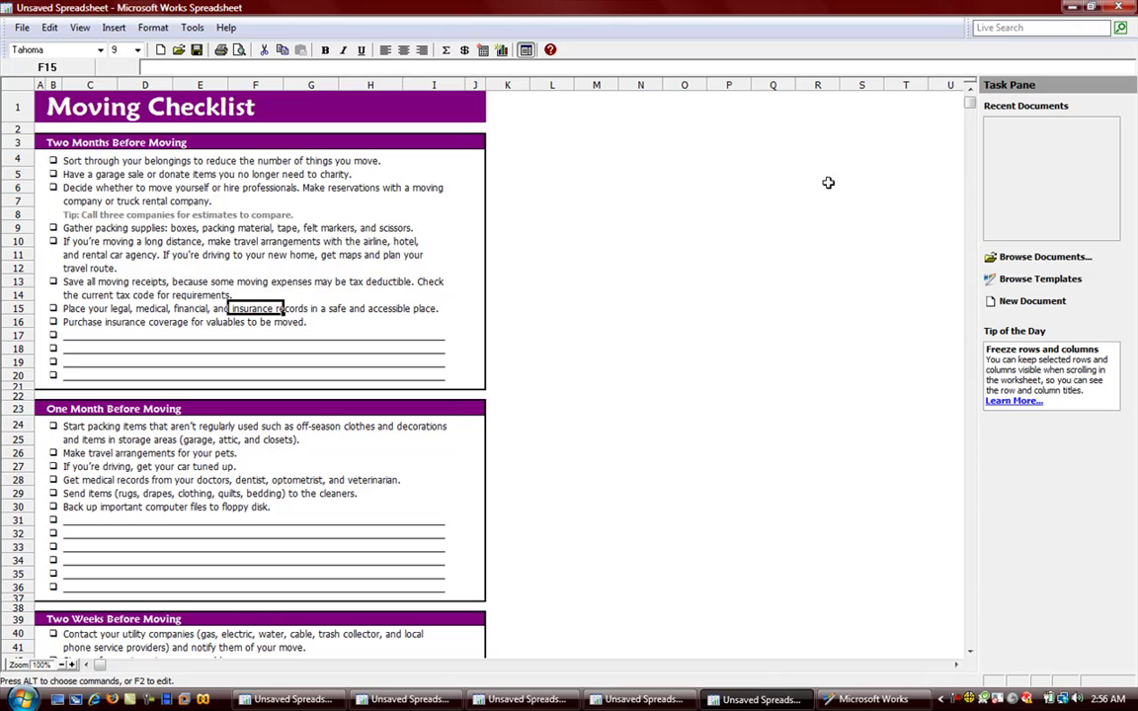
drag(973, 116, 973, 284)
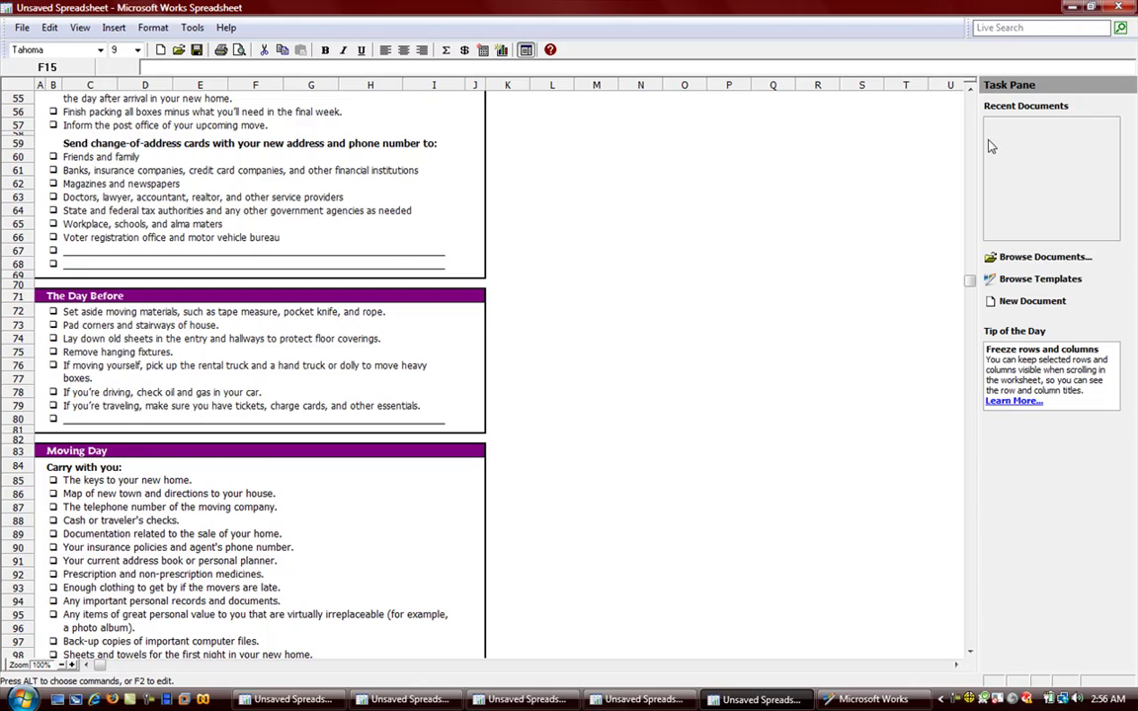
click(969, 114)
click(968, 114)
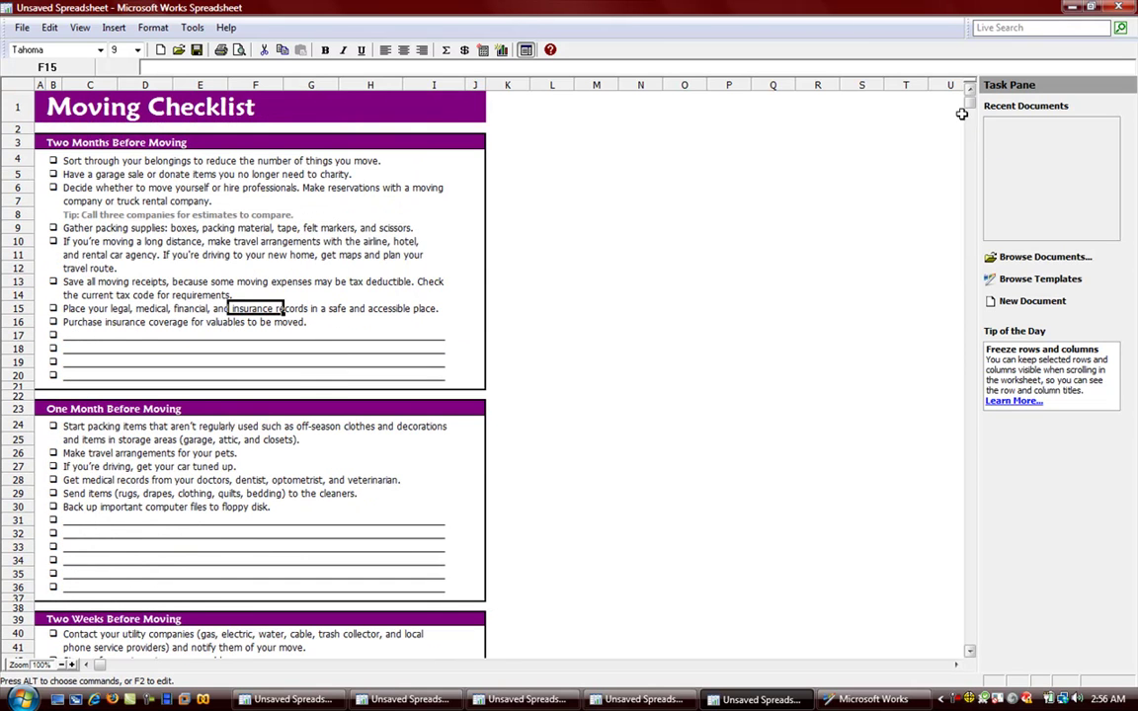
Select the insurance records item, scroll the sections, then close without saving.
double_click(136, 350)
click(116, 311)
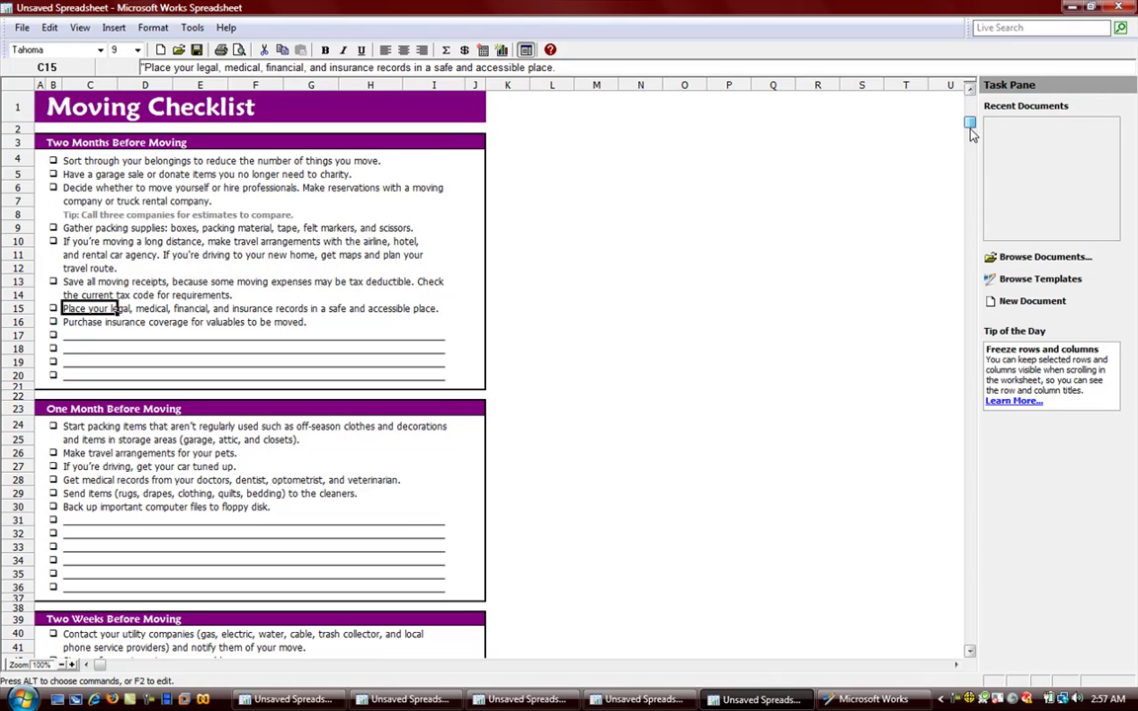
scroll(976, 158, down, 4)
click(972, 235)
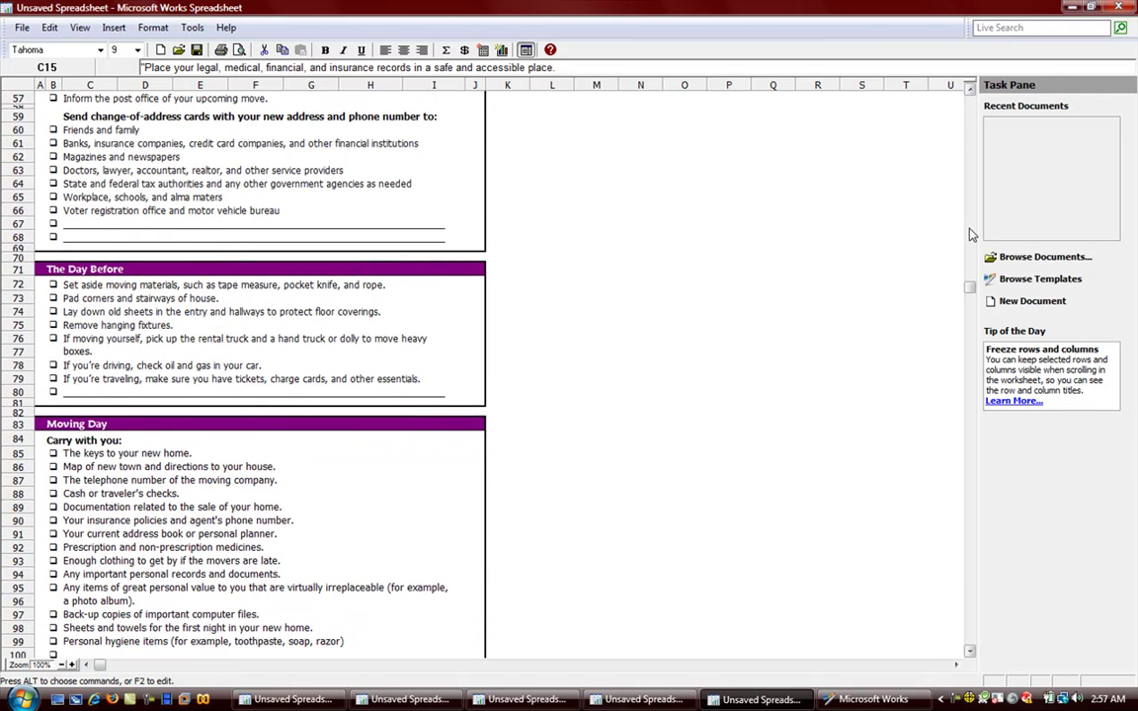
click(972, 234)
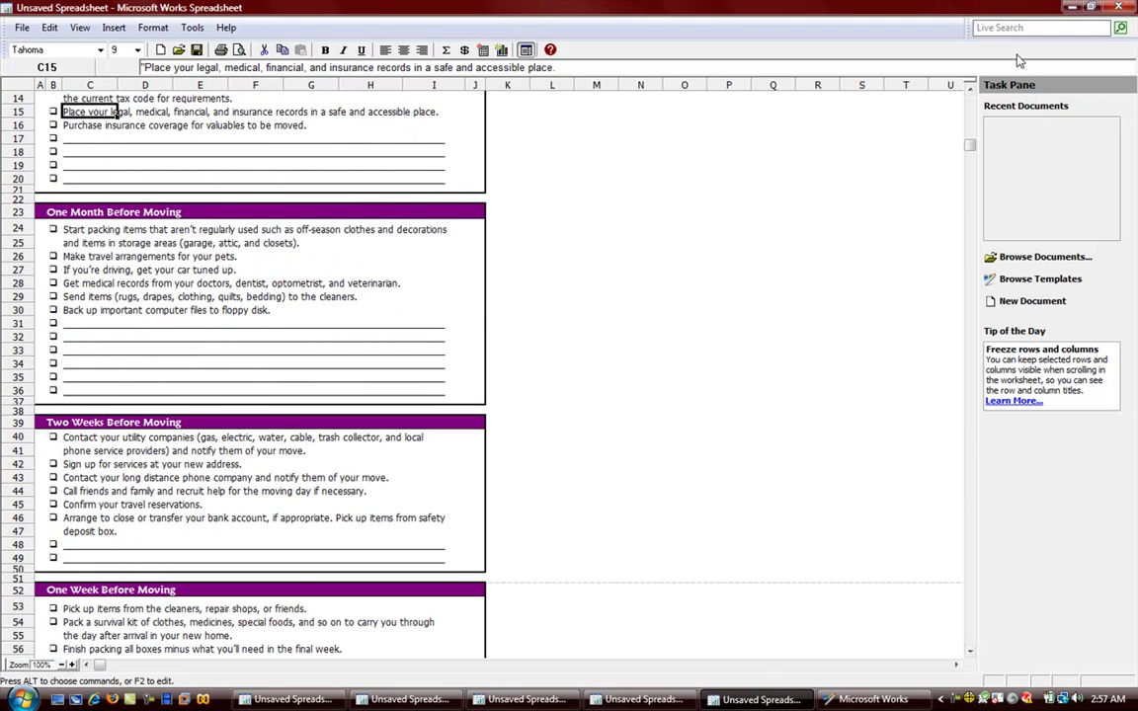
key(alt+F4)
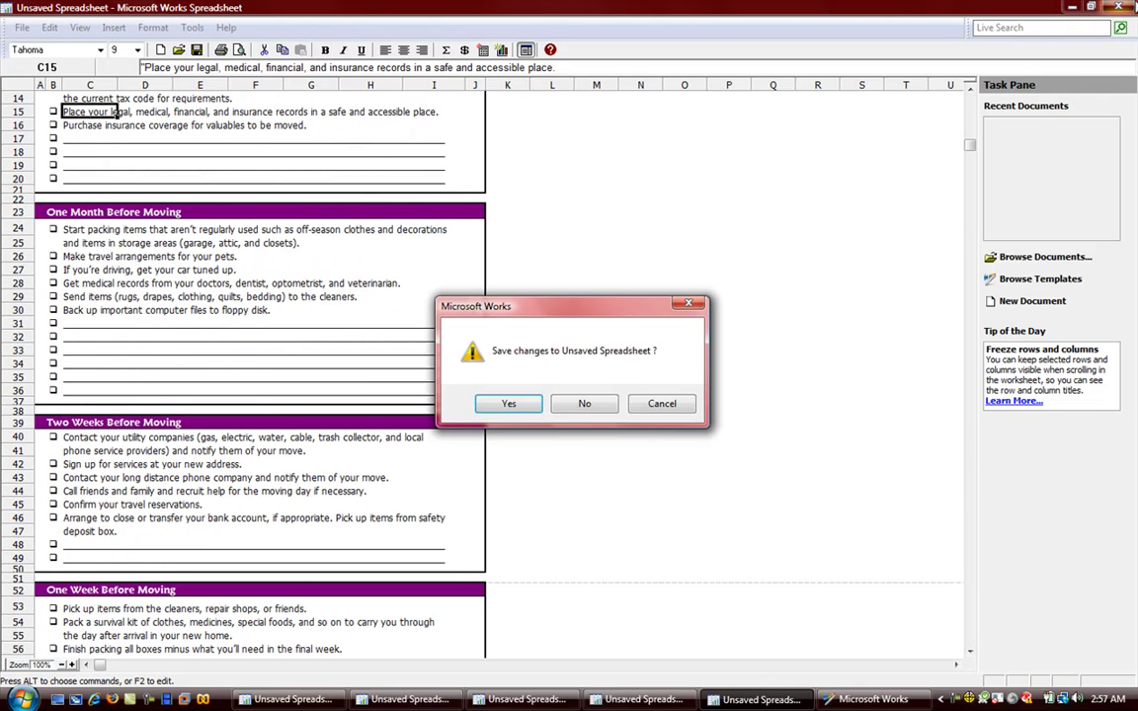
click(579, 411)
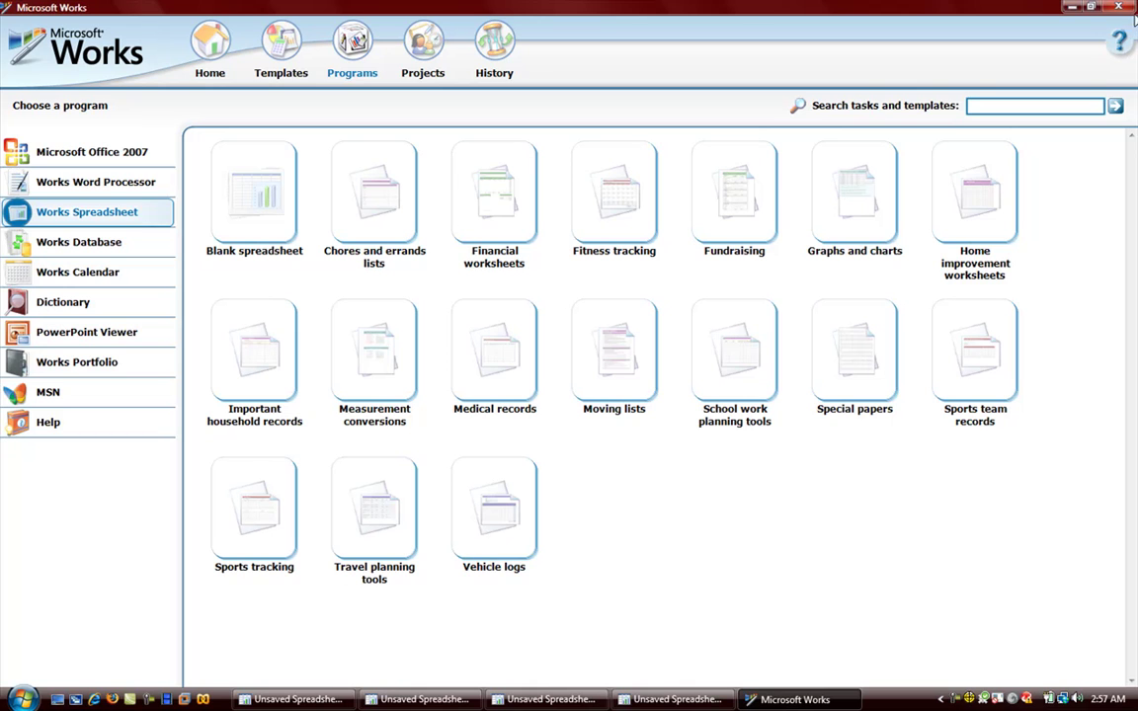
In Financial worksheets, preview College cash flow, then start a sheet from Personal budget.
click(516, 215)
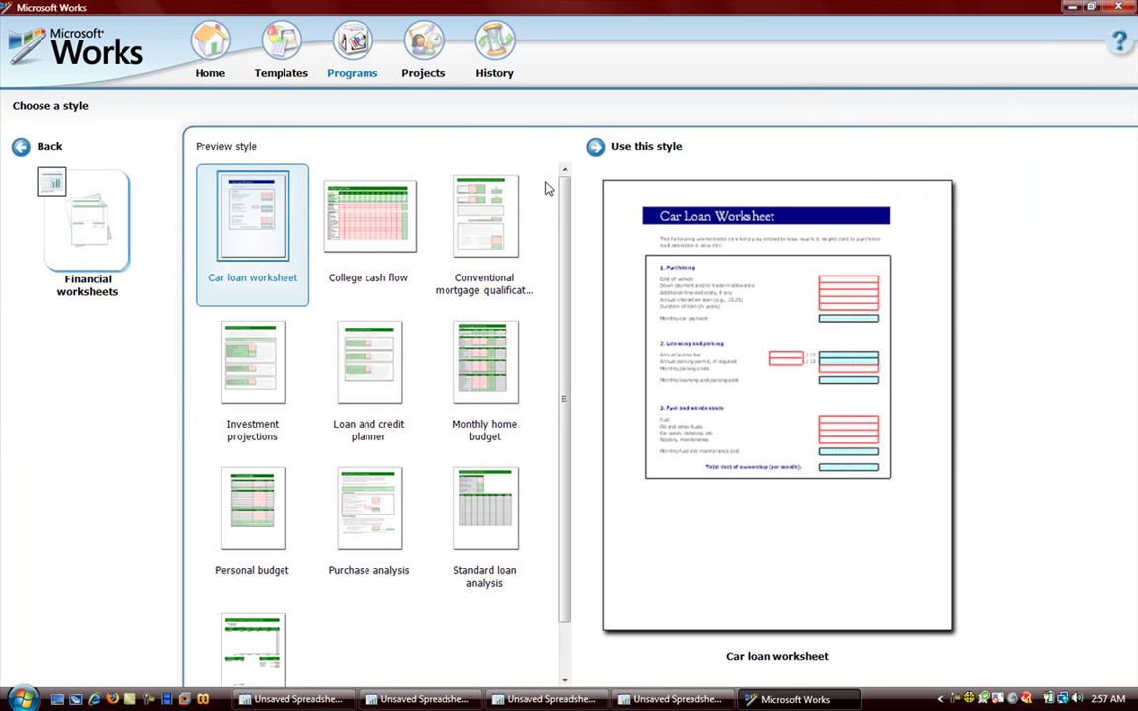
click(386, 201)
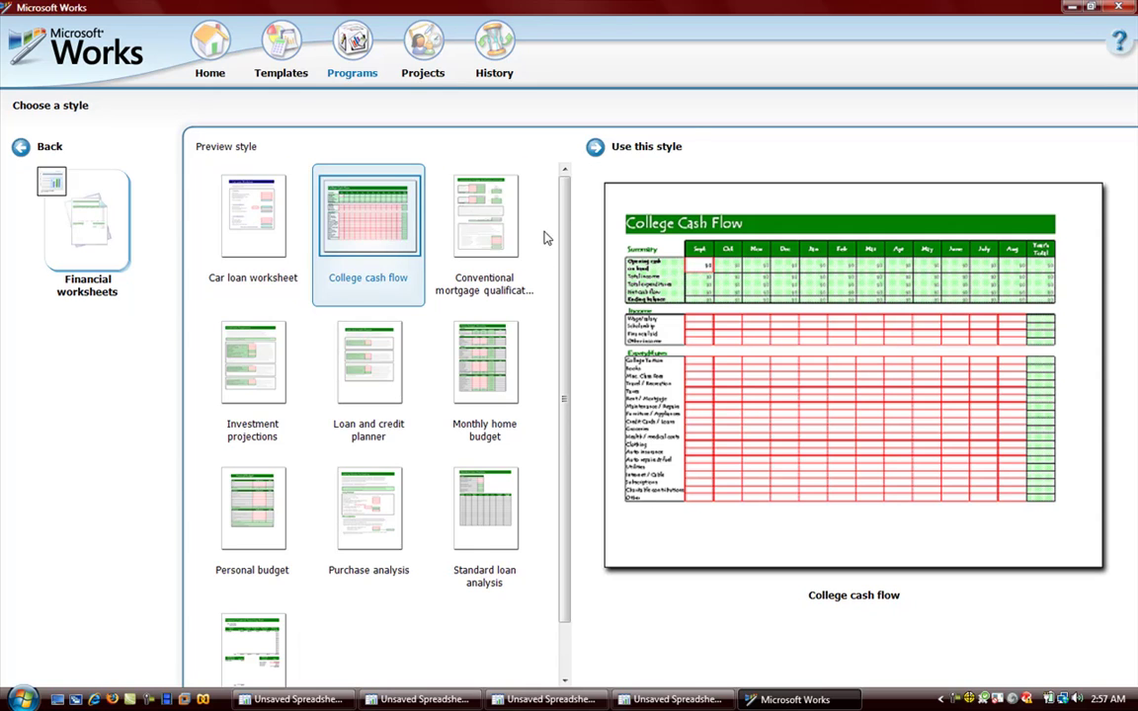
scroll(572, 247, down, 2)
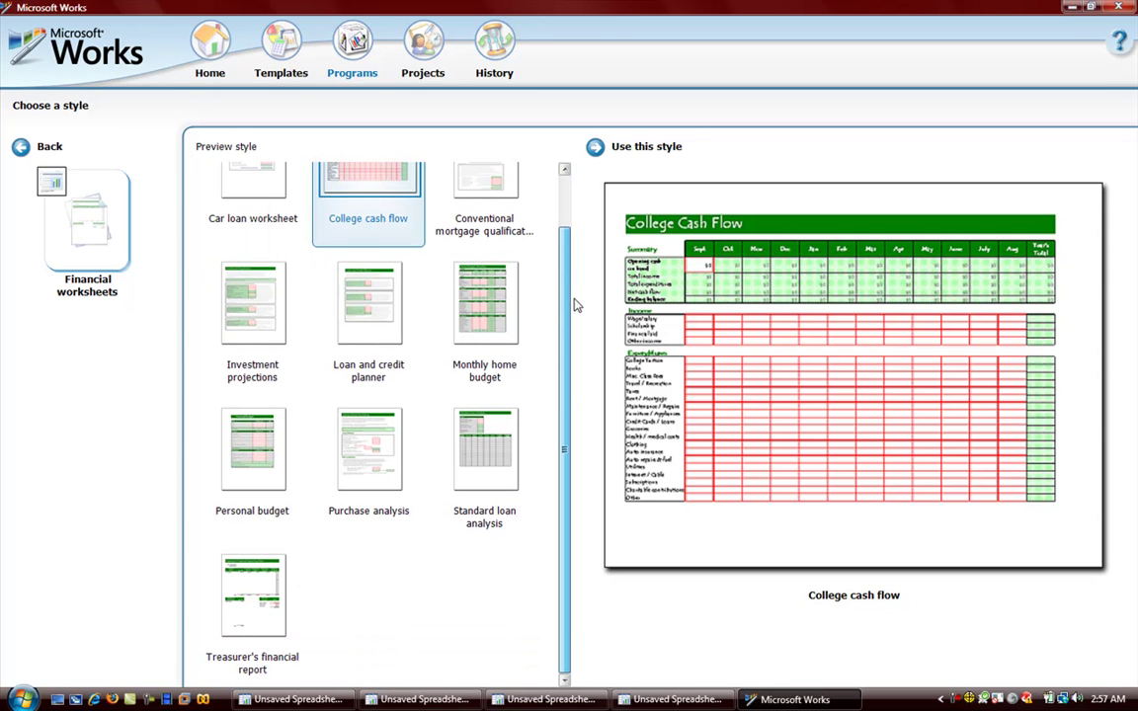
scroll(592, 257, up, 1)
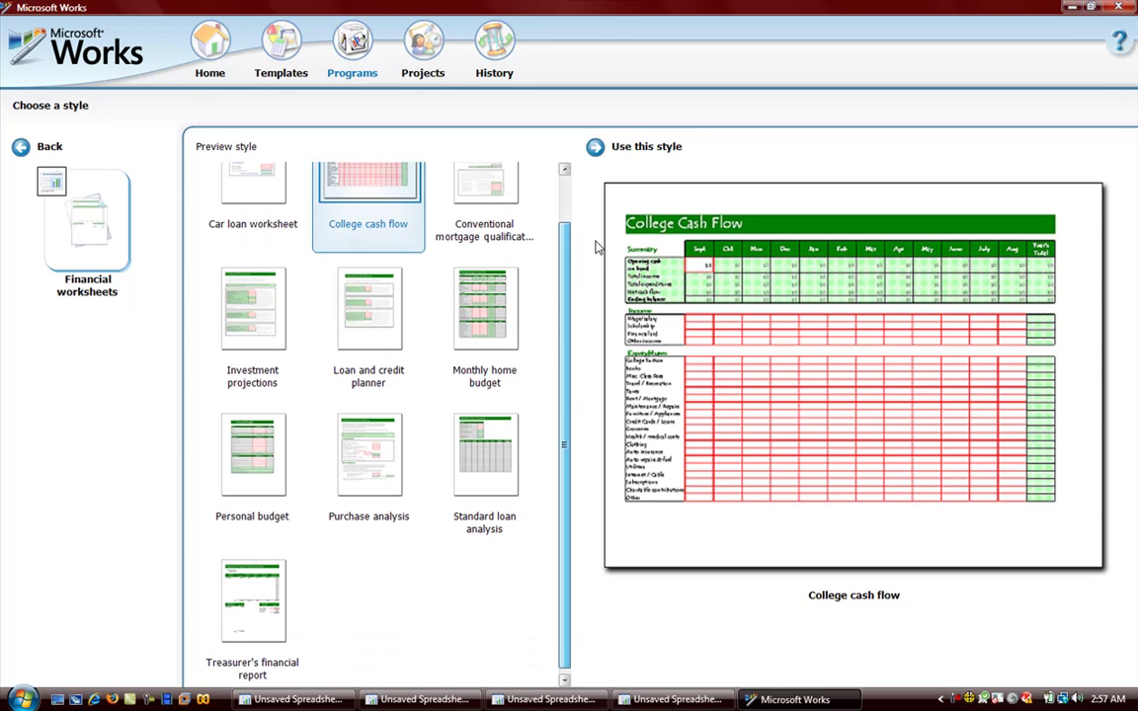
click(238, 474)
double_click(237, 474)
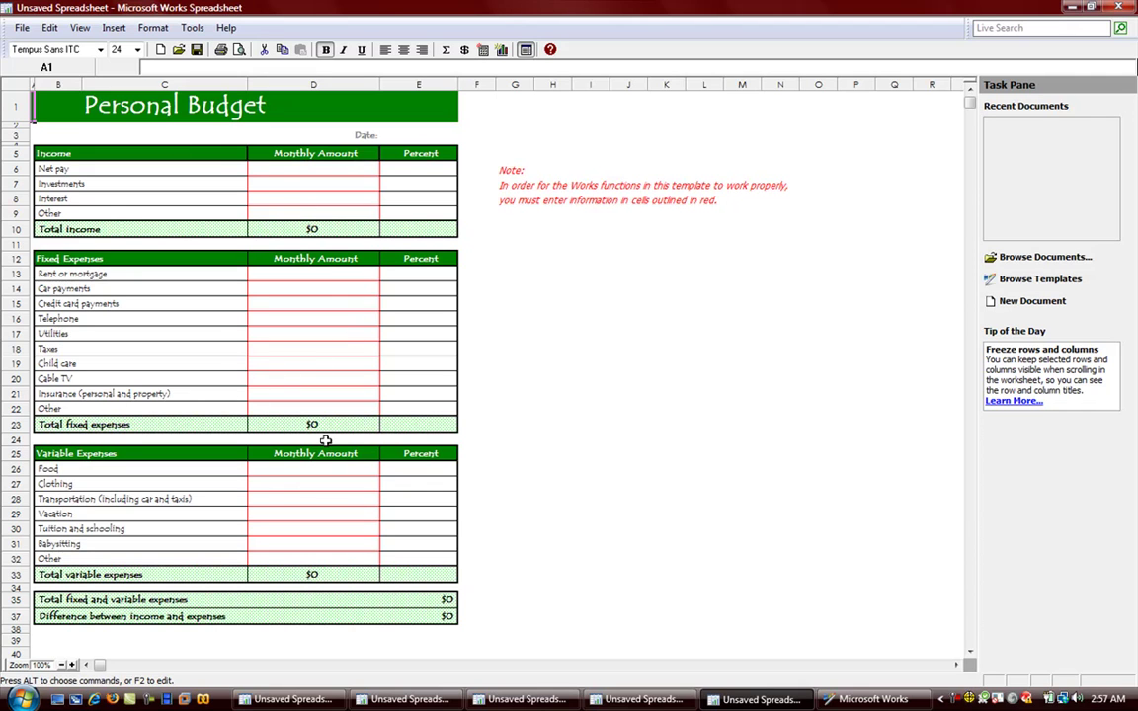
Close the Personal Budget and metric conversion sheets without saving.
mouse_move(568, 704)
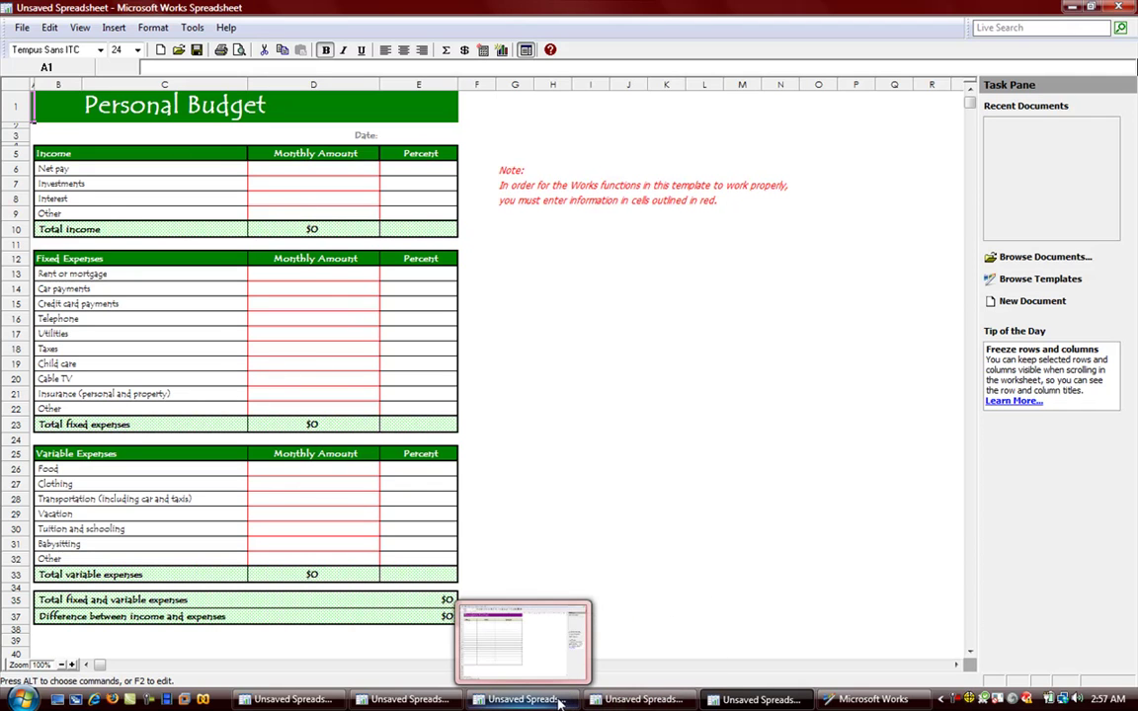
click(1118, 7)
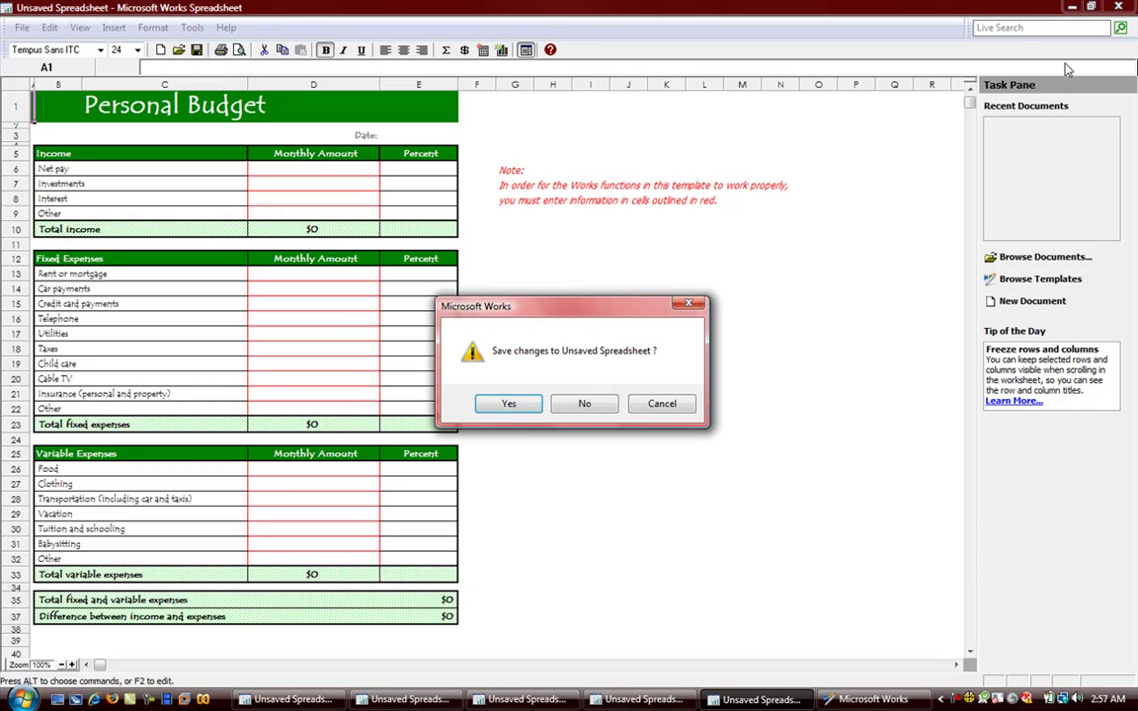
click(586, 404)
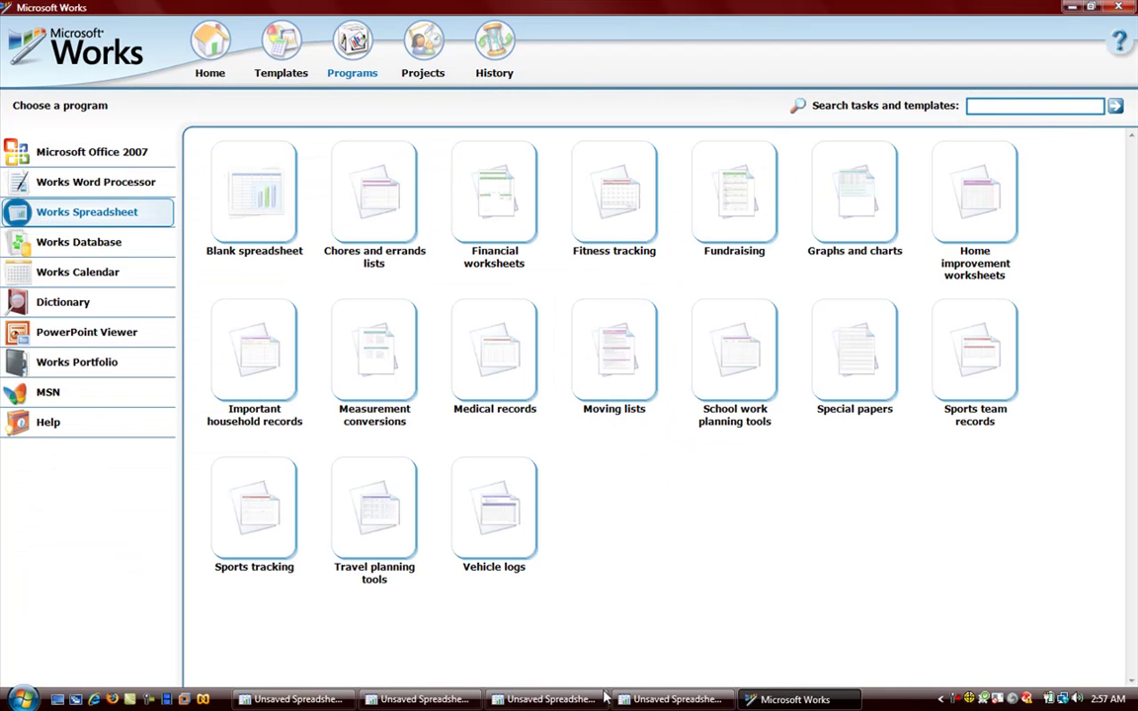
click(645, 703)
right_click(644, 704)
click(607, 629)
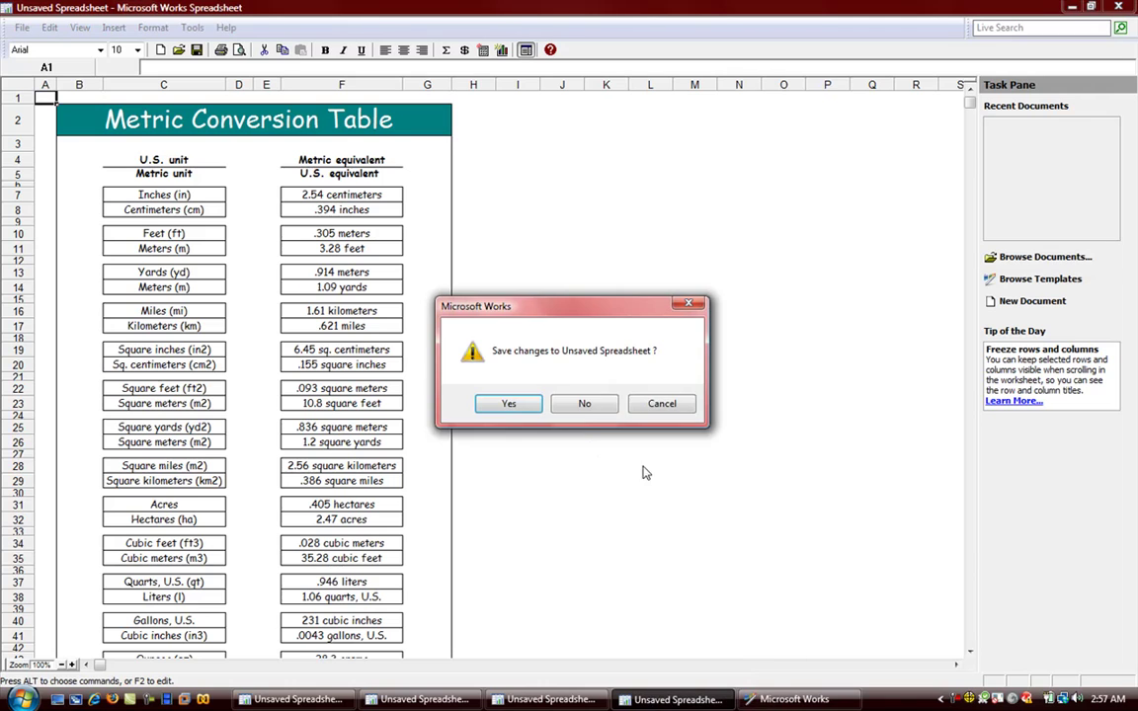
click(585, 407)
Close the Emergency Contacts and weekly schedule sheets without saving.
click(523, 699)
right_click(524, 699)
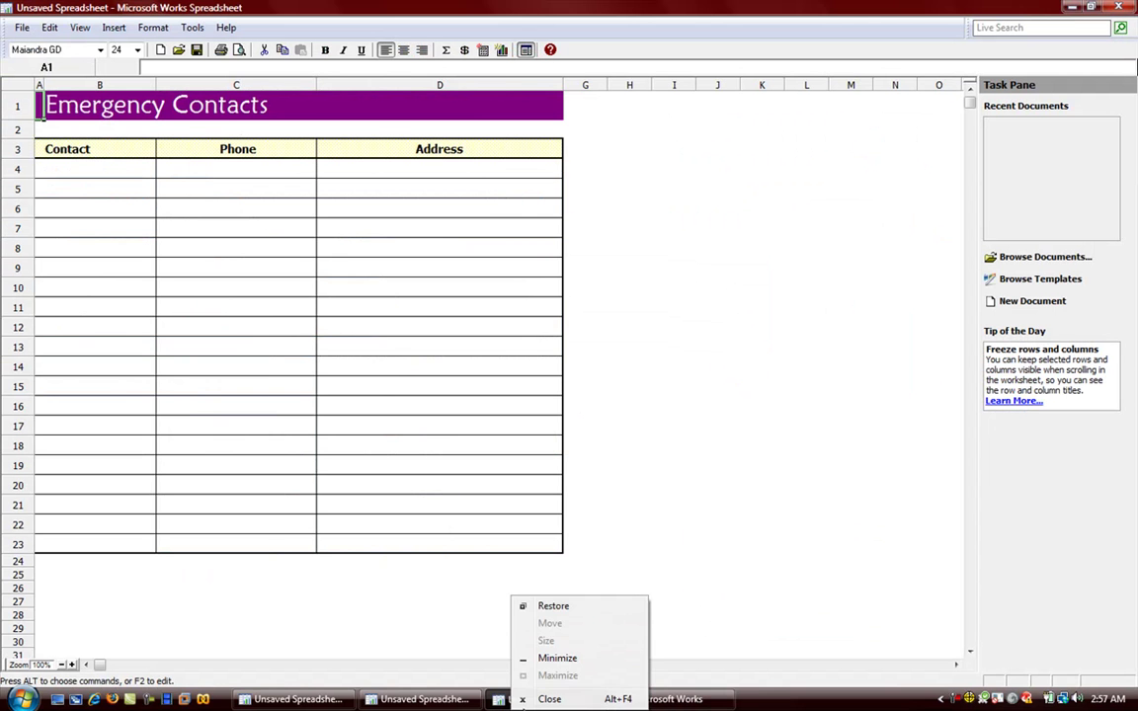
click(533, 699)
click(579, 405)
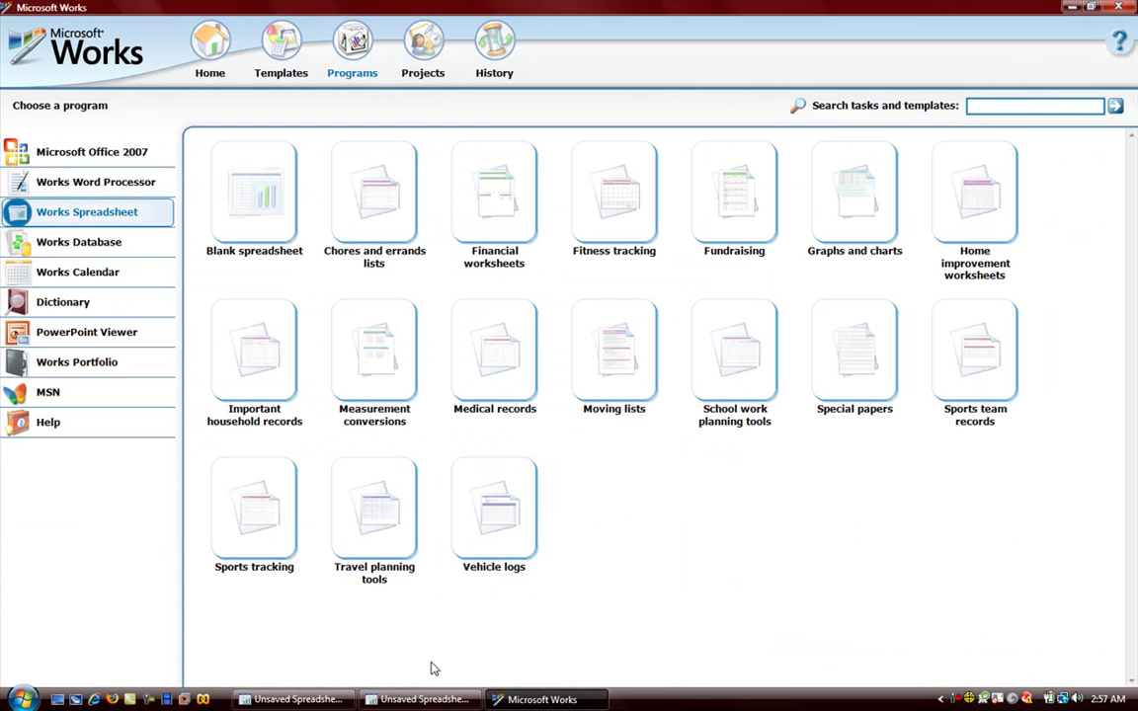
click(425, 700)
right_click(425, 699)
click(441, 702)
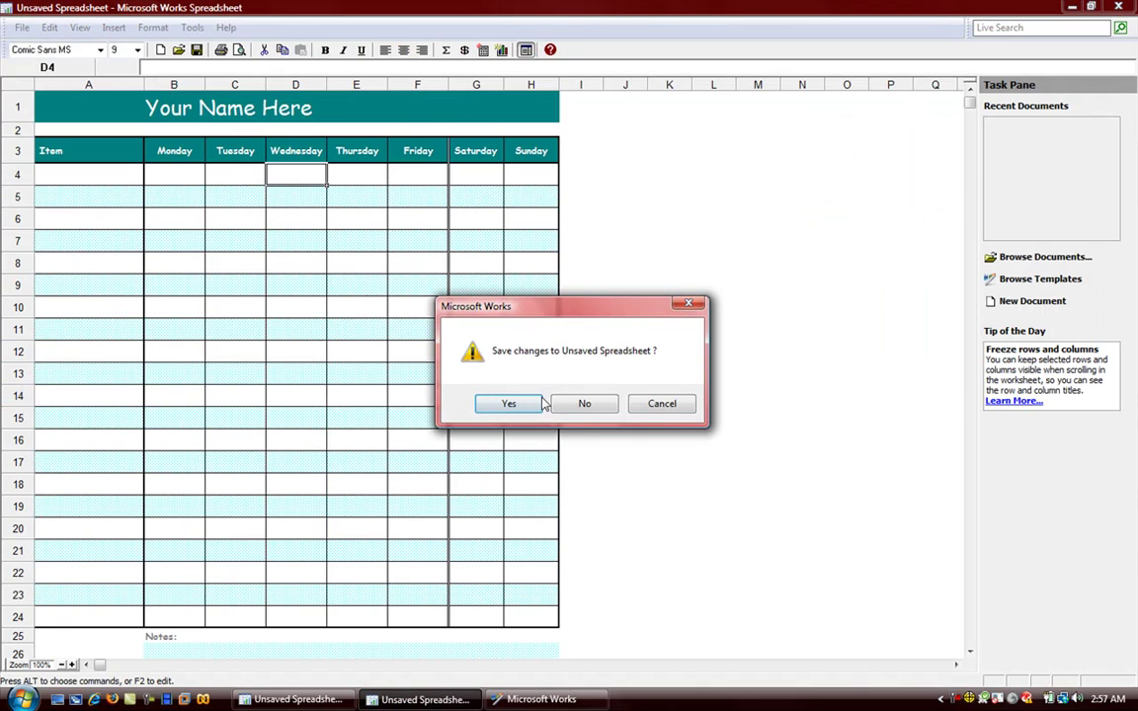
click(579, 403)
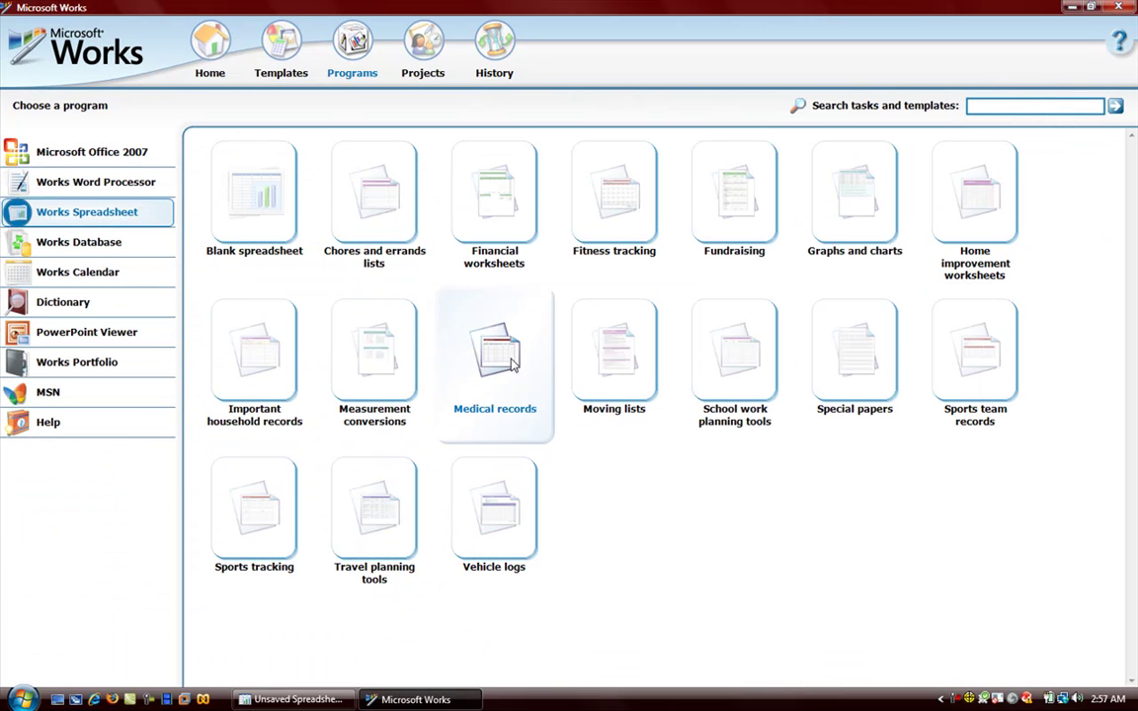
Open a new spreadsheet from the College cash flow template under Financial worksheets.
click(497, 211)
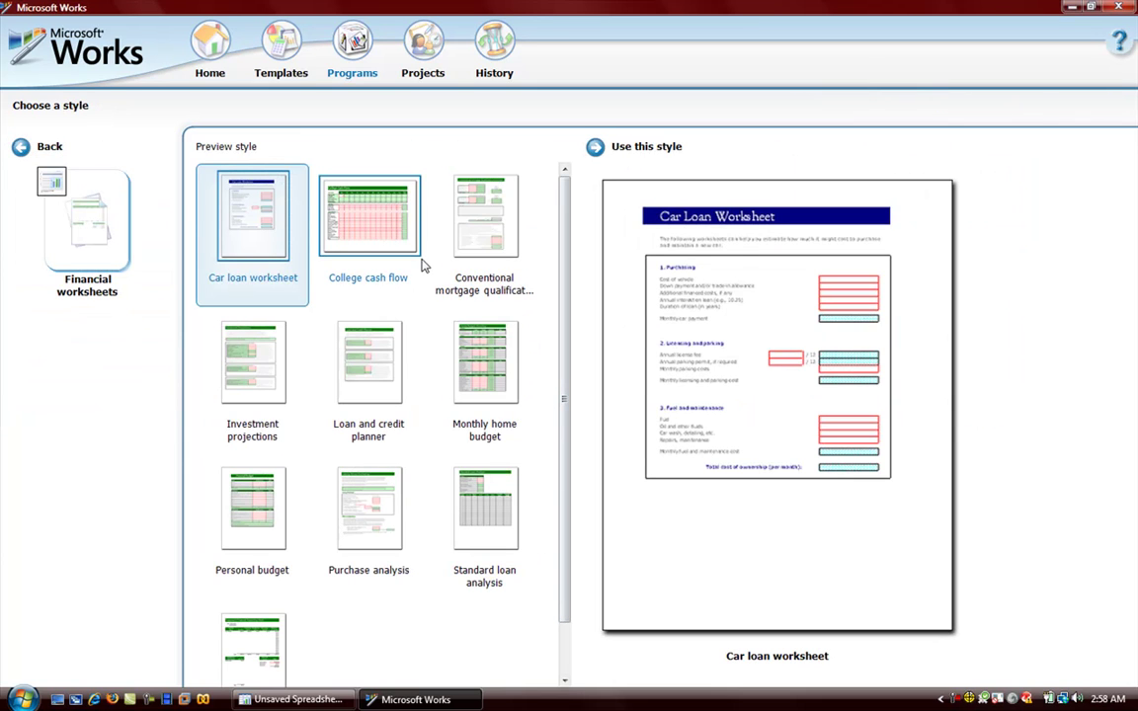
click(386, 266)
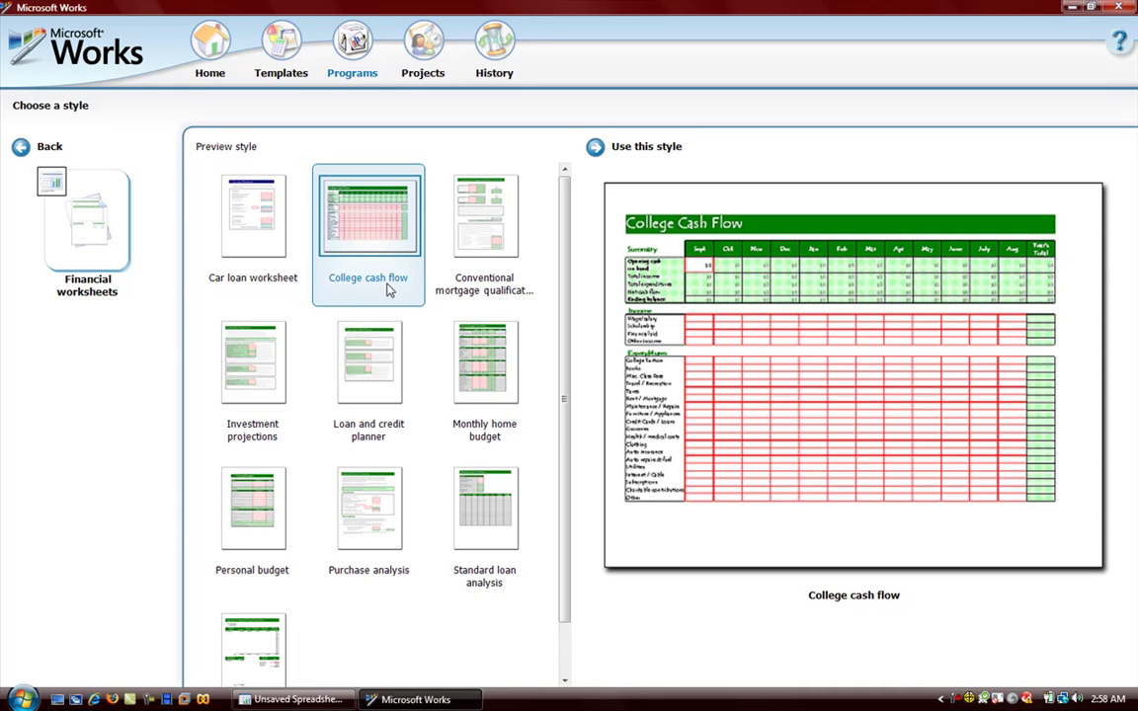
double_click(375, 217)
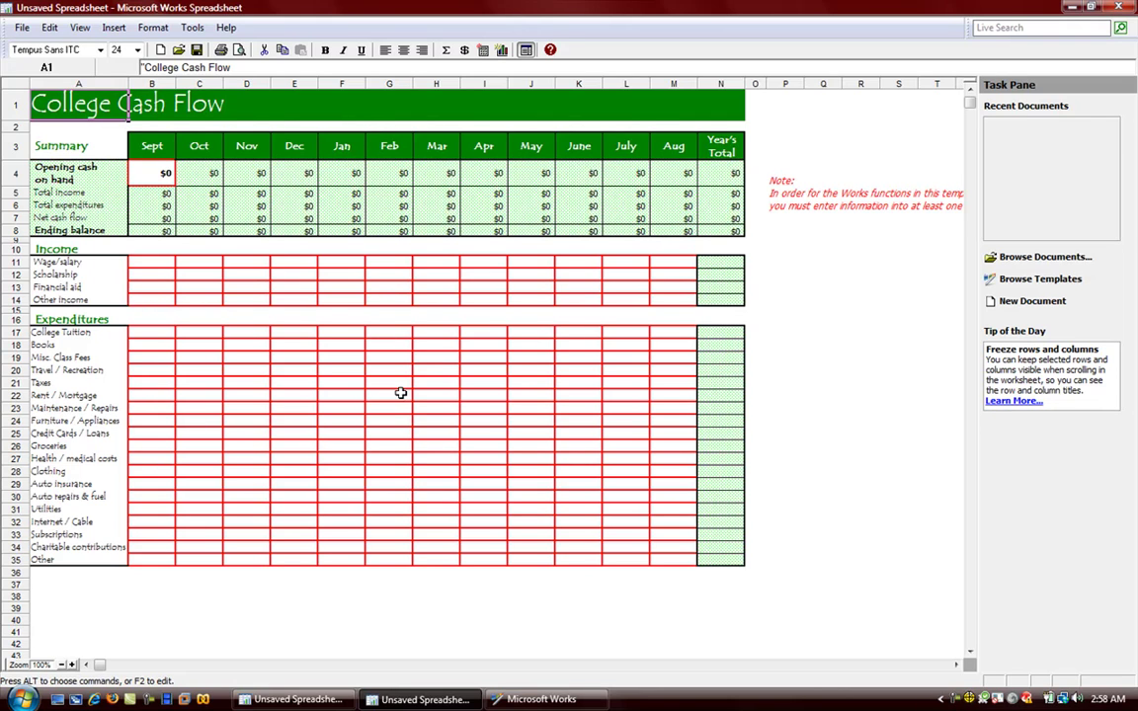
Set the October opening cash to the formula =B8 in the College Cash Flow sheet.
double_click(155, 176)
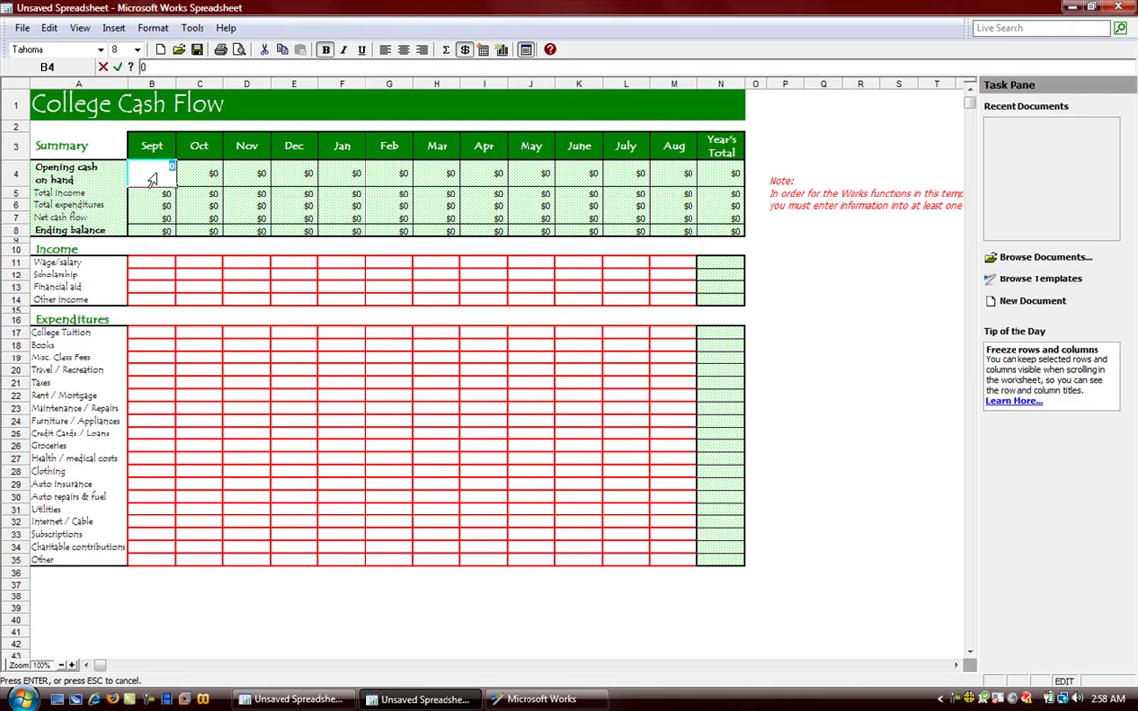
click(208, 172)
text(=B8)
click(208, 205)
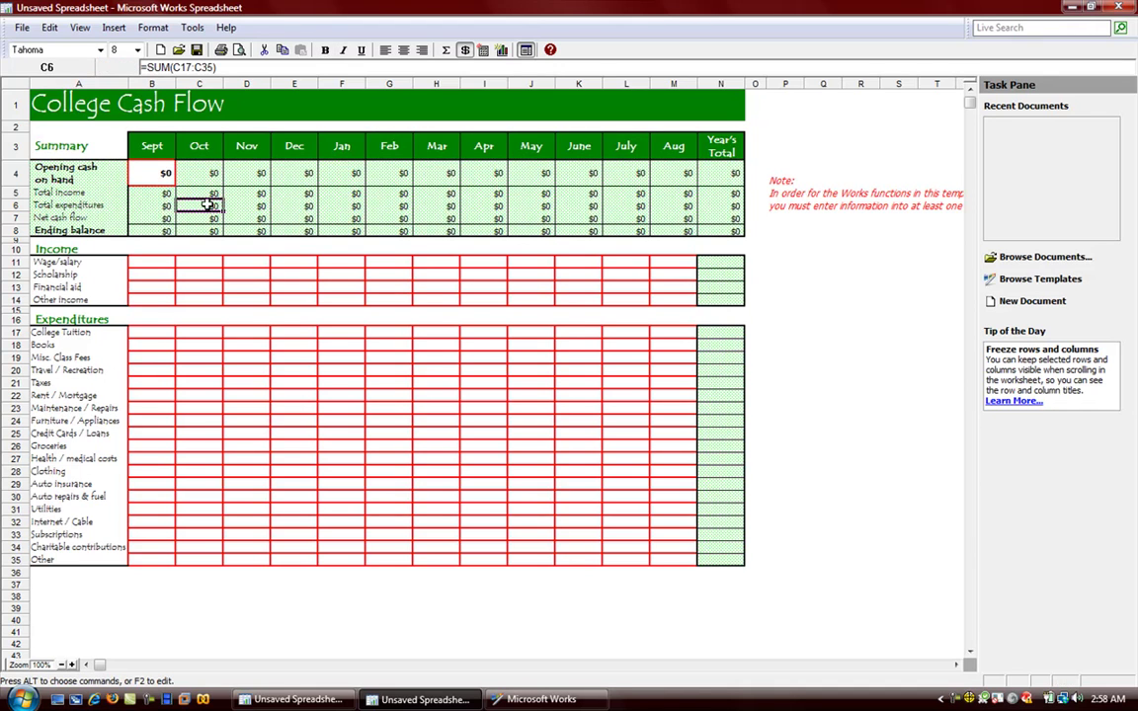
Look over the income, expenditure and label cells, then close the unsaved spreadsheet.
double_click(154, 262)
double_click(164, 287)
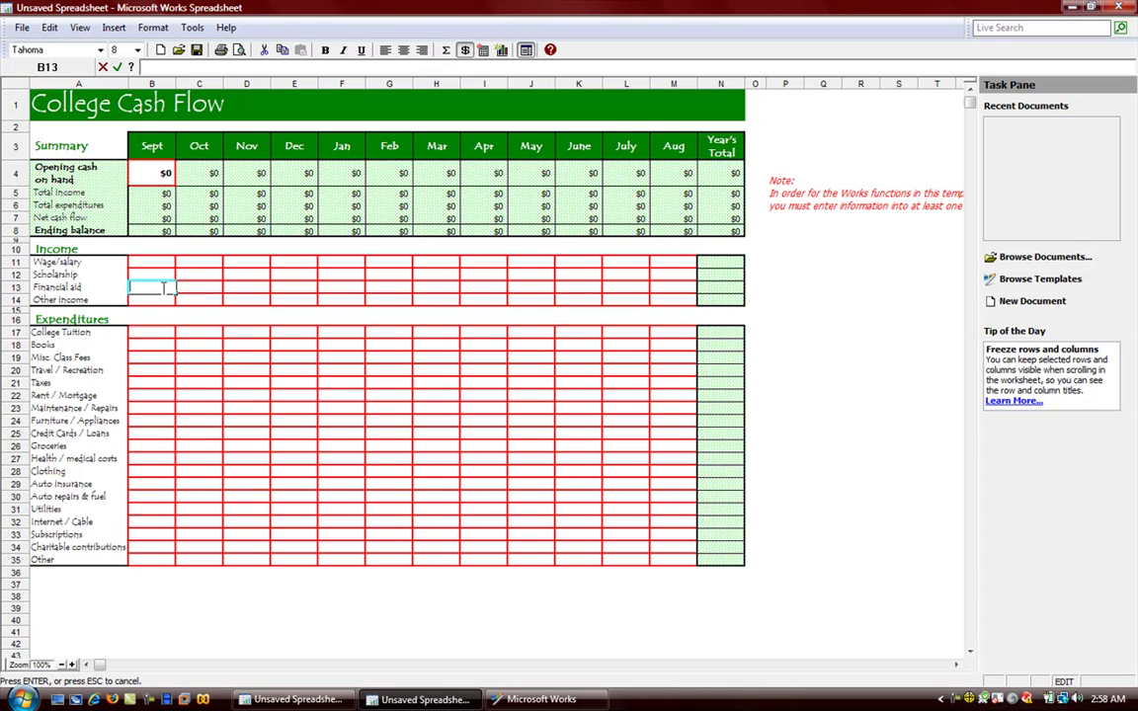
click(204, 275)
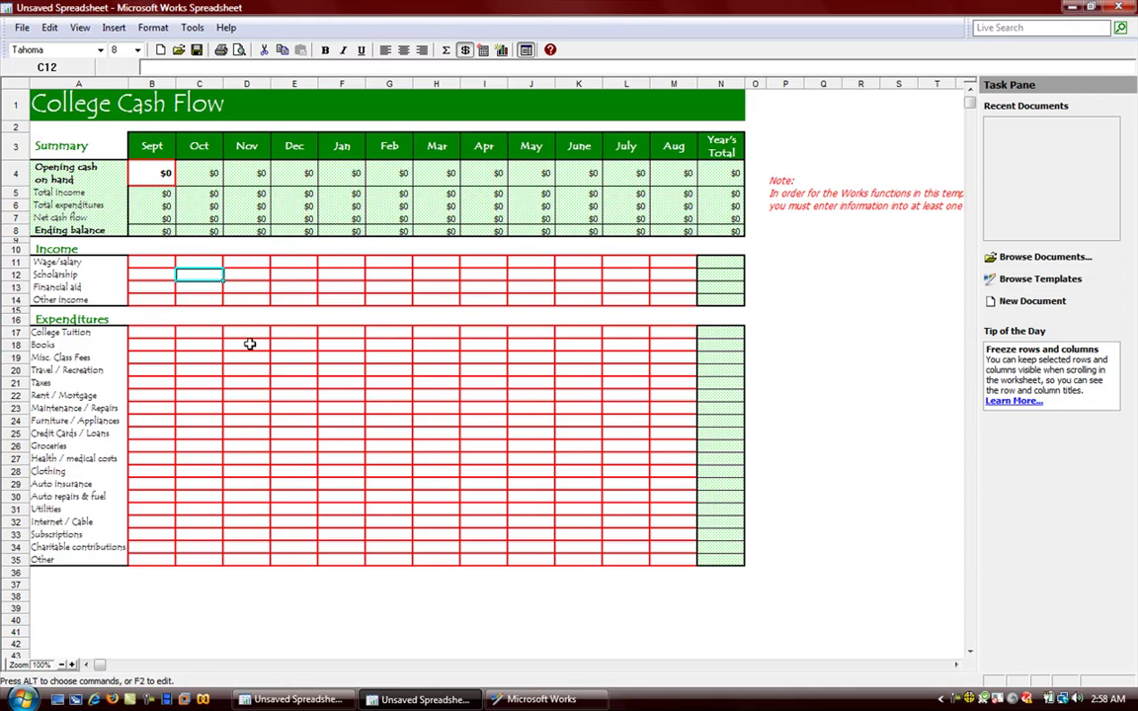
click(391, 358)
click(437, 486)
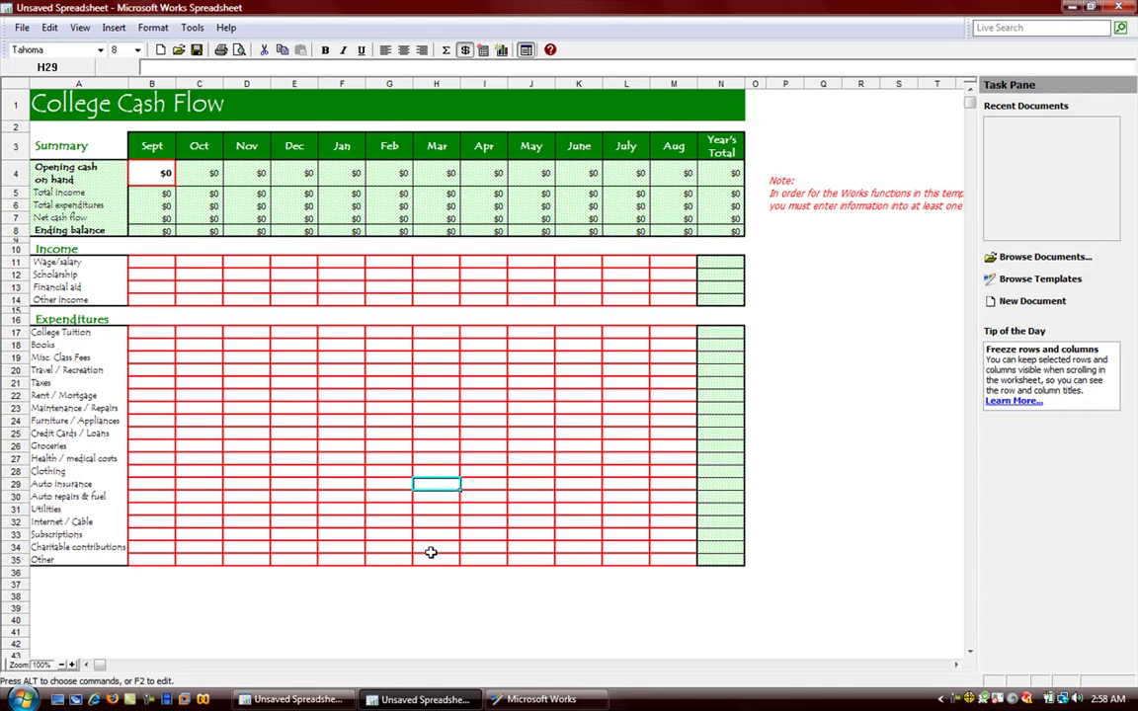
click(85, 334)
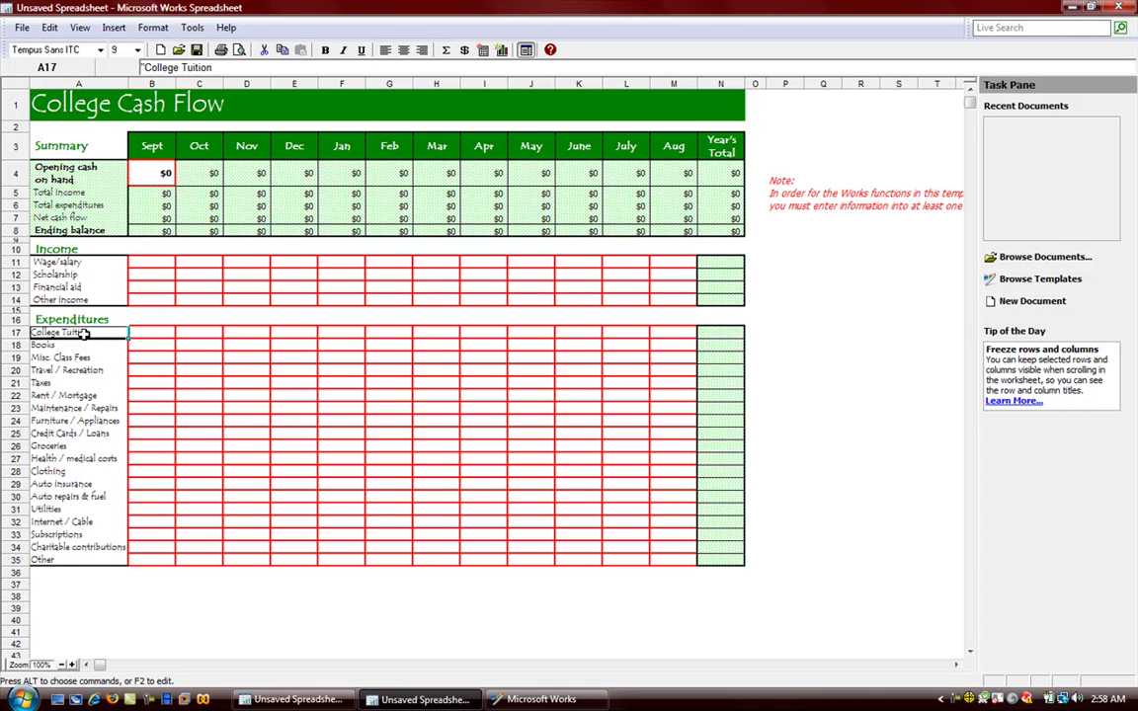
click(86, 345)
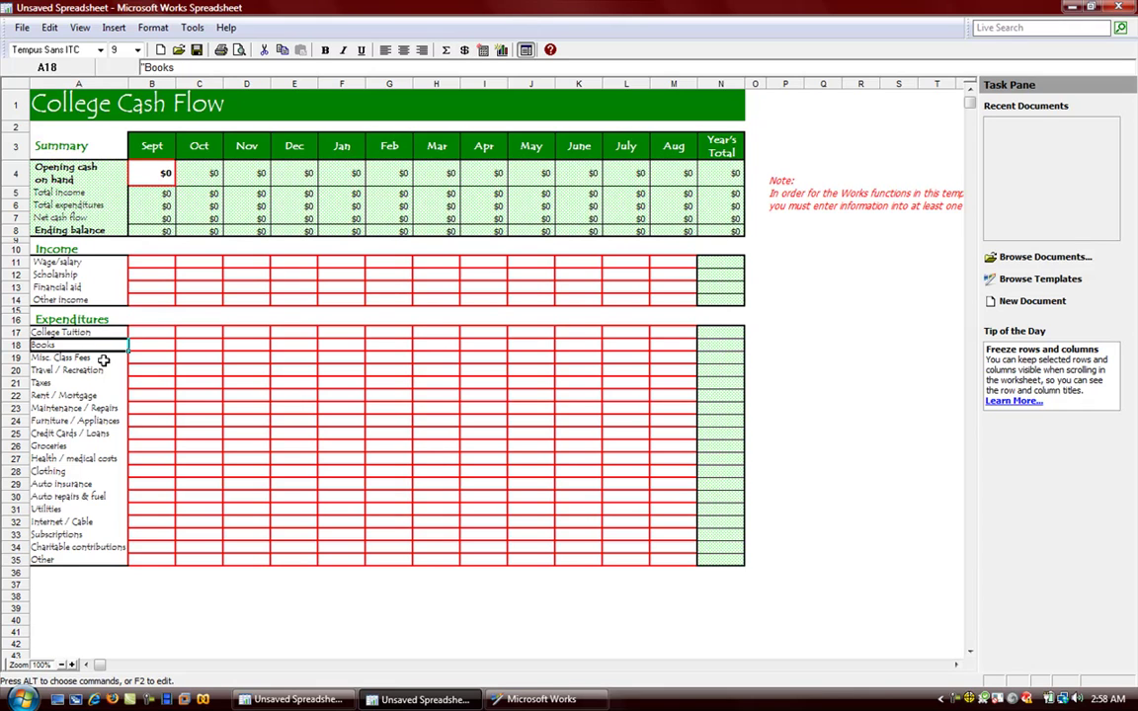
click(102, 360)
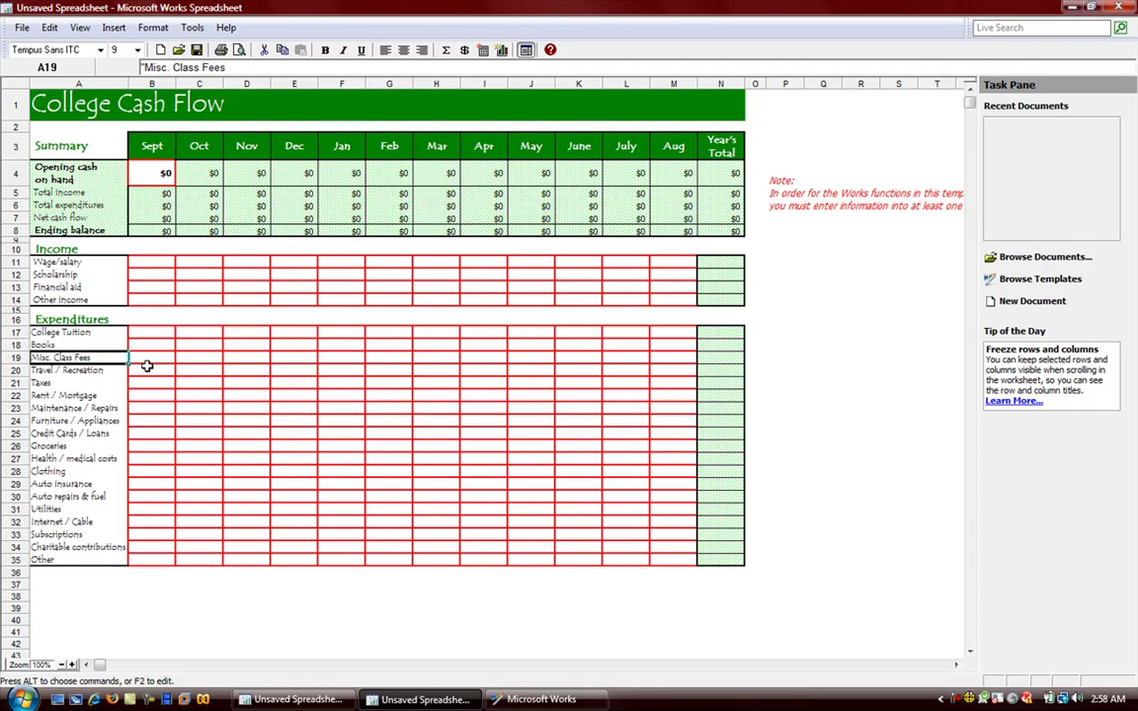
click(1118, 7)
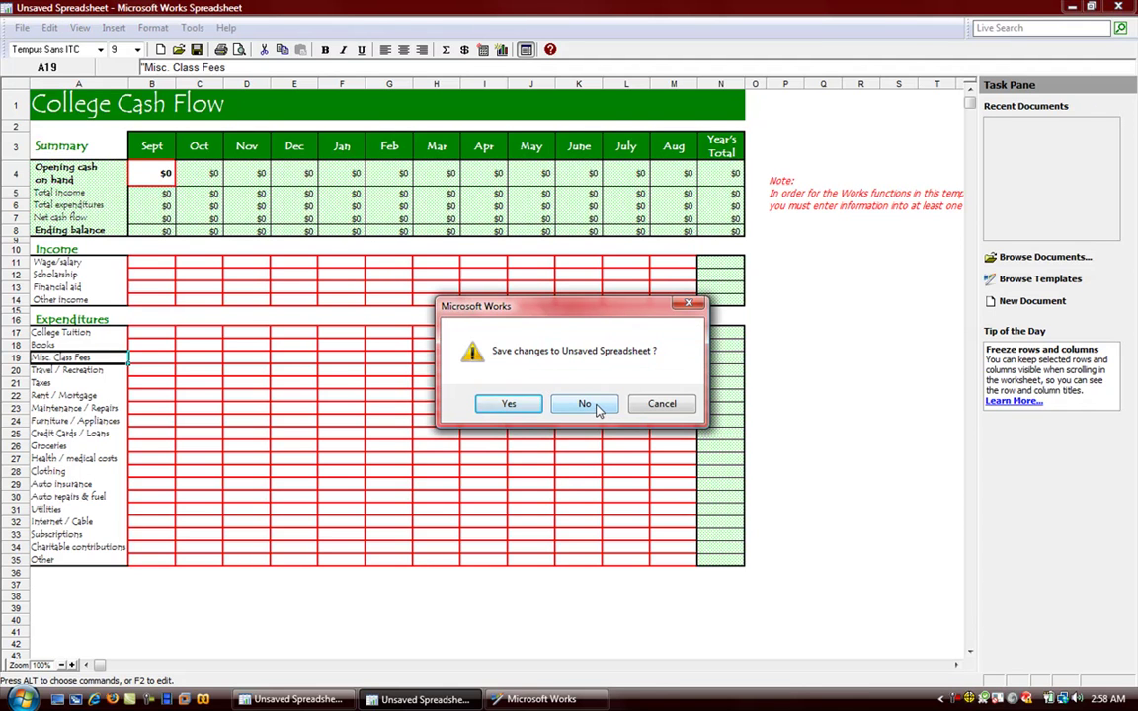
Discard the spreadsheet's changes and start Works Calendar from the Programs list.
click(585, 404)
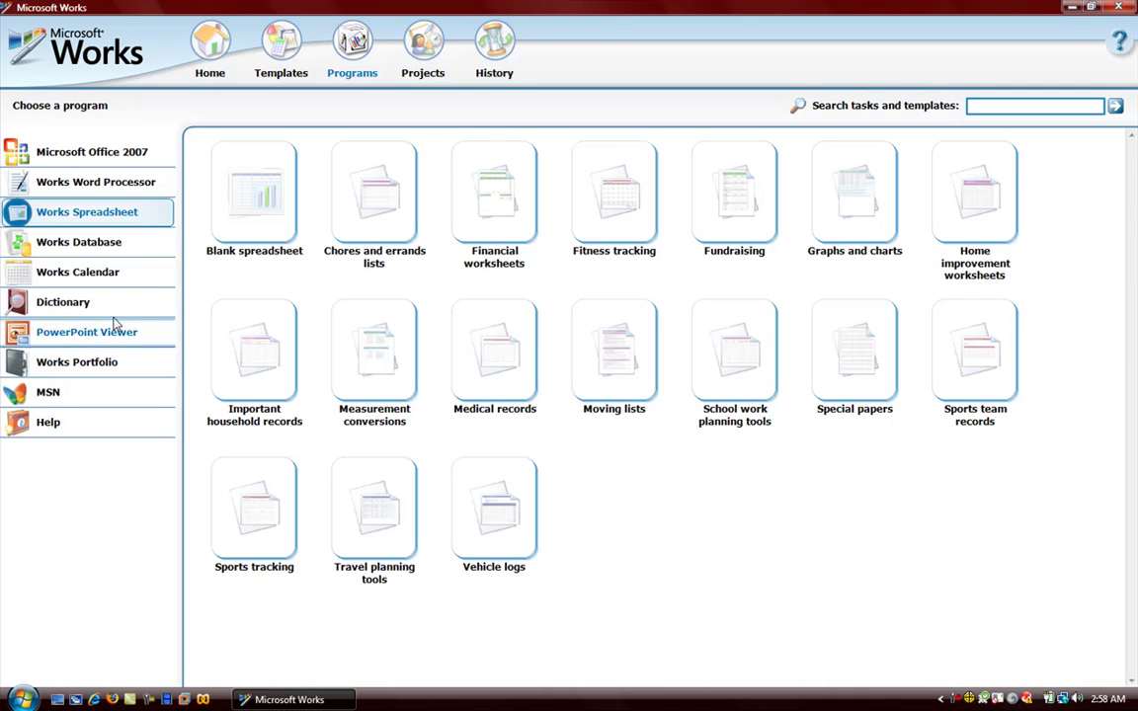
click(56, 276)
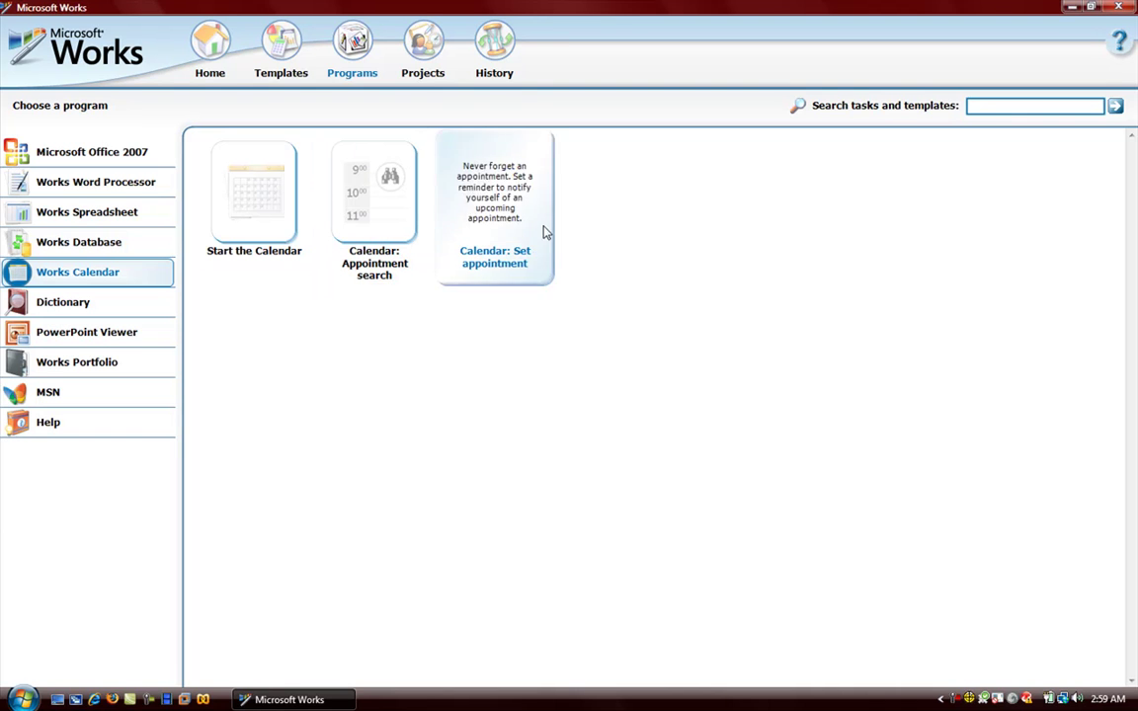
click(238, 204)
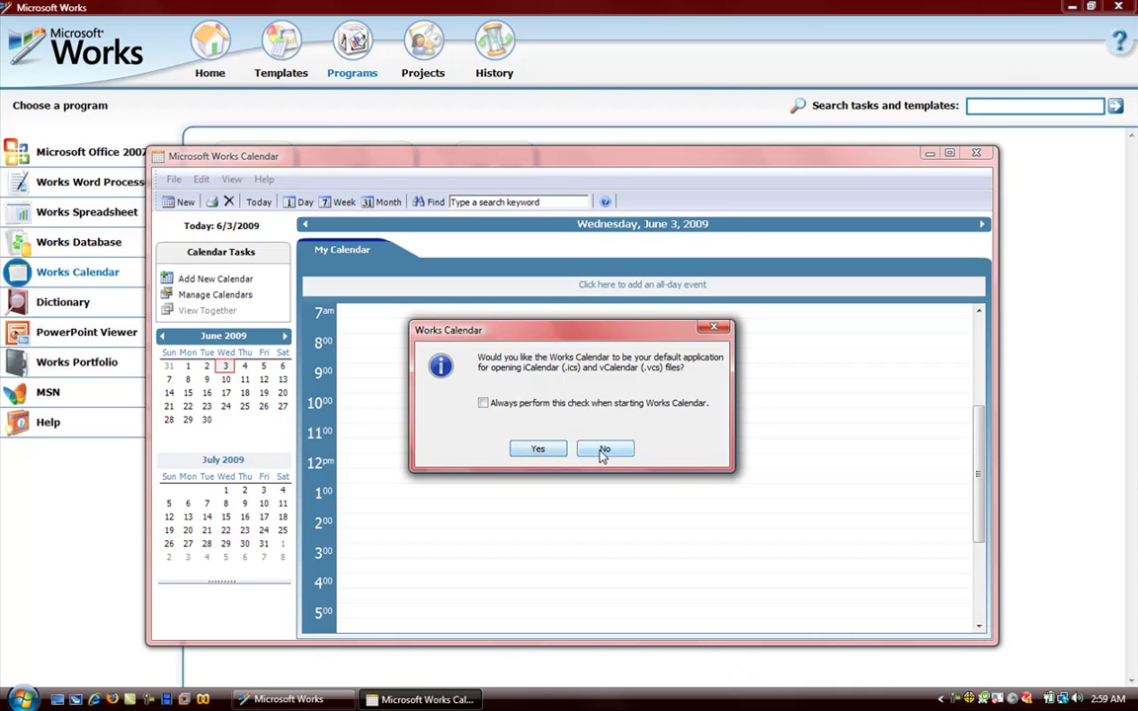
Decline the default-calendar prompt, maximize the window, and show Month view on June 3, 2009.
click(603, 451)
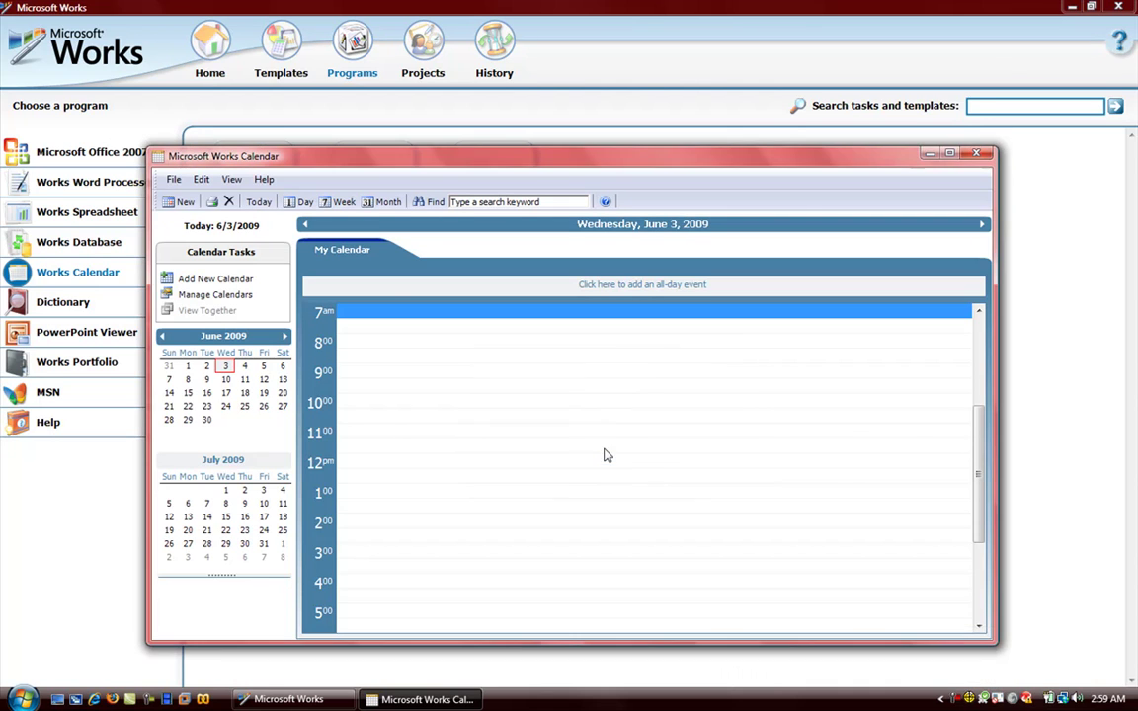
click(949, 155)
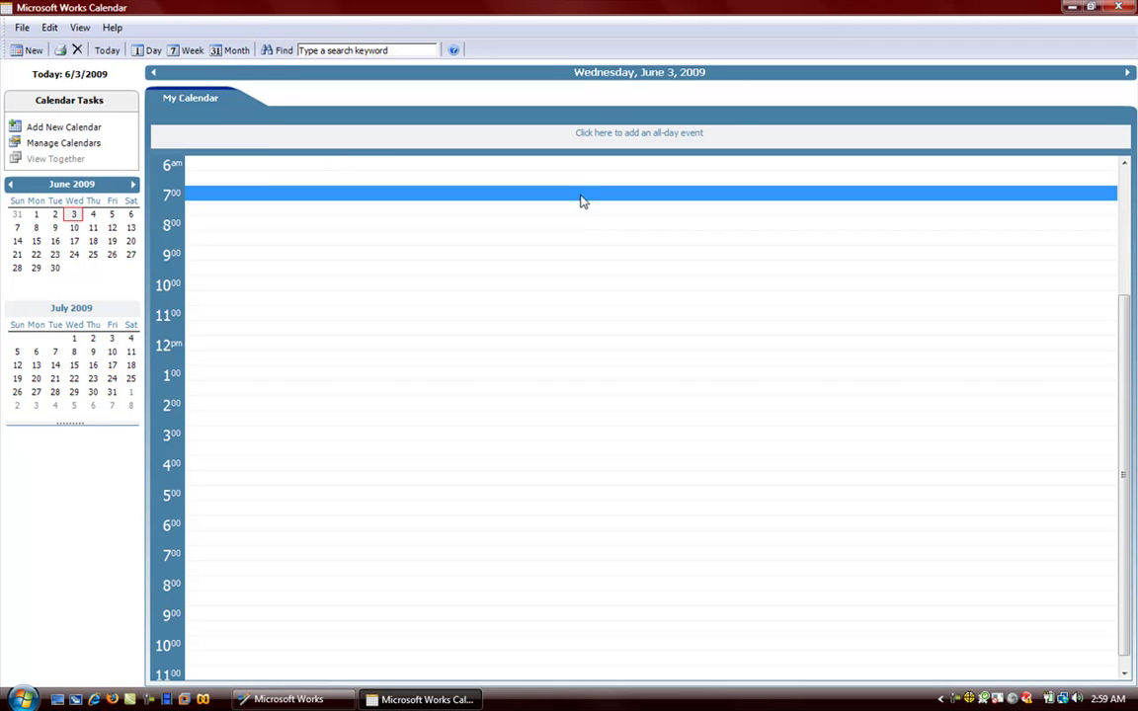
click(174, 55)
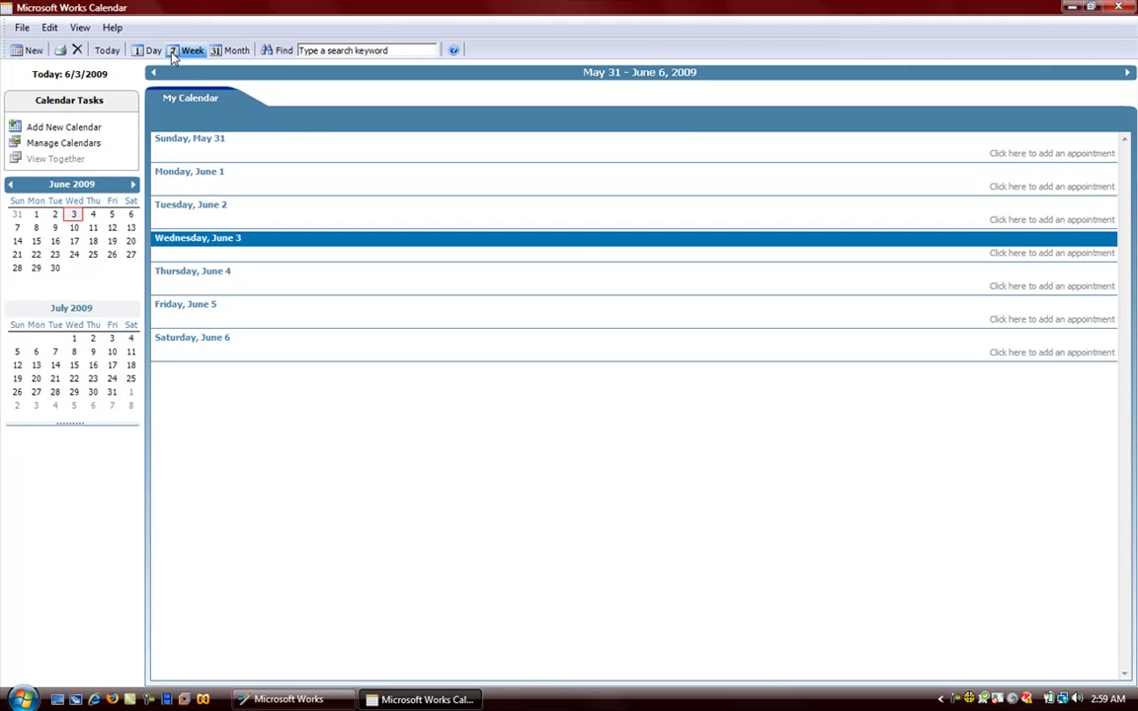
click(230, 50)
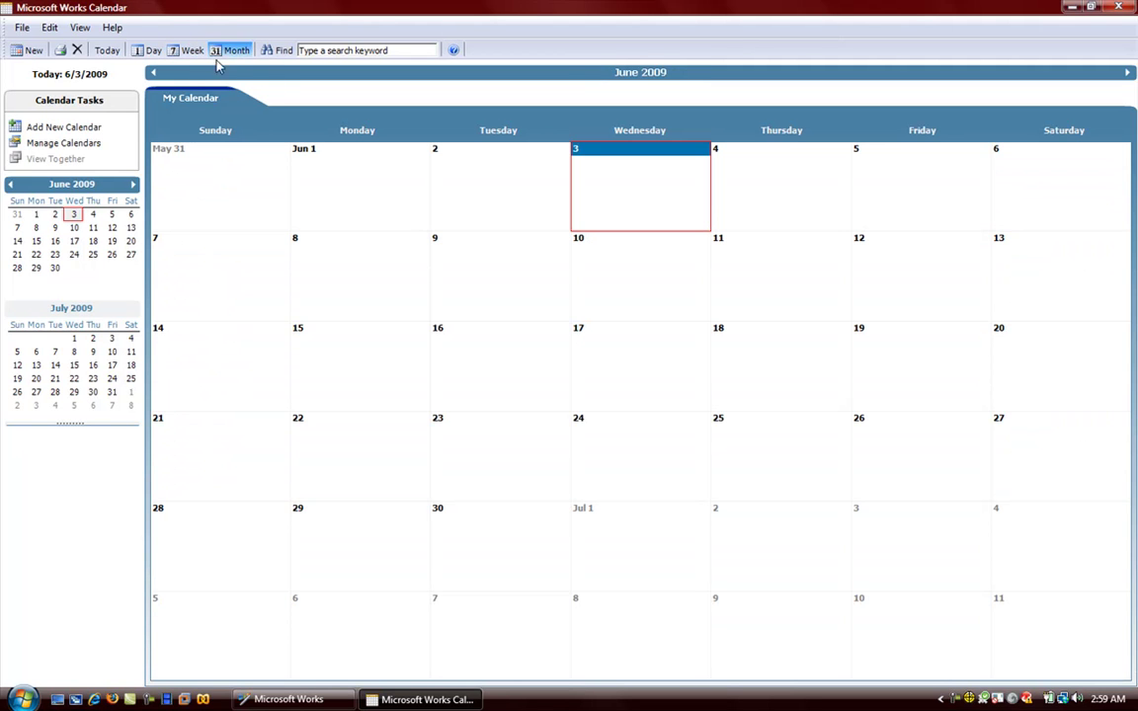
click(607, 306)
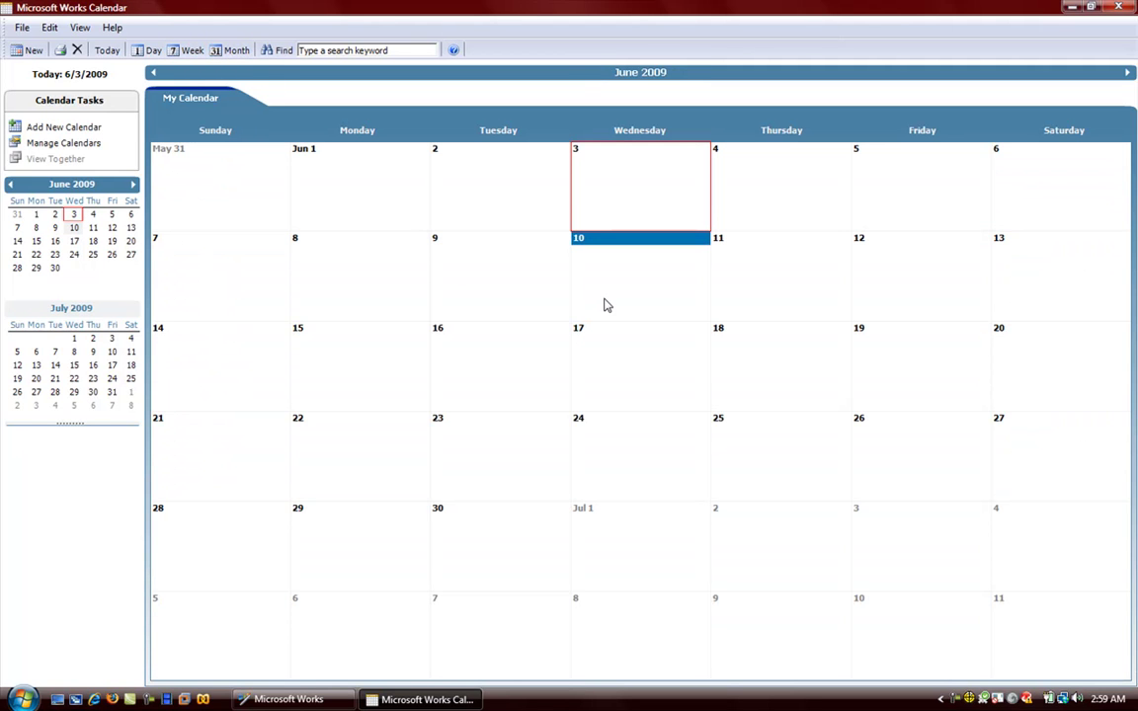
click(790, 284)
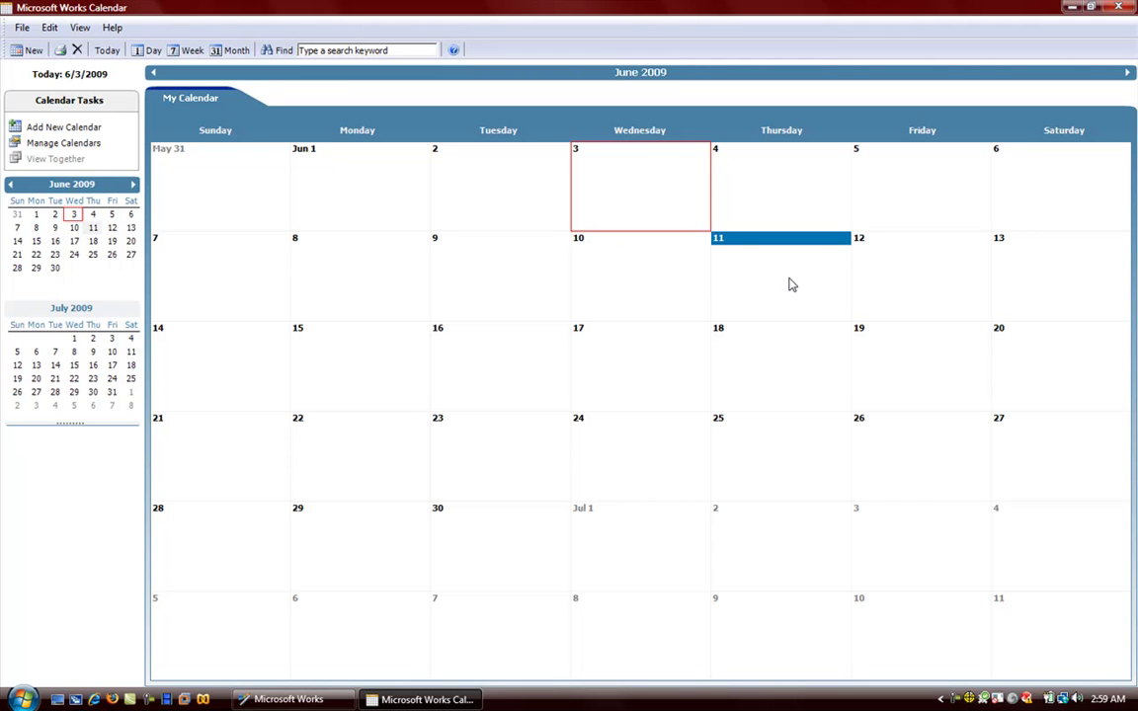
click(648, 186)
Create a June 3 appointment titled 'Make New Video' with location Home.
double_click(622, 176)
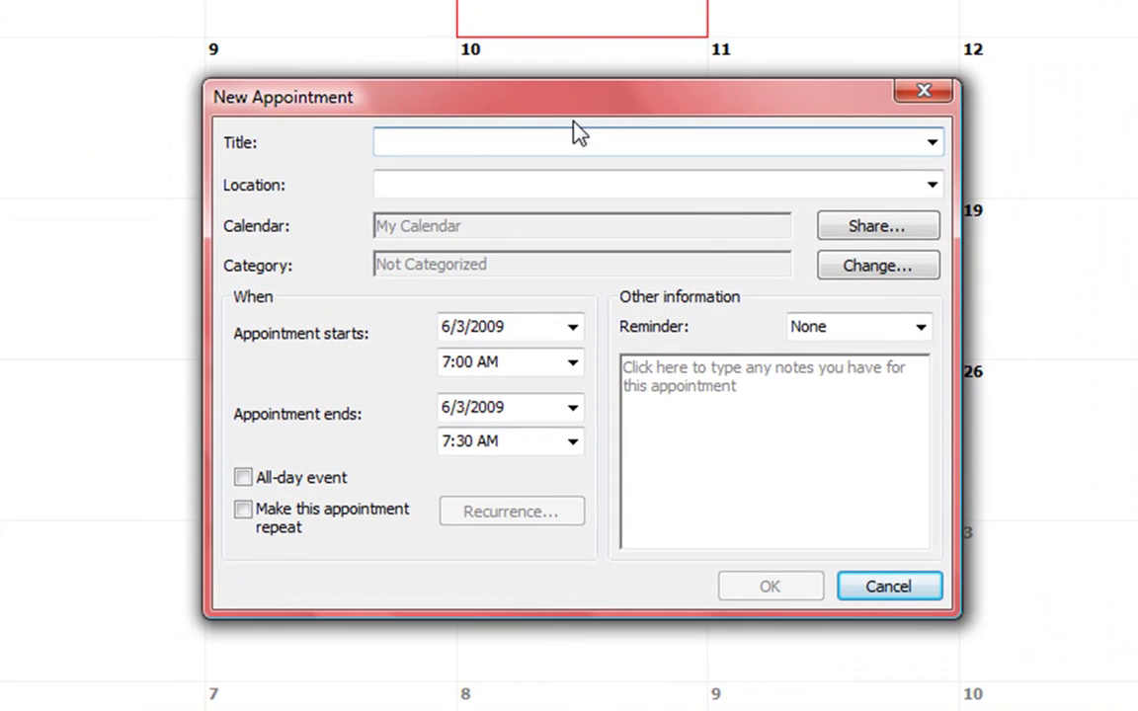
drag(577, 106, 294, 0)
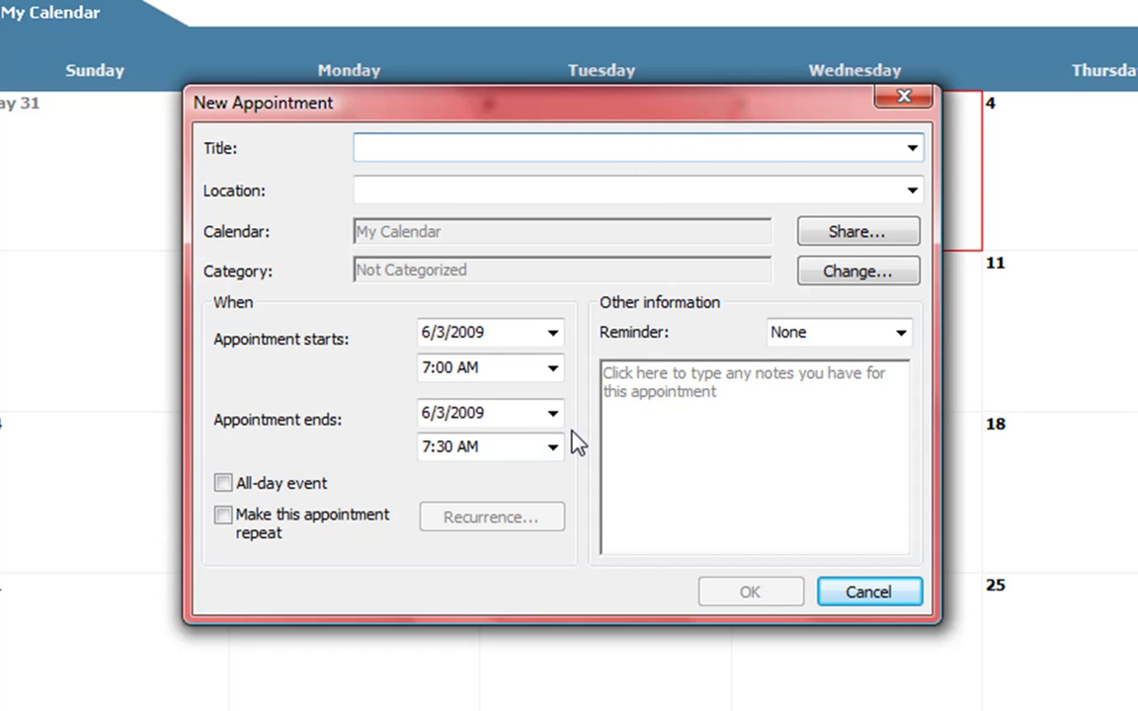
text(ake )
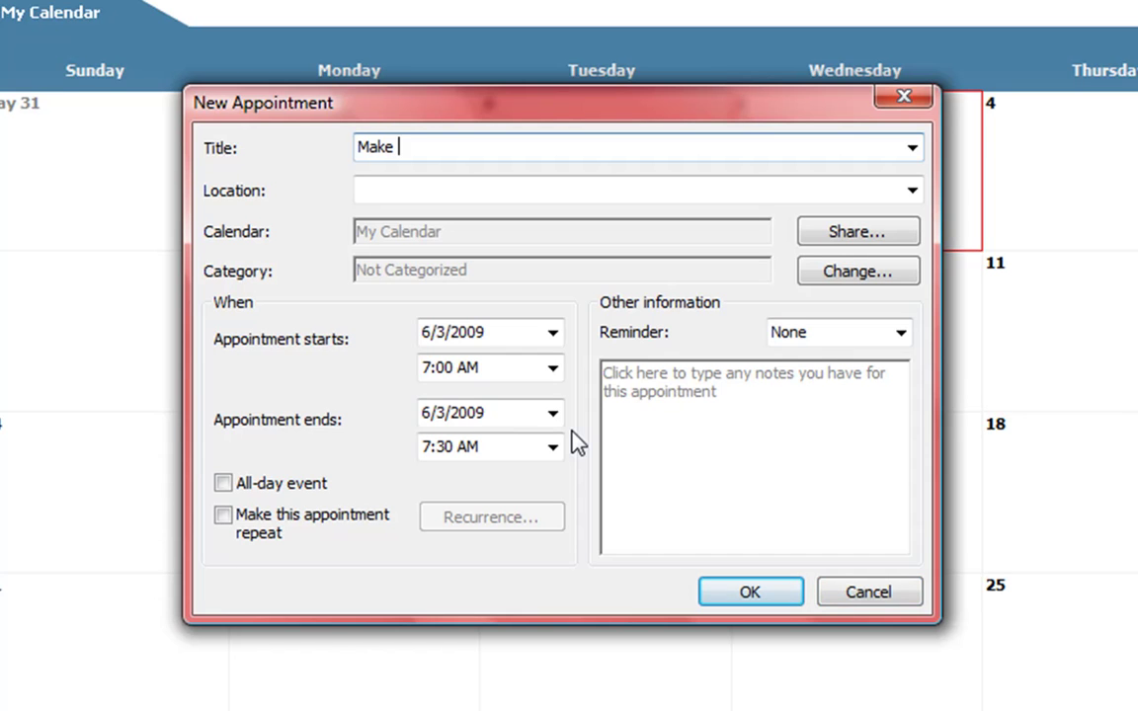
text(New Video)
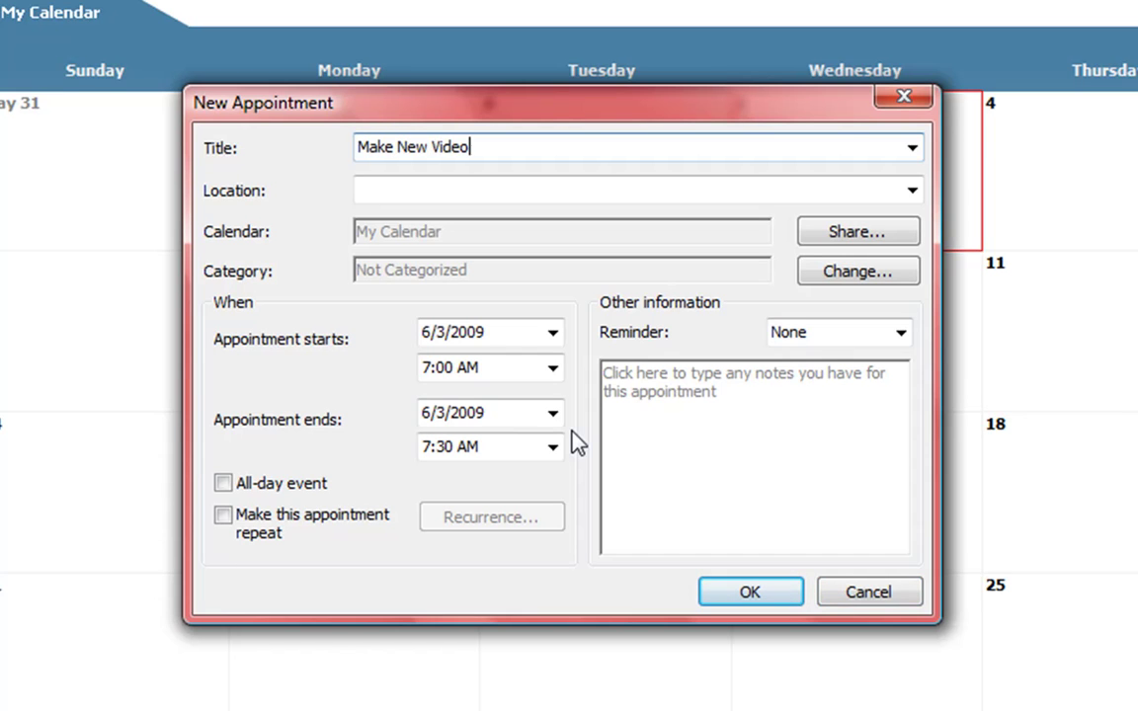
click(415, 191)
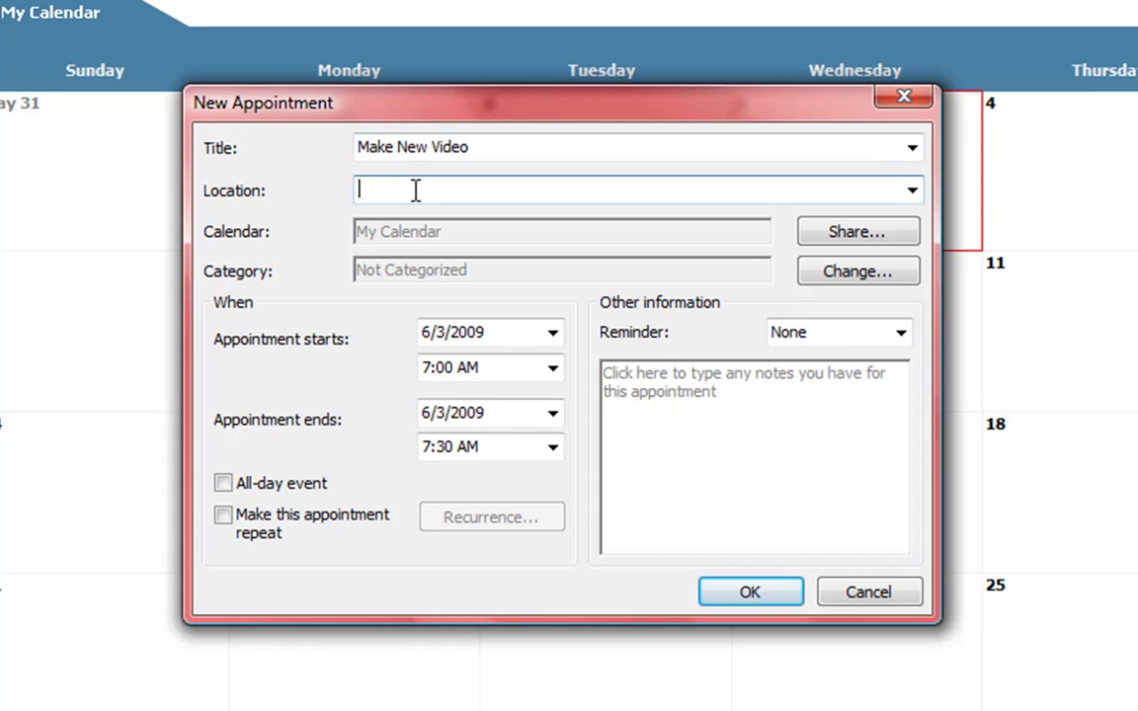
text(Home)
Add the note 'Make new video for chapter 2 in SP 4.' and save the appointment.
click(602, 366)
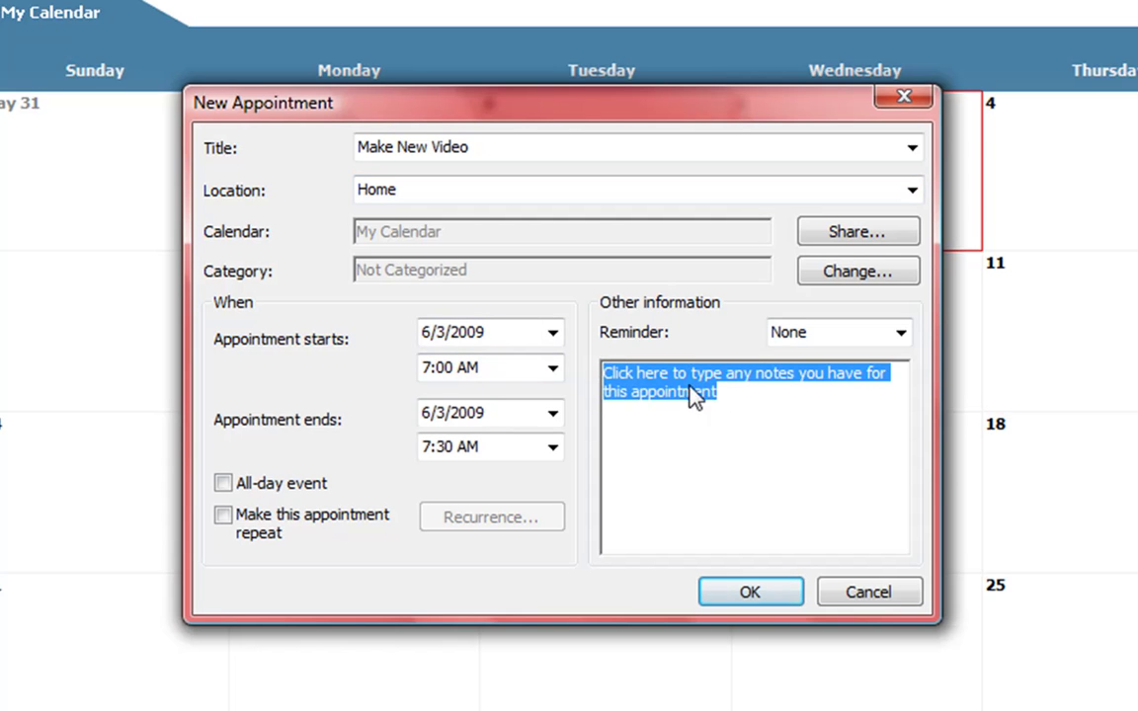
key(BackSpace)
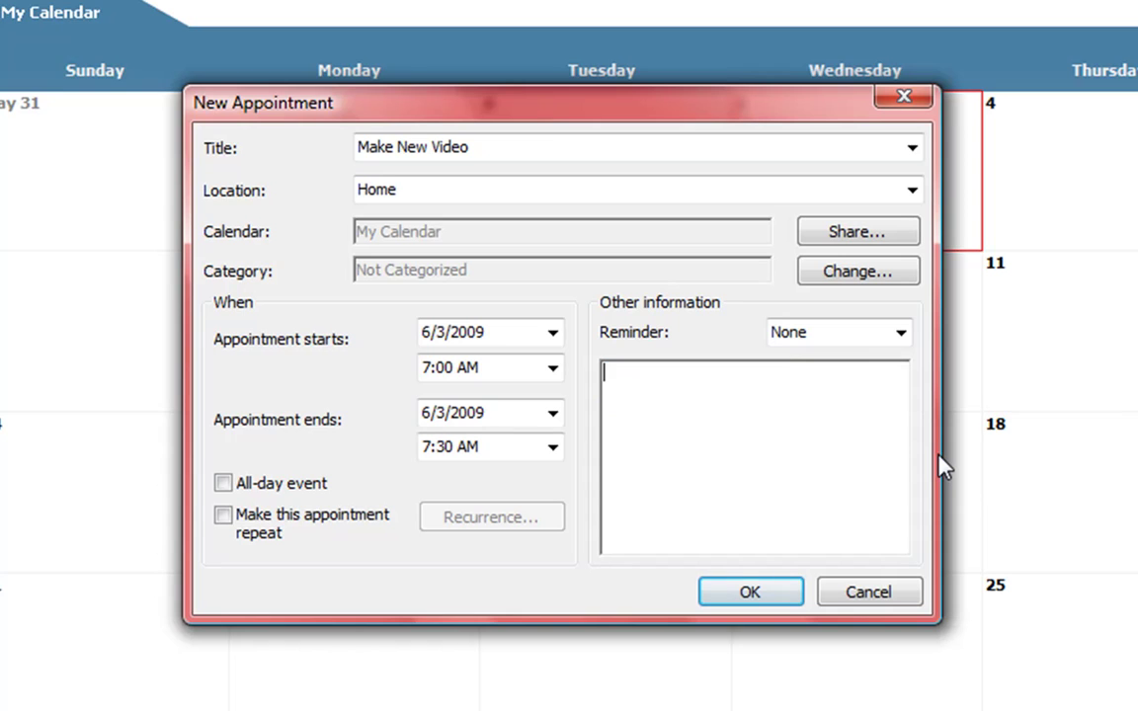
text(Make new video)
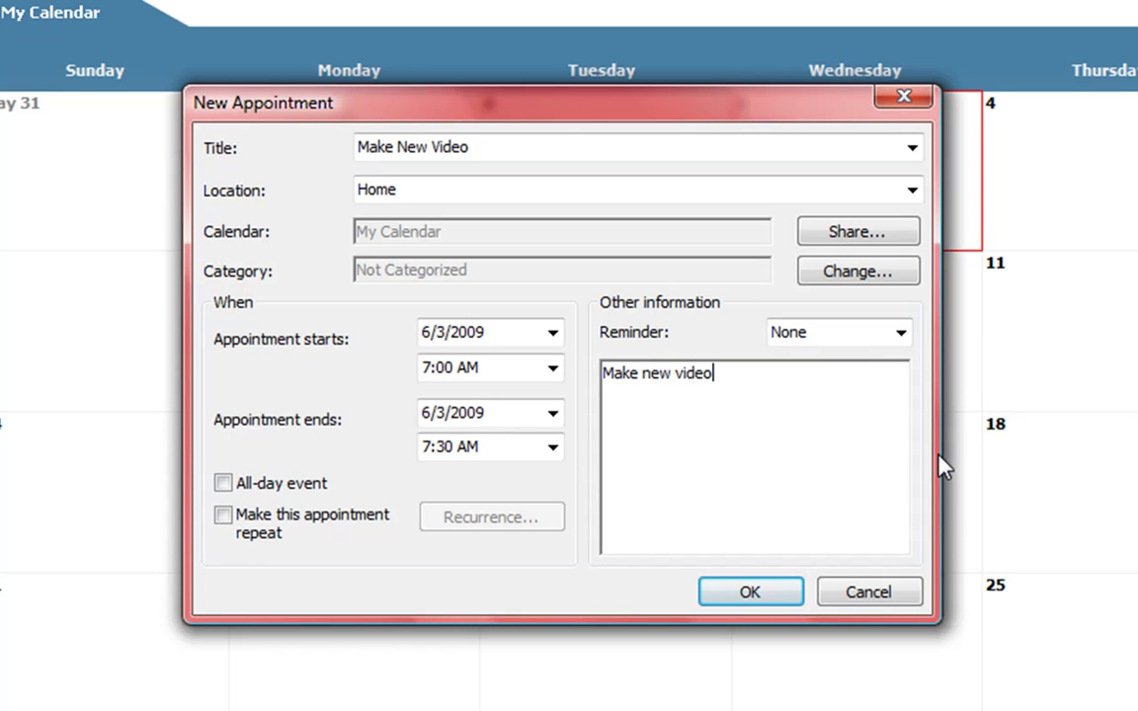
text( for chaper)
key(BackSpace)
key(BackSpace)
key(BackSpace)
text(pter )
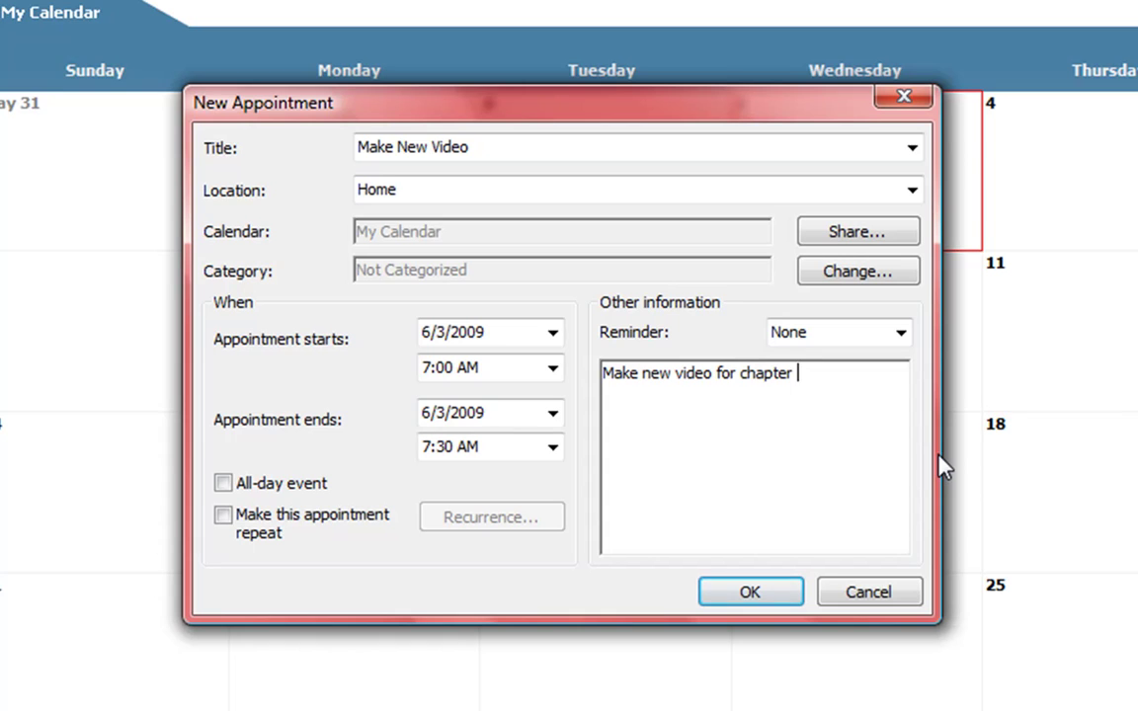
text(2 in SP 4.)
click(743, 592)
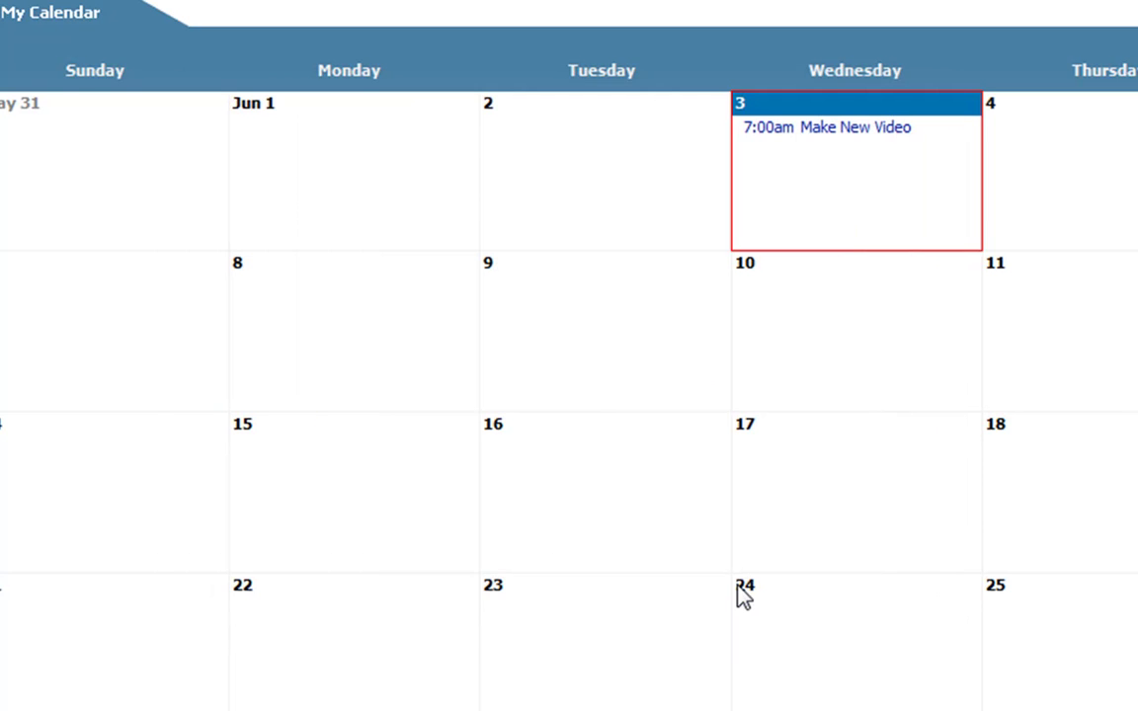
Reopen the appointment to verify its June 3 start date, keeping all details.
double_click(784, 133)
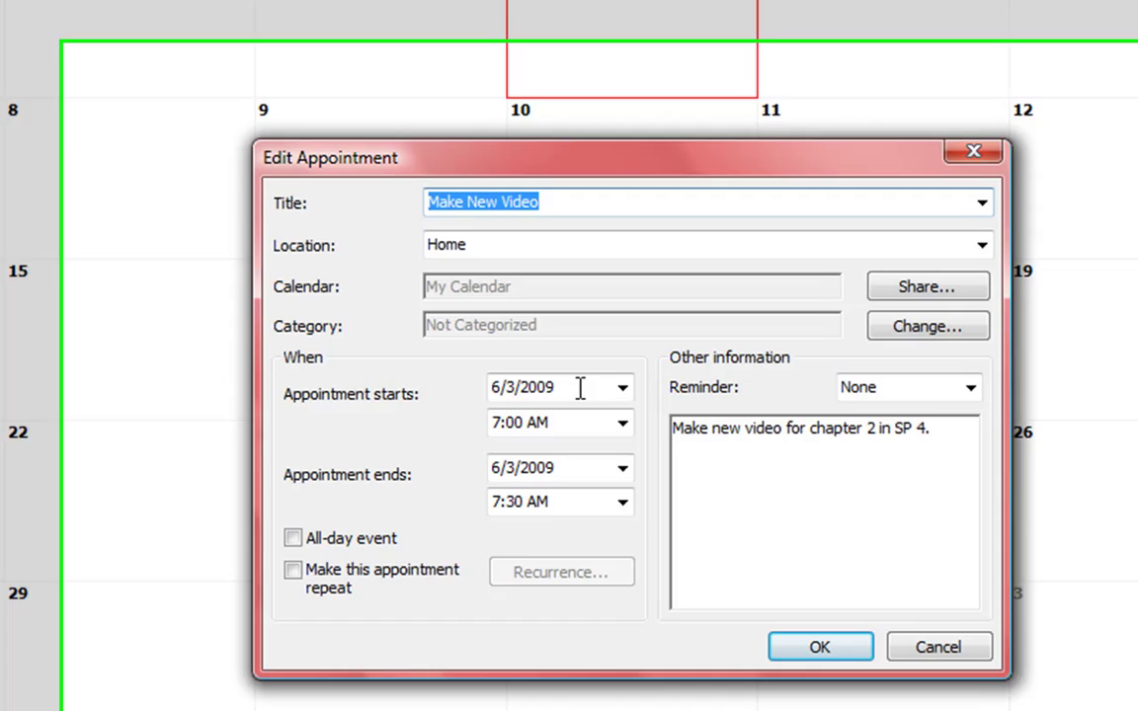
click(840, 540)
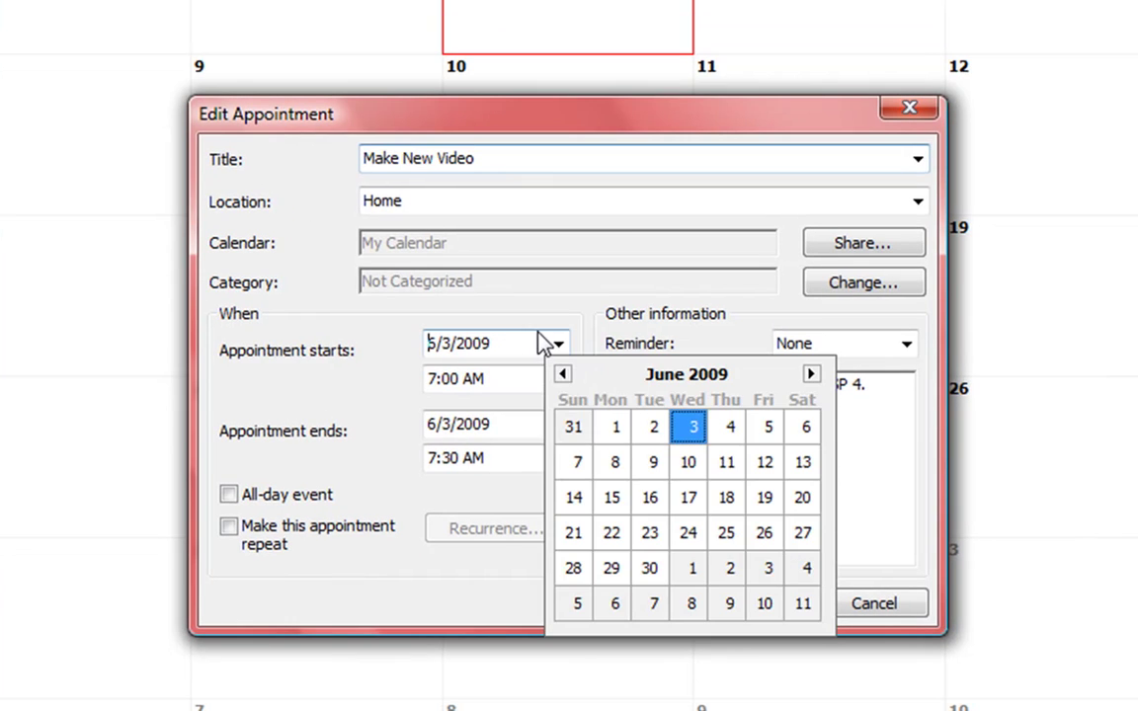
click(401, 444)
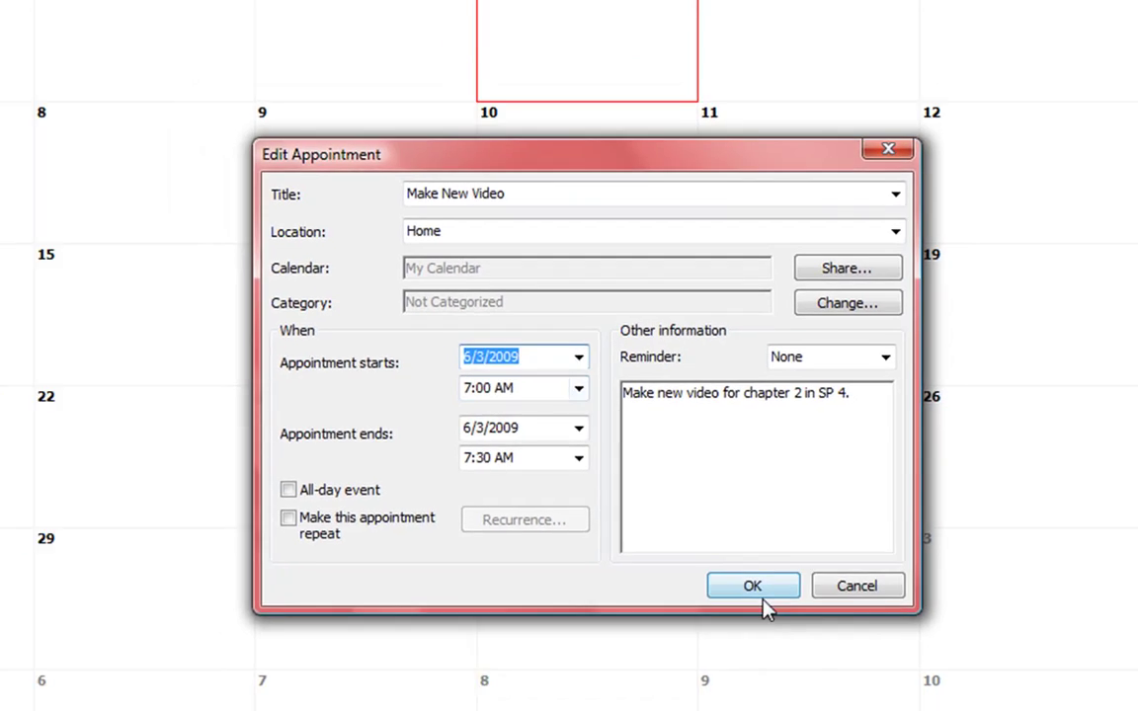
click(785, 603)
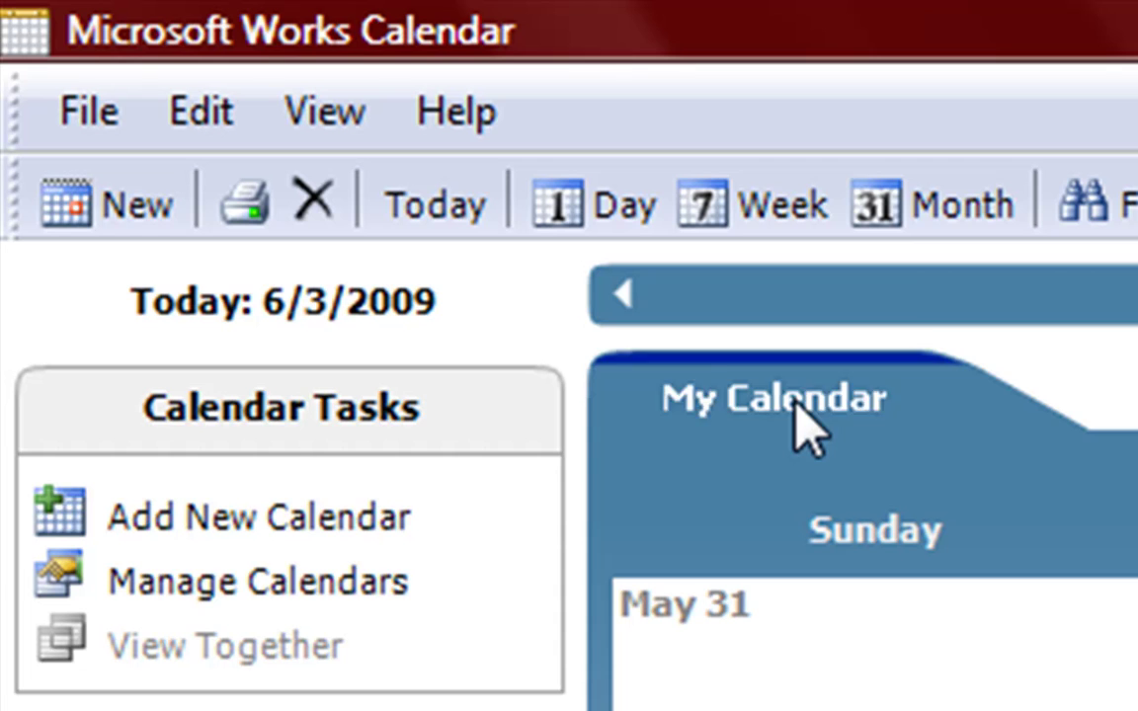
Rename the My Calendar calendar to Home.
double_click(196, 100)
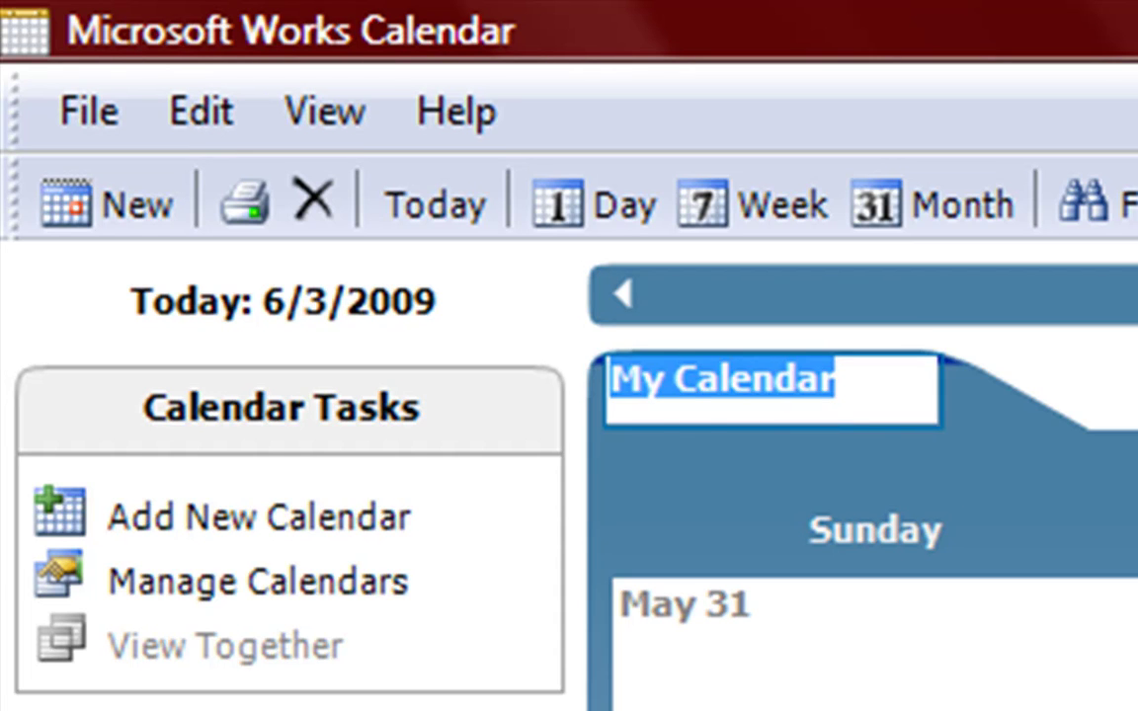
key(Return)
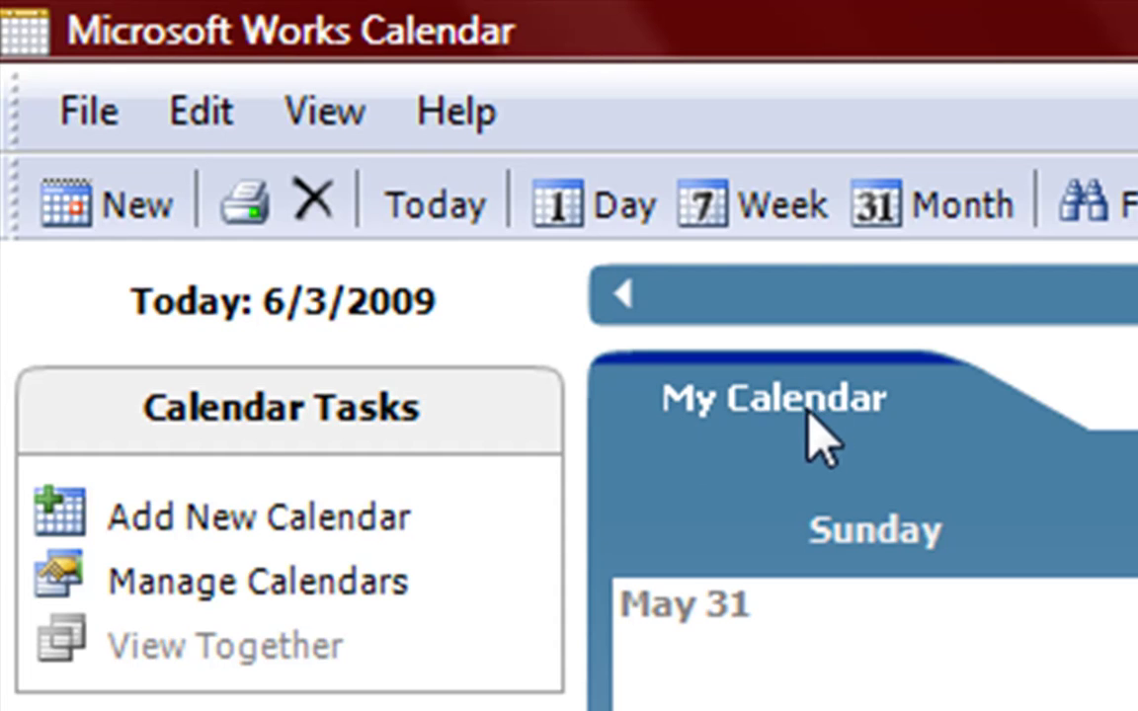
double_click(766, 407)
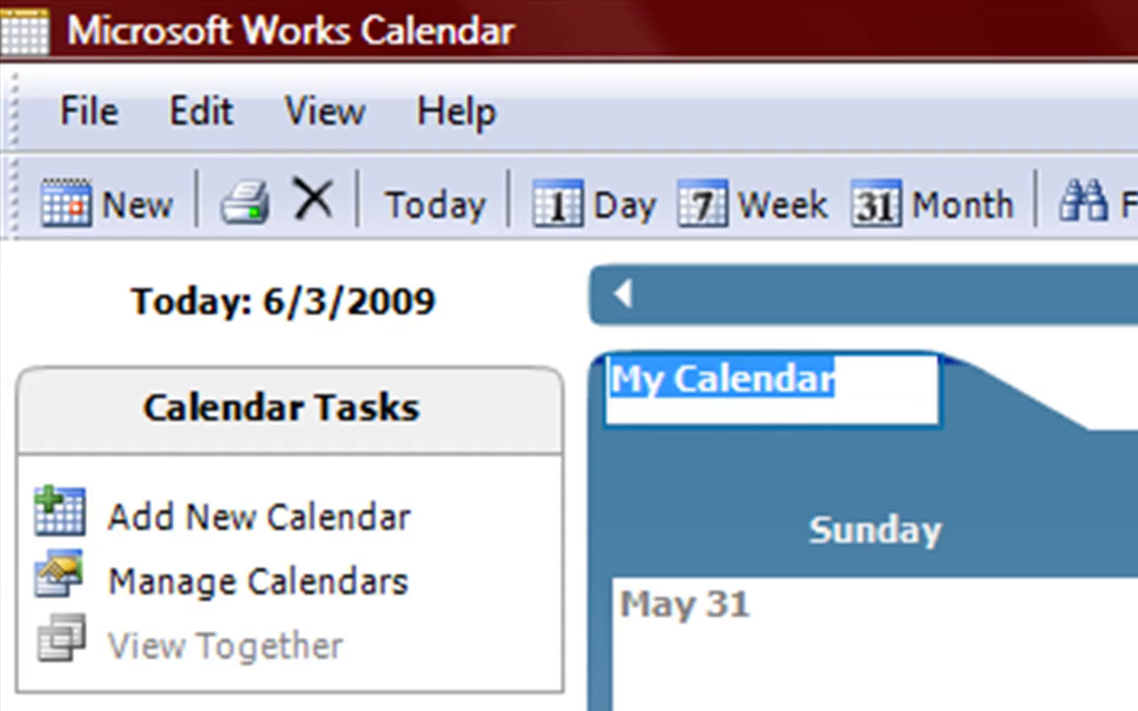
text(Home)
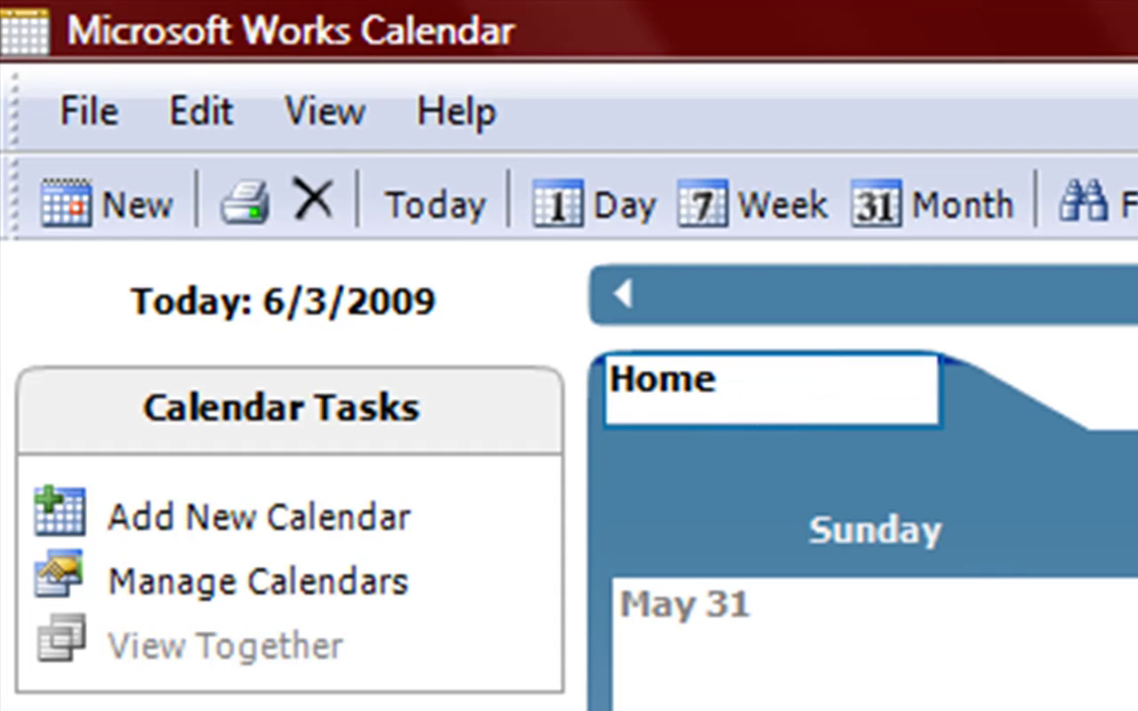
key(Return)
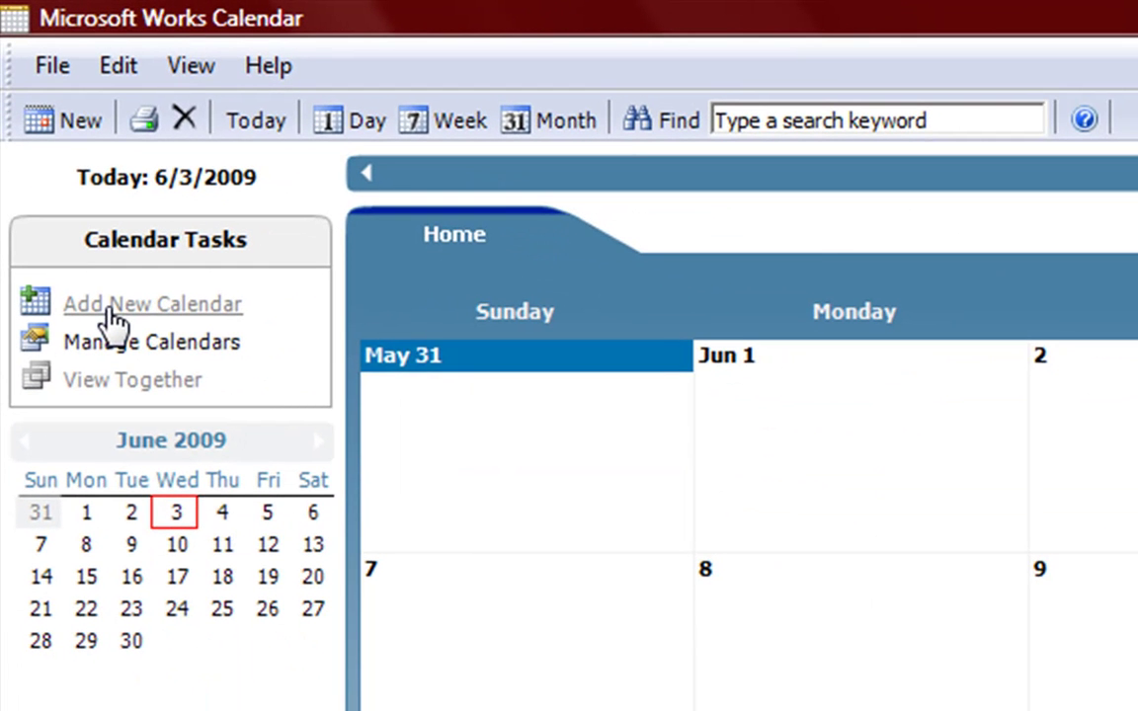
Add a new calendar named School.
click(114, 319)
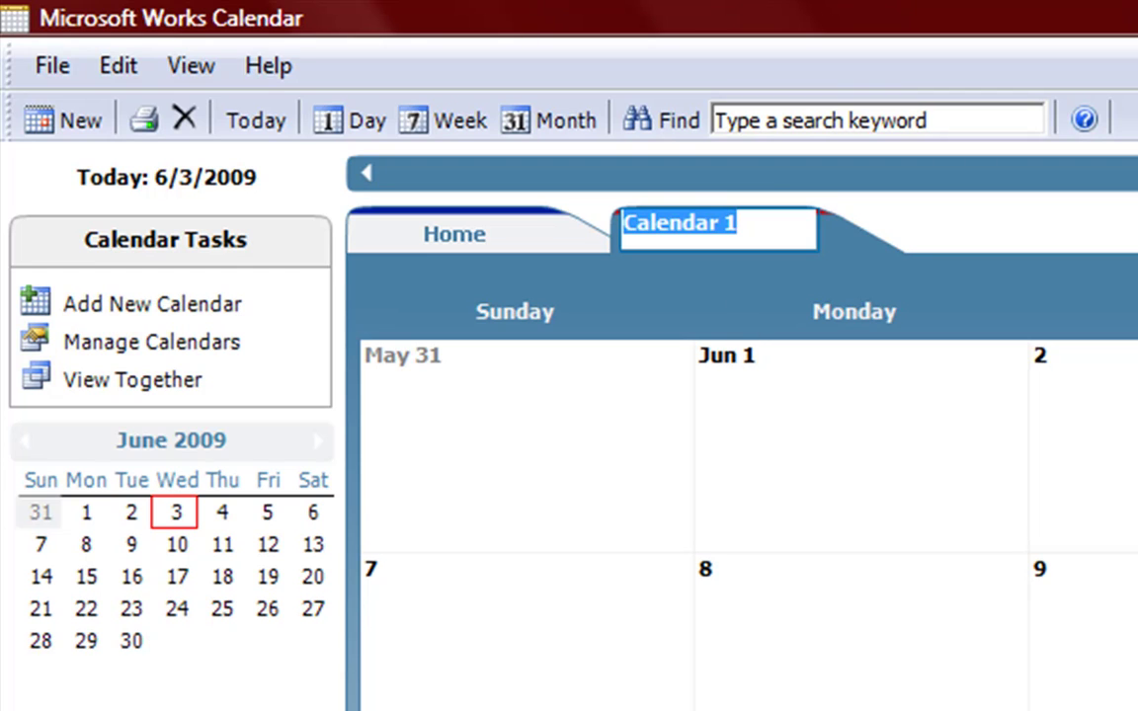
text(Shock)
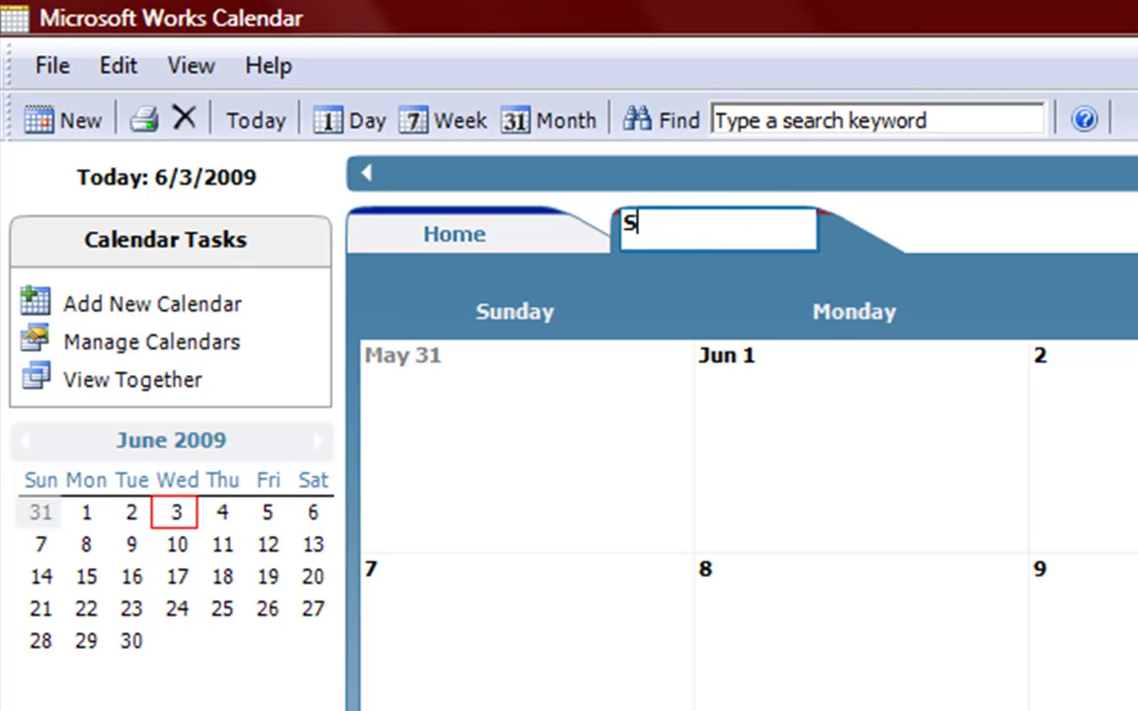
key(BackSpace)
key(BackSpace)
text(ool)
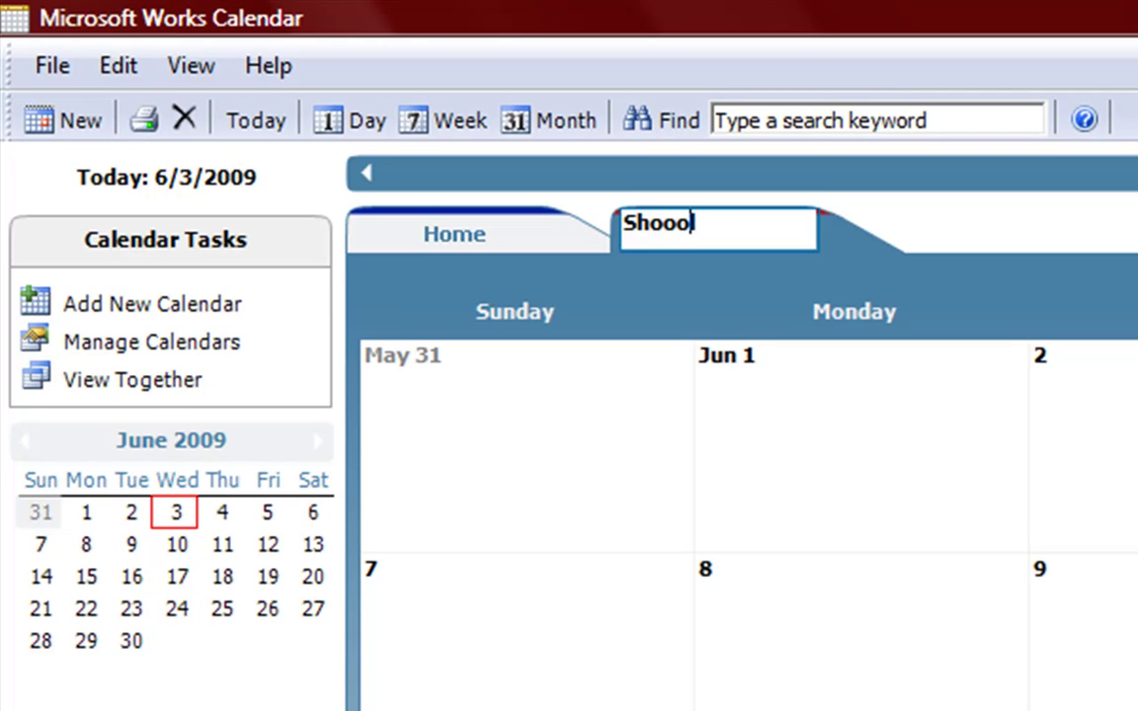
key(BackSpace)
key(Left)
text(c)
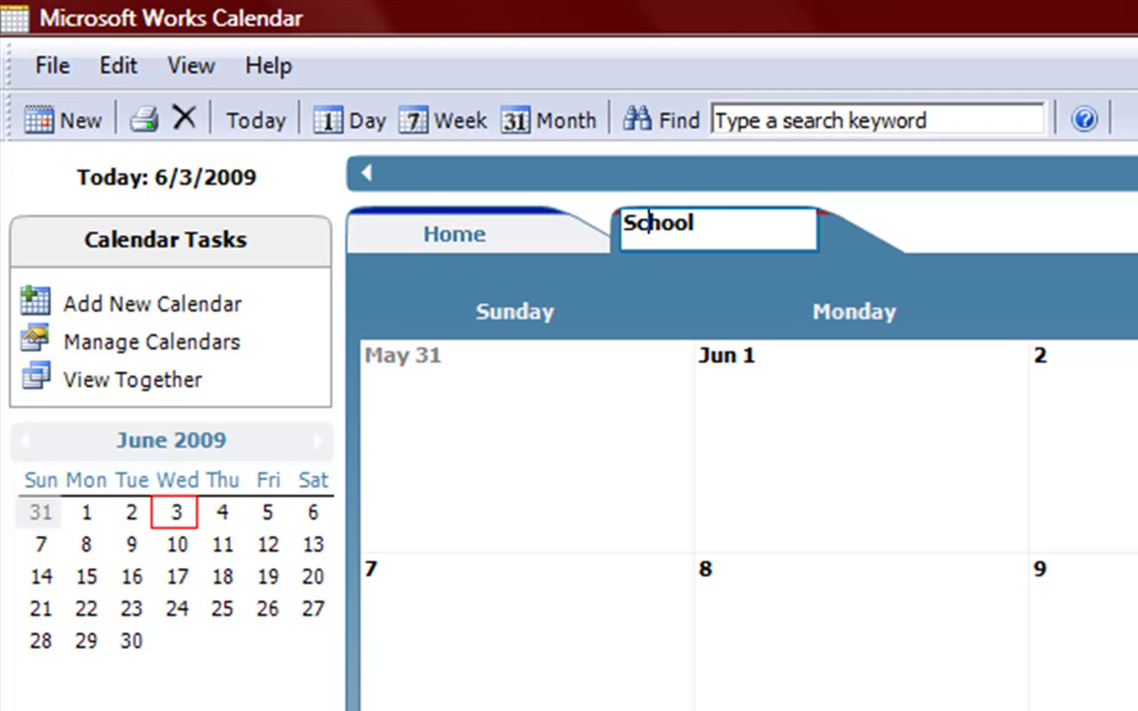
click(1018, 452)
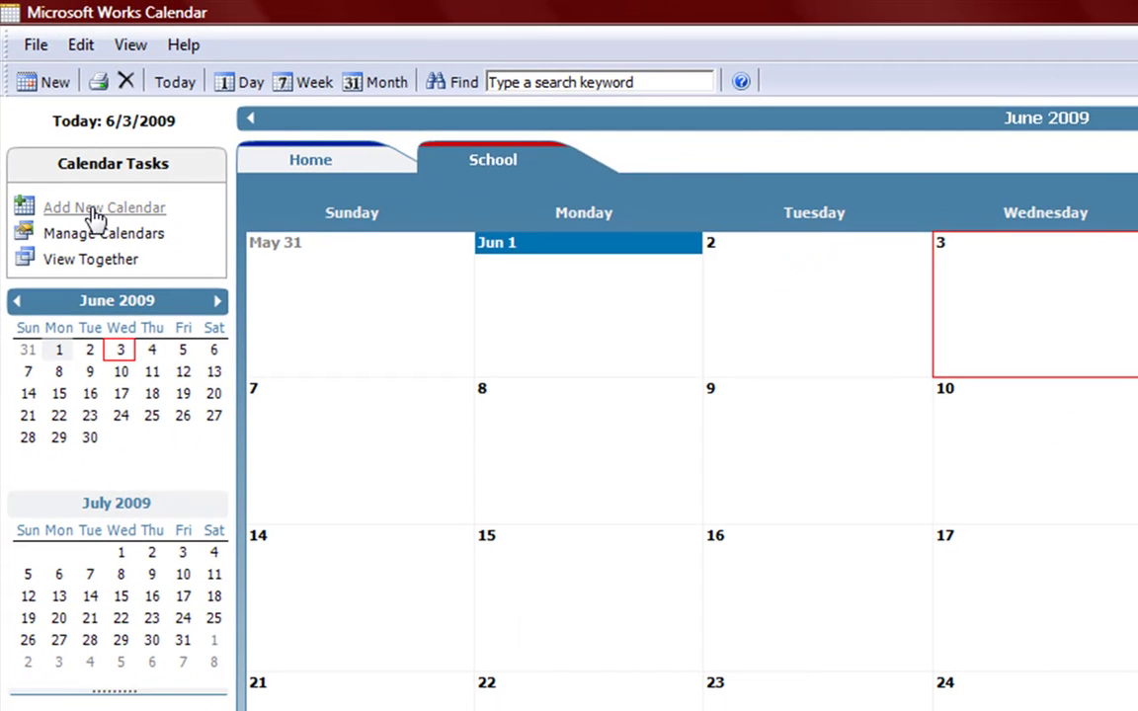
Add another new calendar named Misc.
click(94, 209)
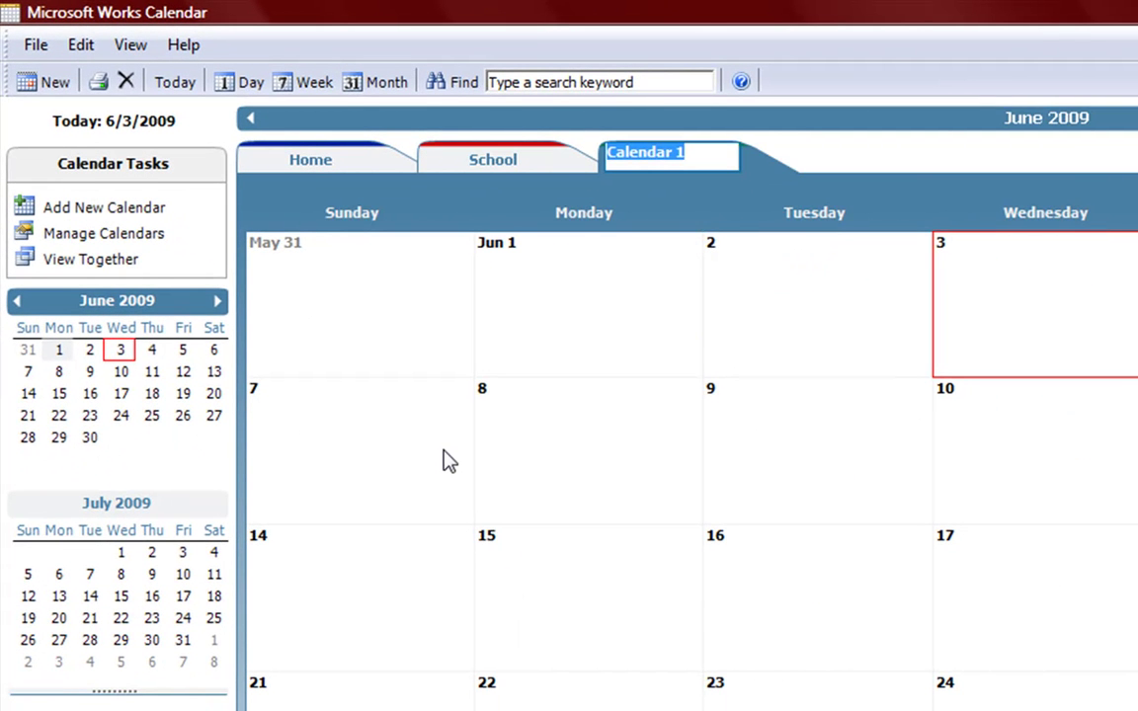
text(Misc)
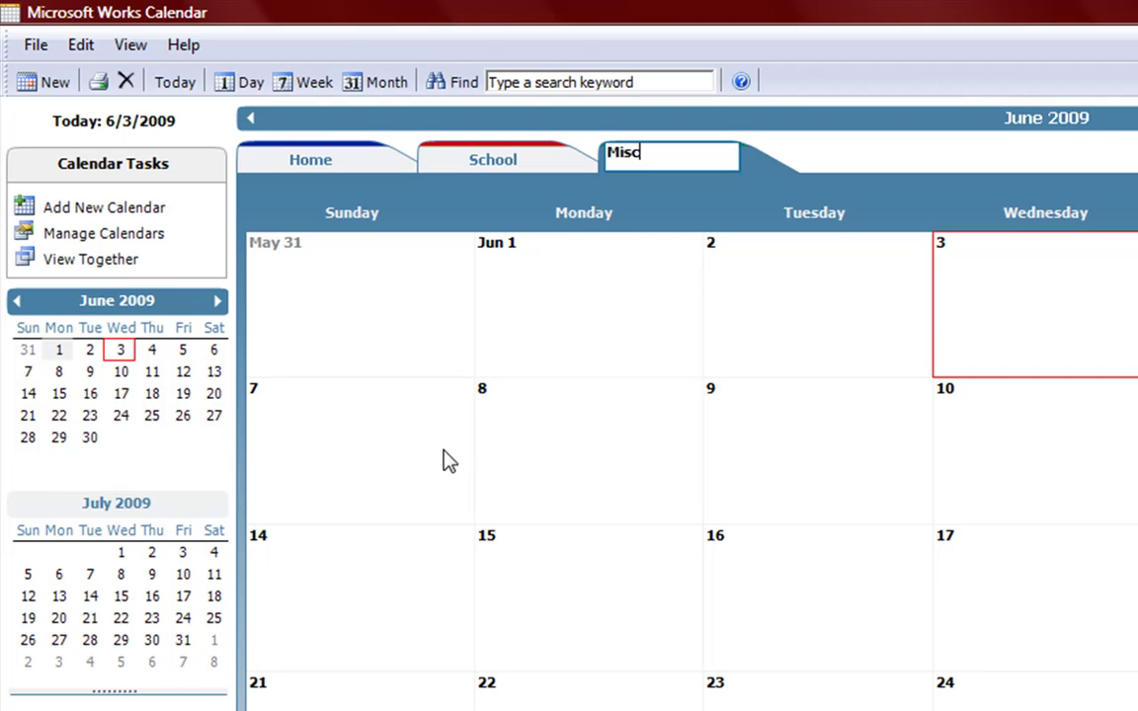
click(569, 488)
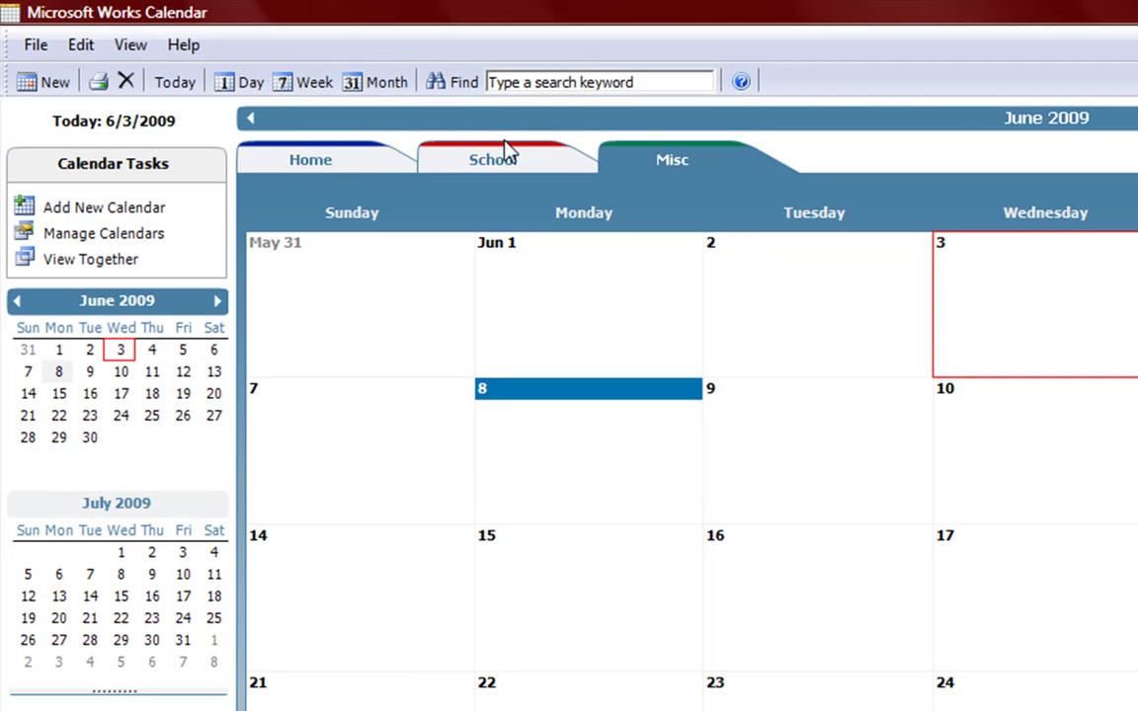
click(316, 158)
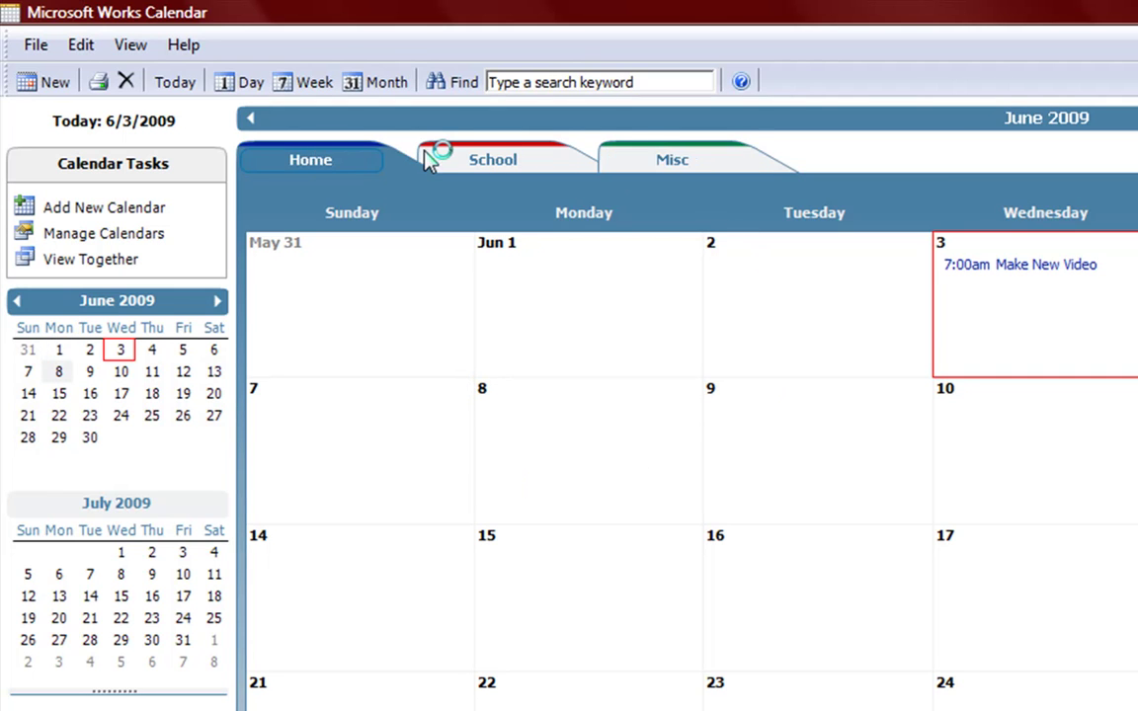
click(477, 163)
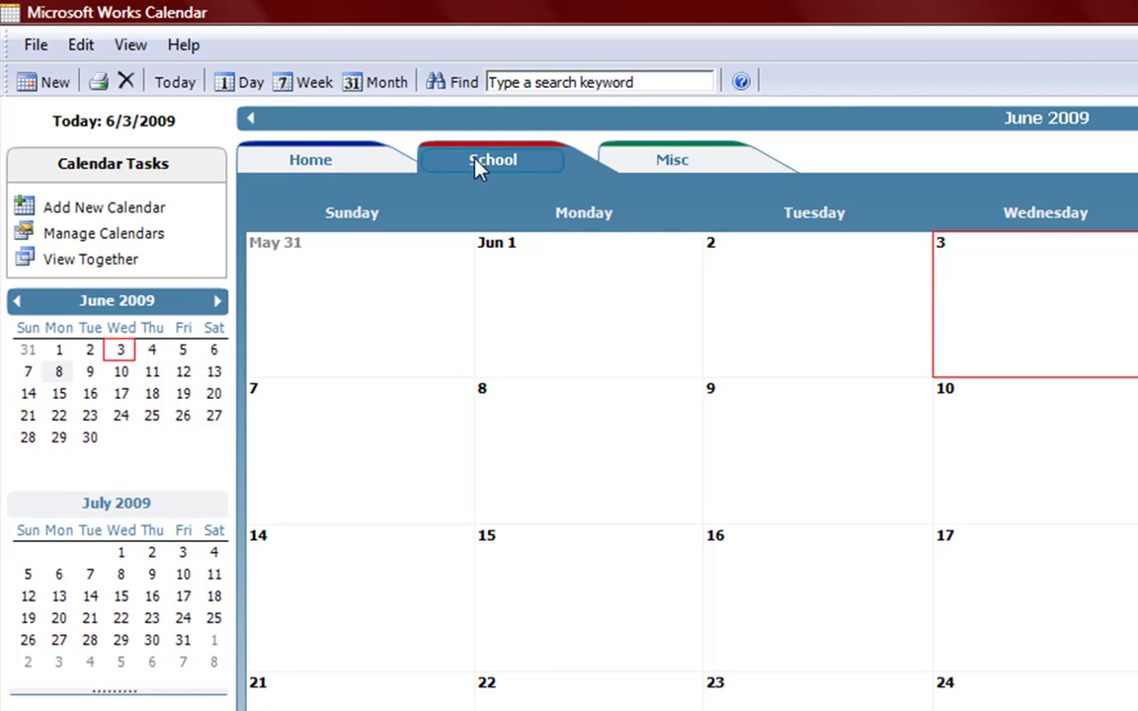
click(673, 161)
right_click(308, 163)
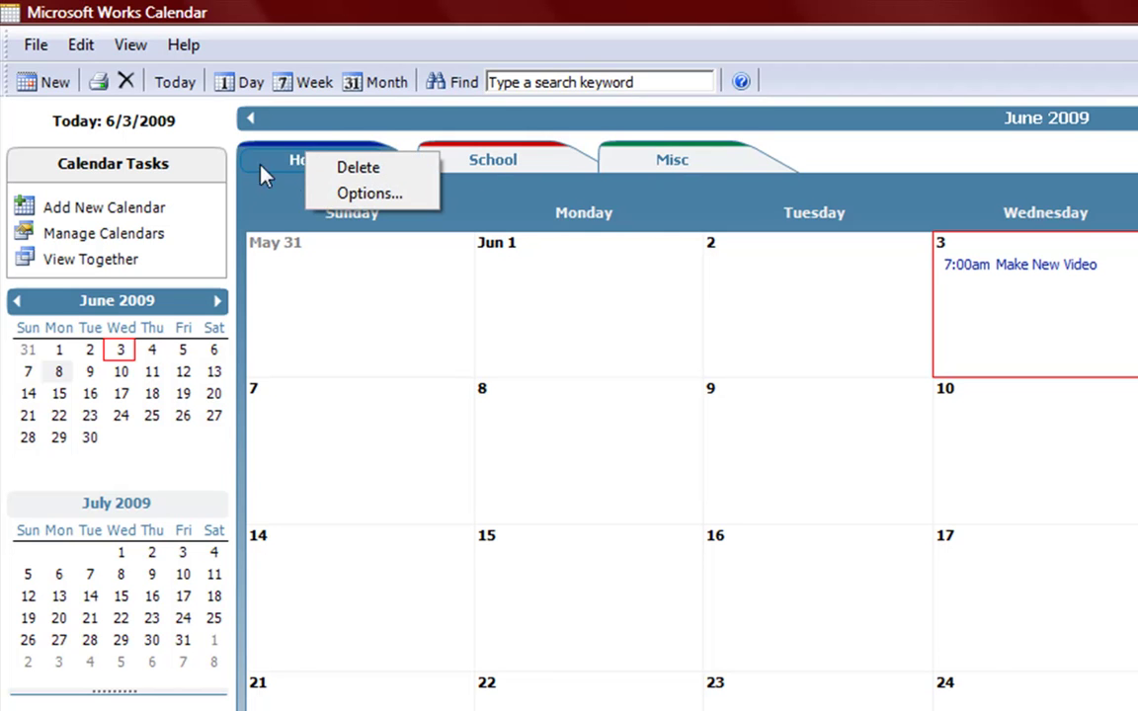
click(353, 201)
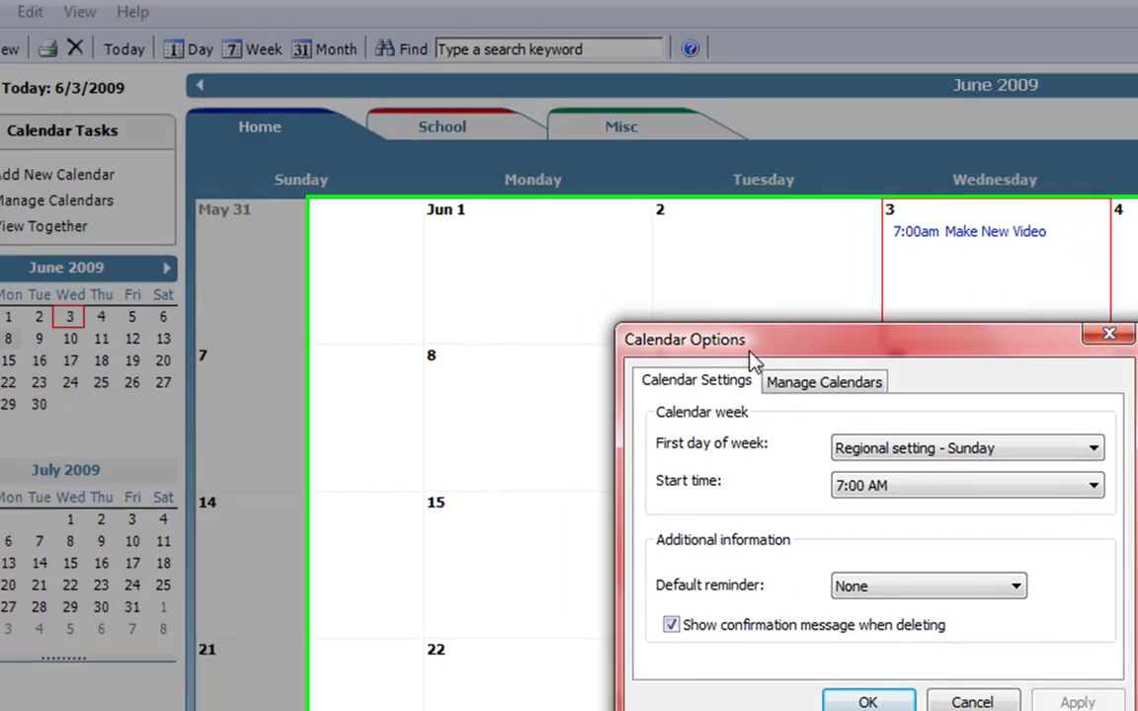
click(871, 416)
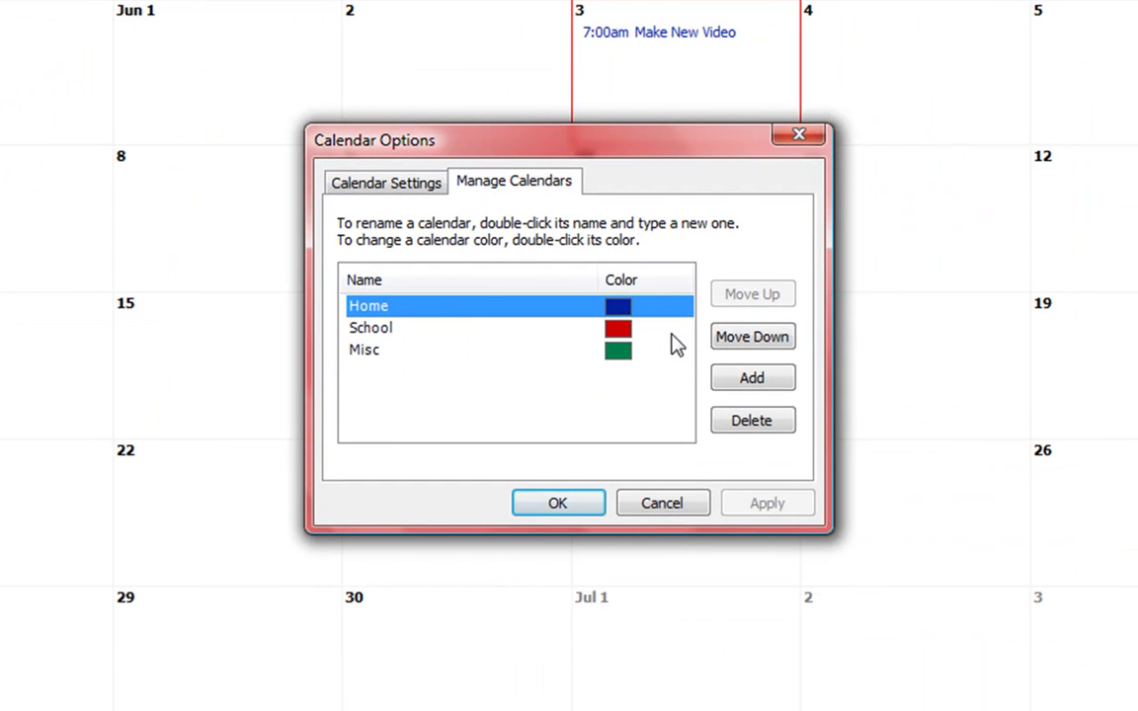
double_click(617, 309)
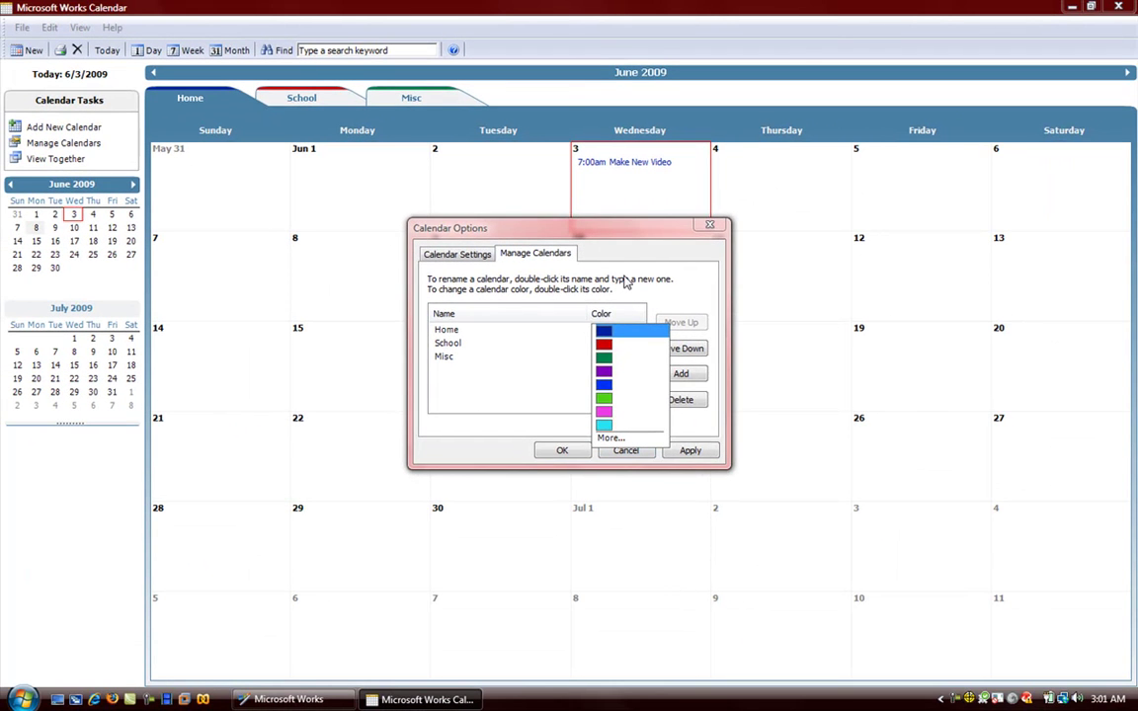
click(638, 326)
click(625, 451)
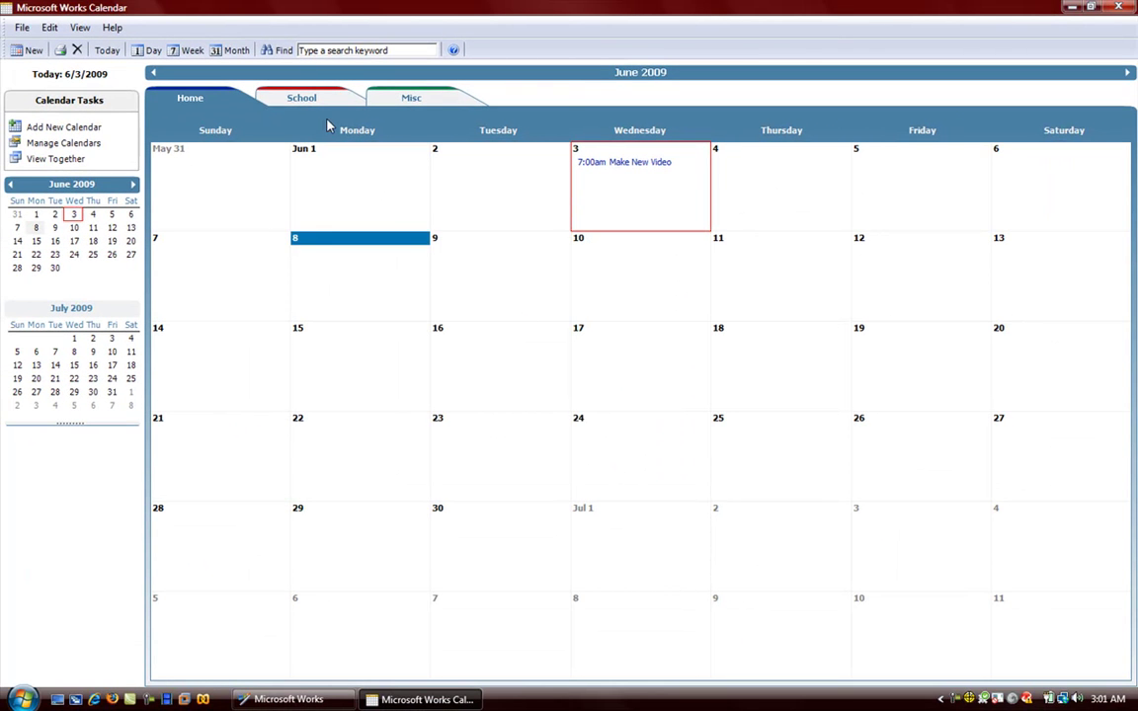
click(325, 94)
click(359, 87)
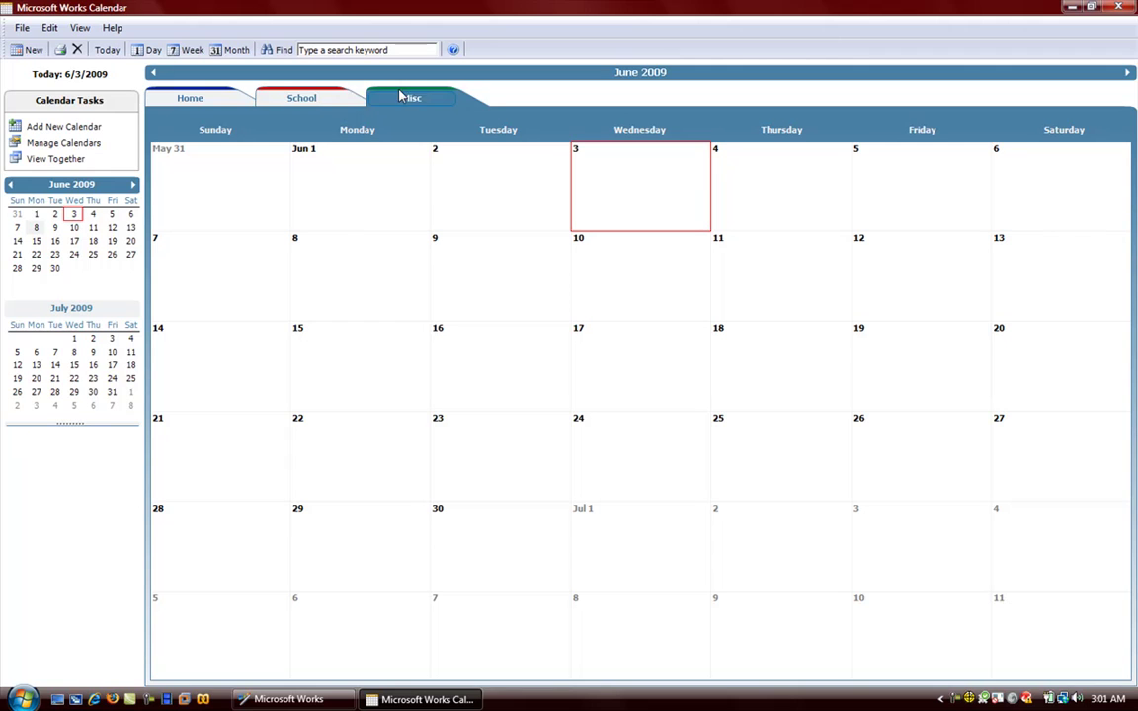
click(318, 99)
click(224, 100)
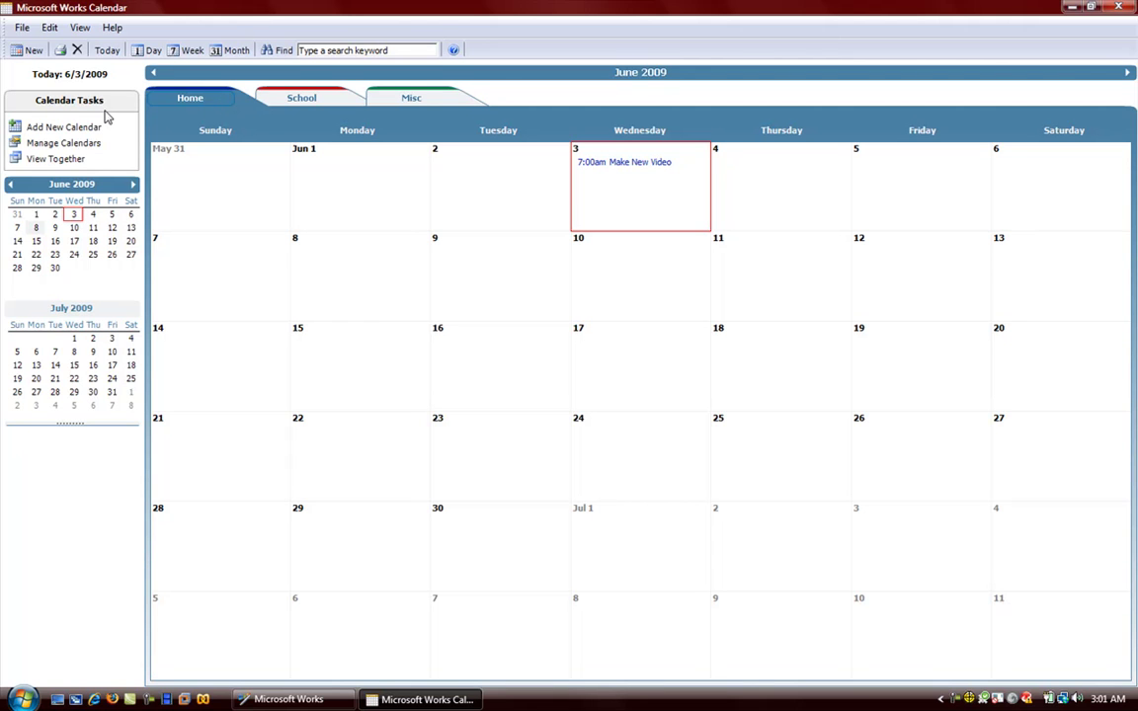
click(72, 142)
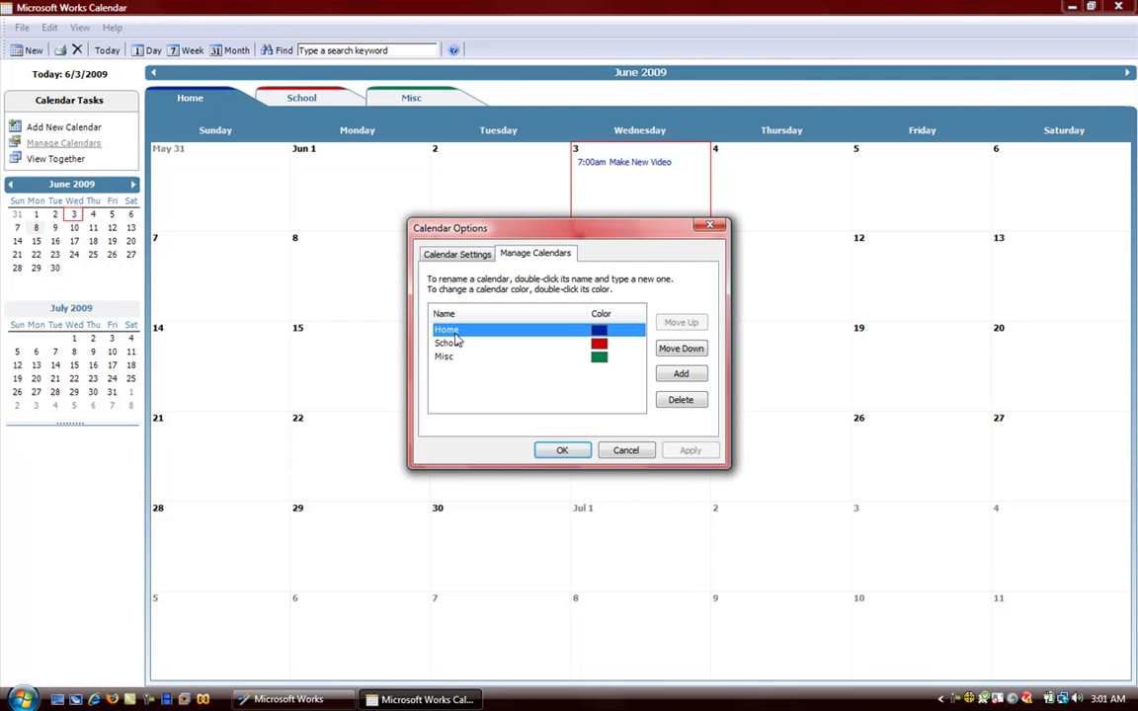
click(625, 452)
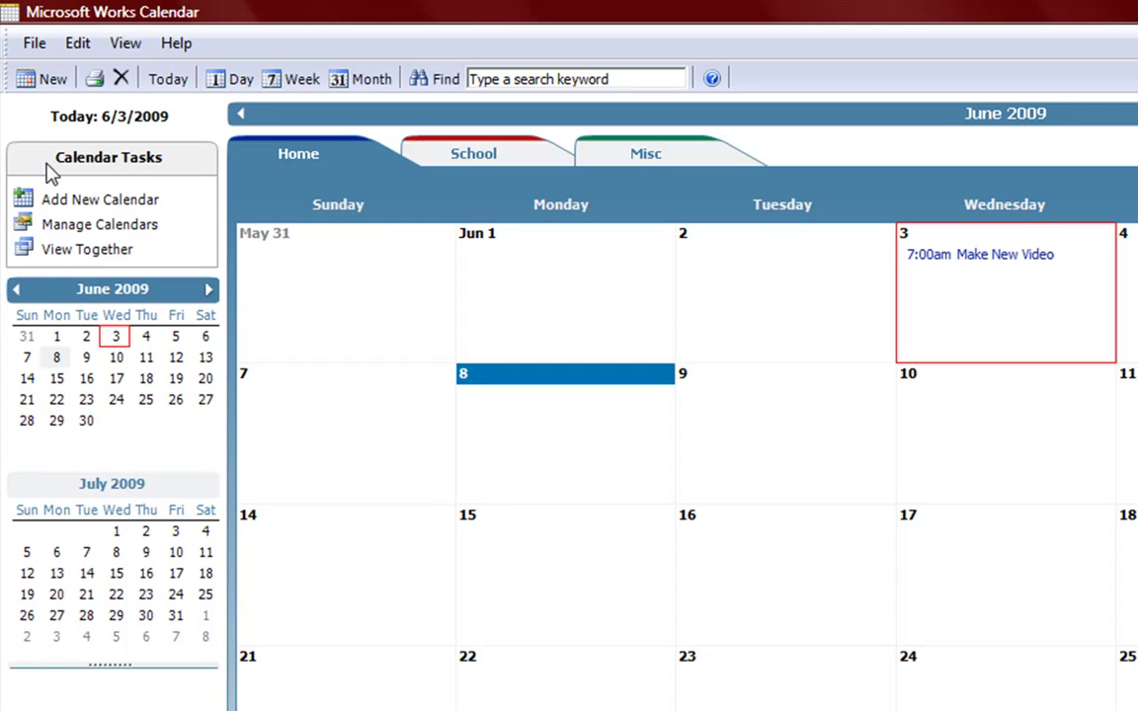
Use View Together with Home, School and Misc all ticked.
click(56, 255)
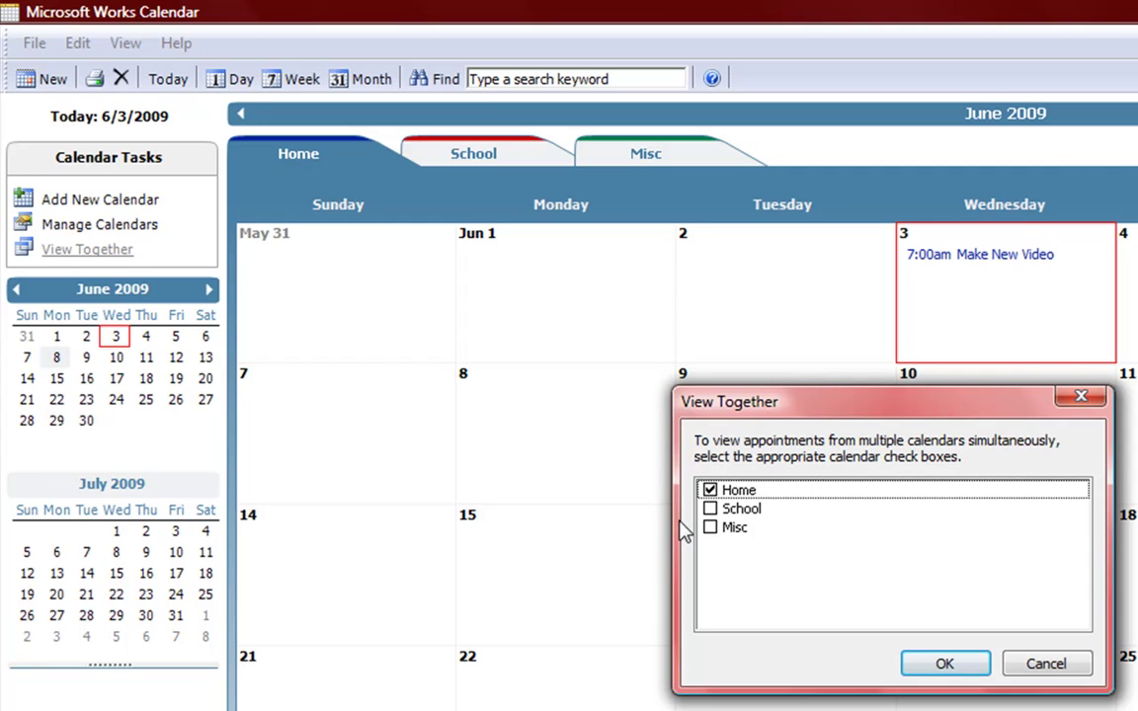
click(710, 511)
click(710, 511)
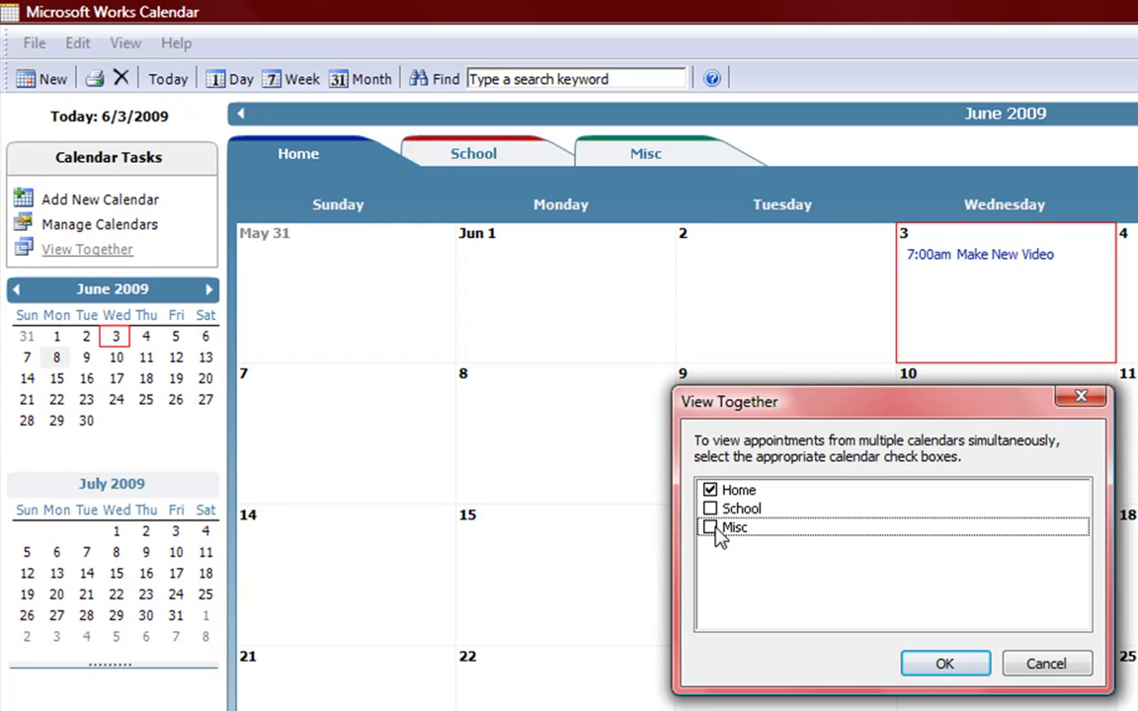
click(710, 528)
click(710, 511)
click(981, 664)
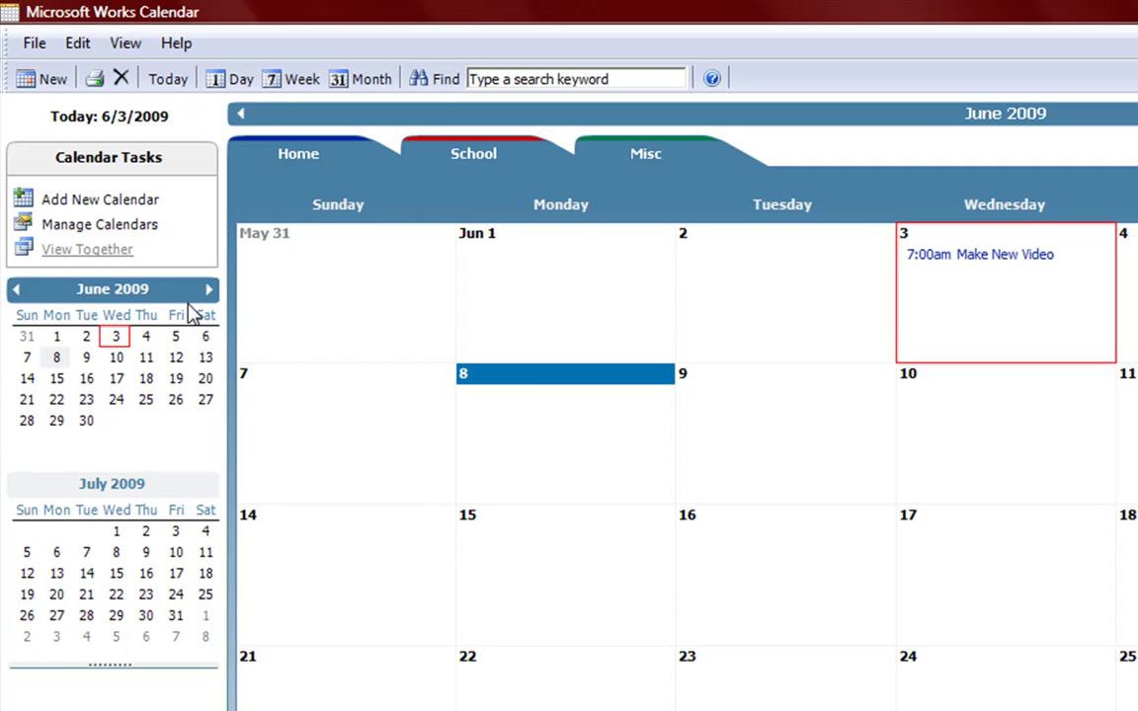
click(170, 357)
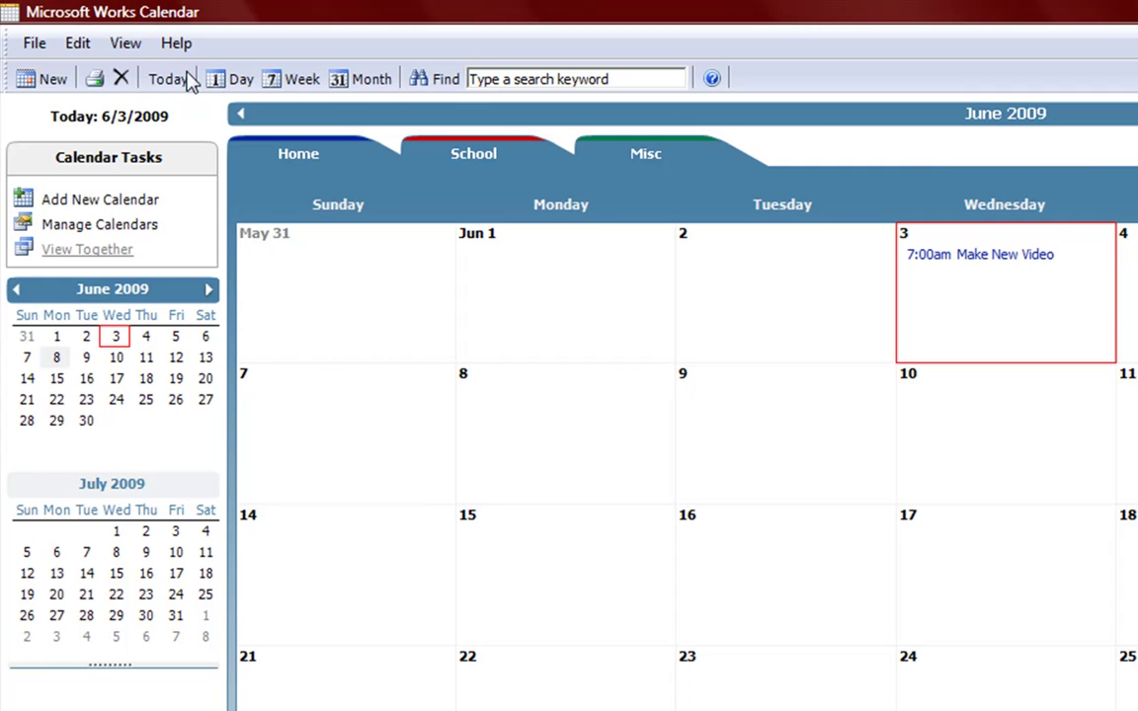
click(740, 432)
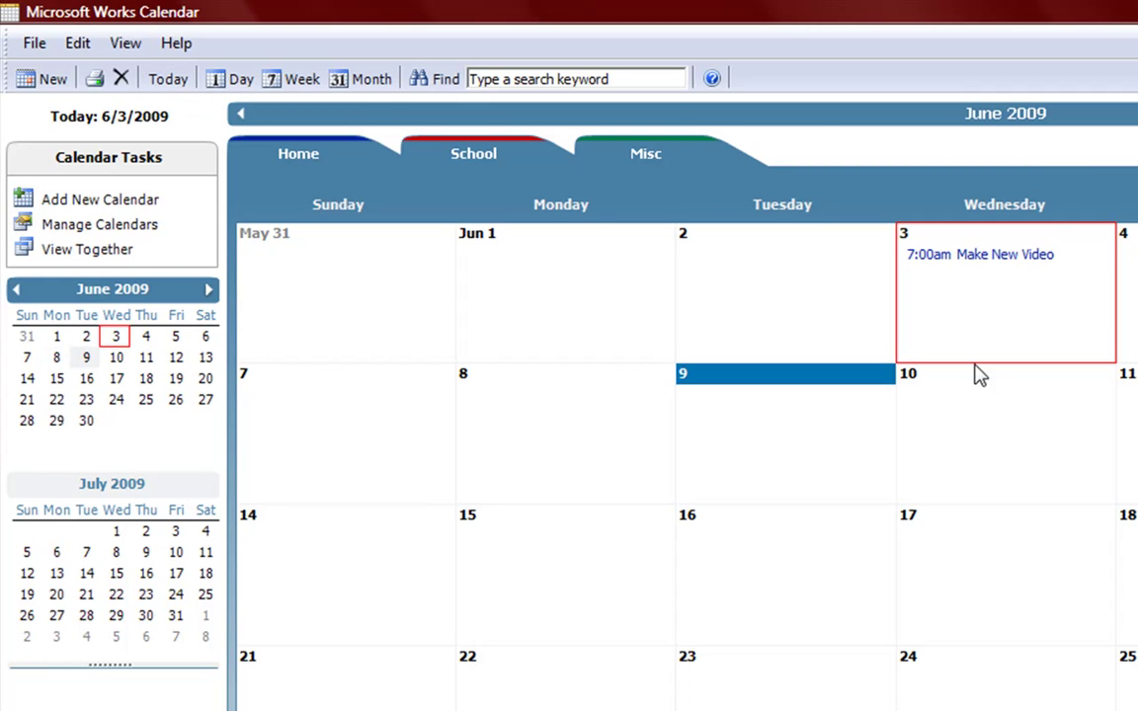
click(111, 484)
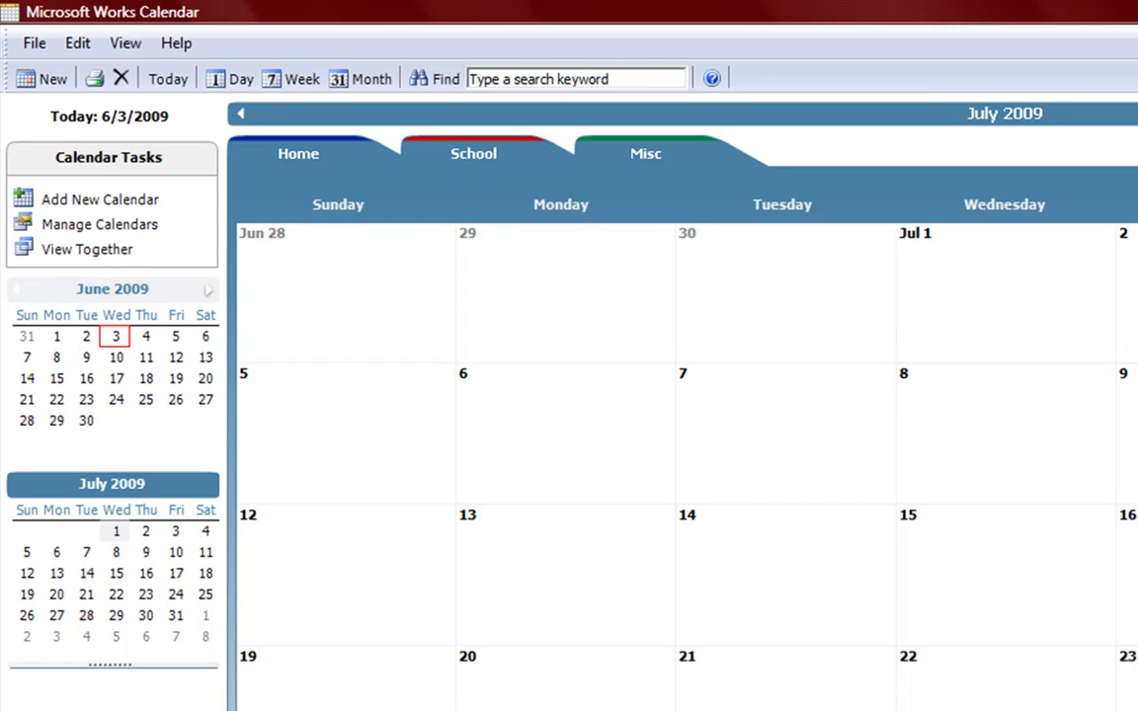
click(170, 81)
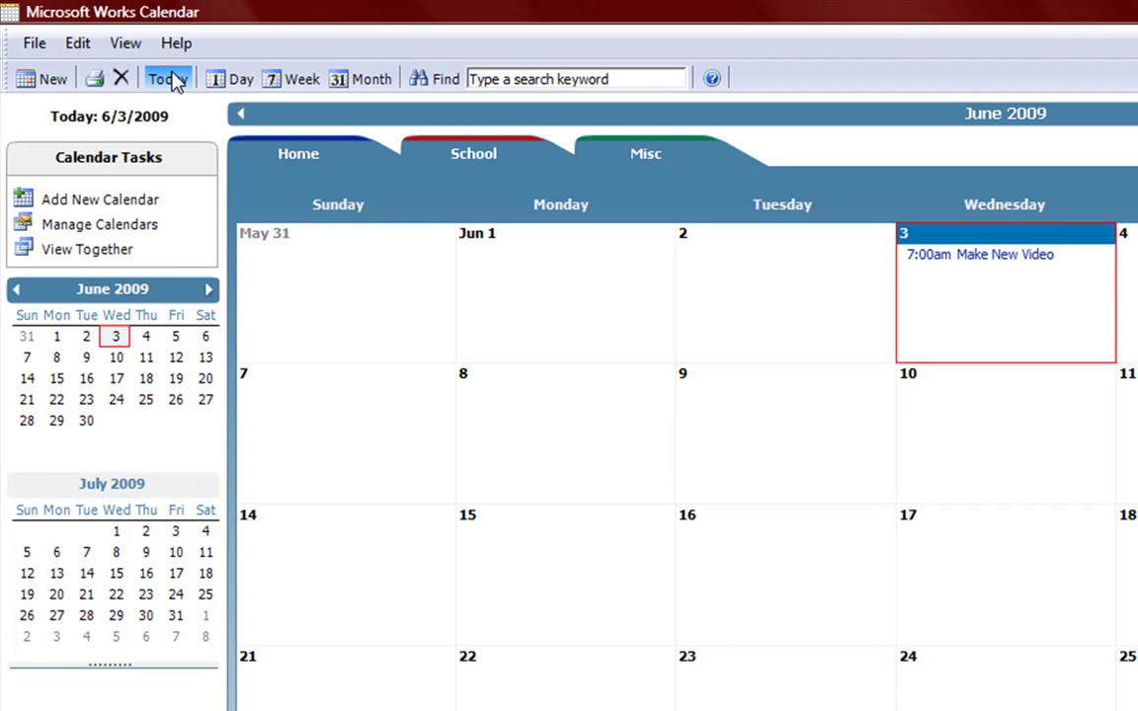